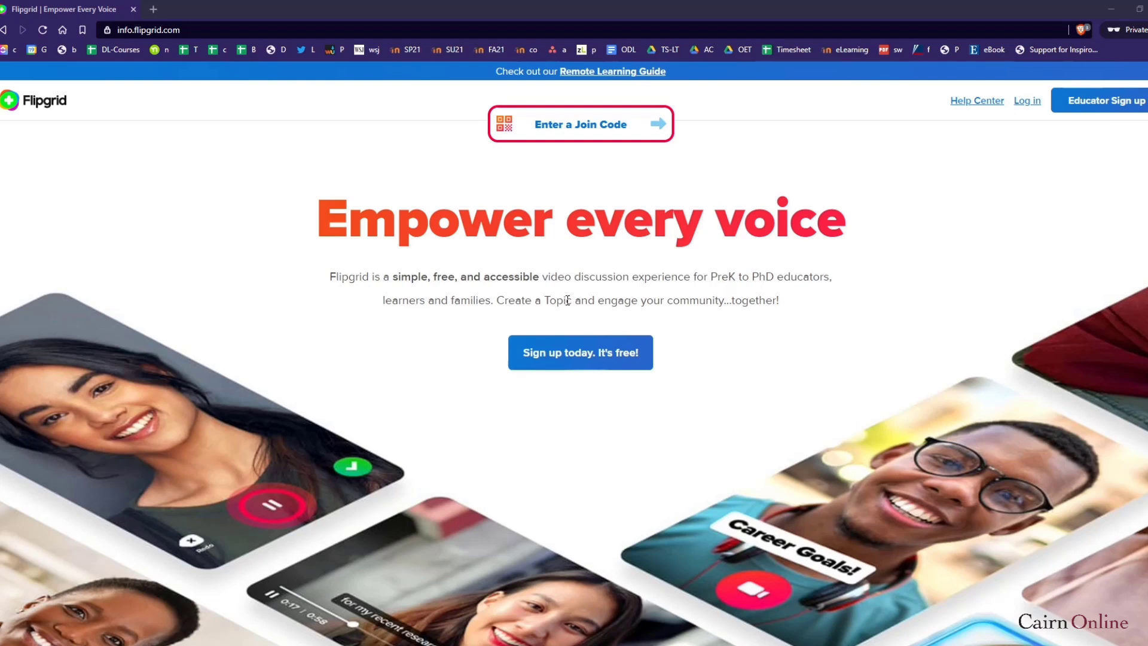
Go from the Flipgrid home page to the 'Create your free educator account' sign-up page
left_click(190, 34)
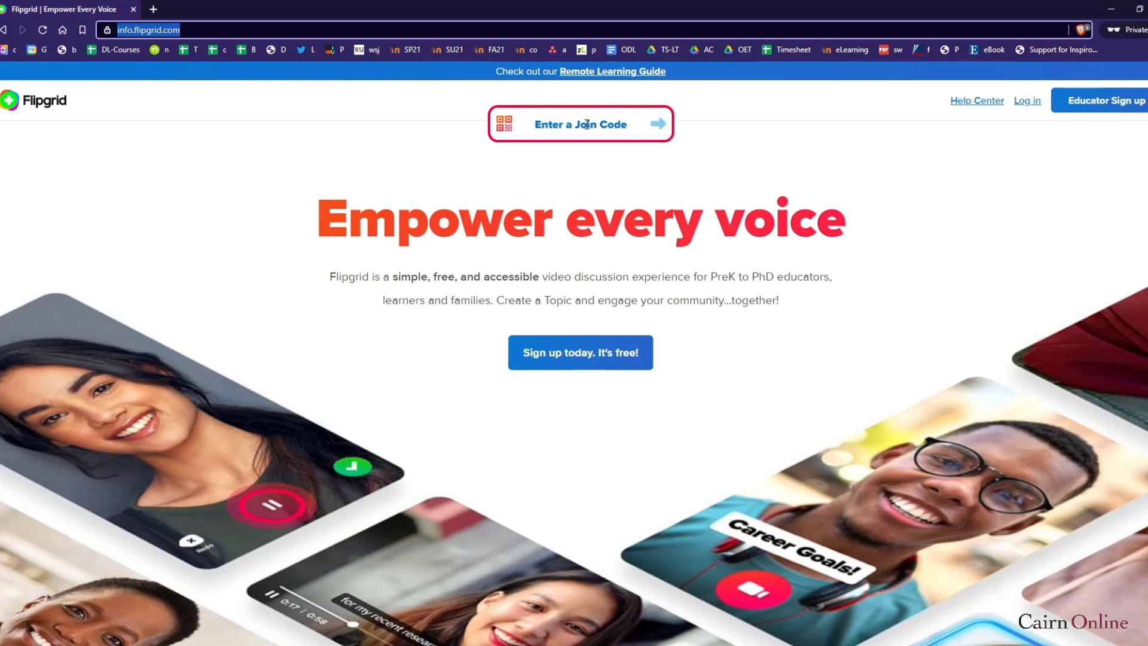
left_click(1070, 116)
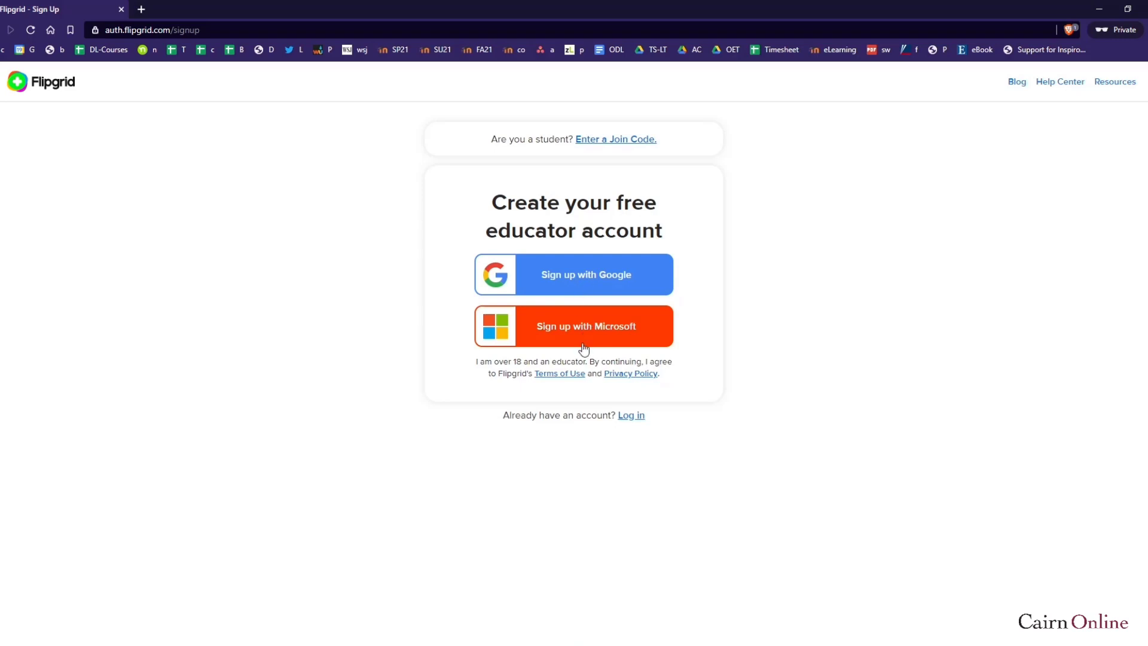
Sign up with Google and land on the Discussion page listing Cairn SoE Test Course
left_click(570, 286)
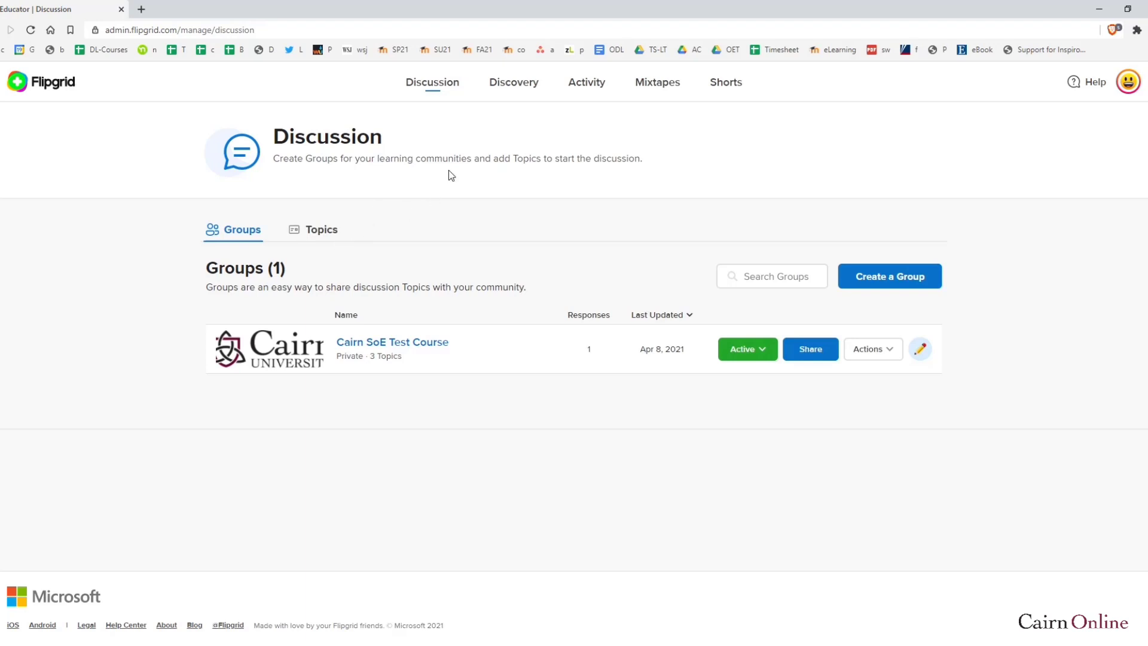
Browse the Discovery topic library, then view the Activity dashboard's 1 group, 3 topics, 2 responses
left_click(513, 87)
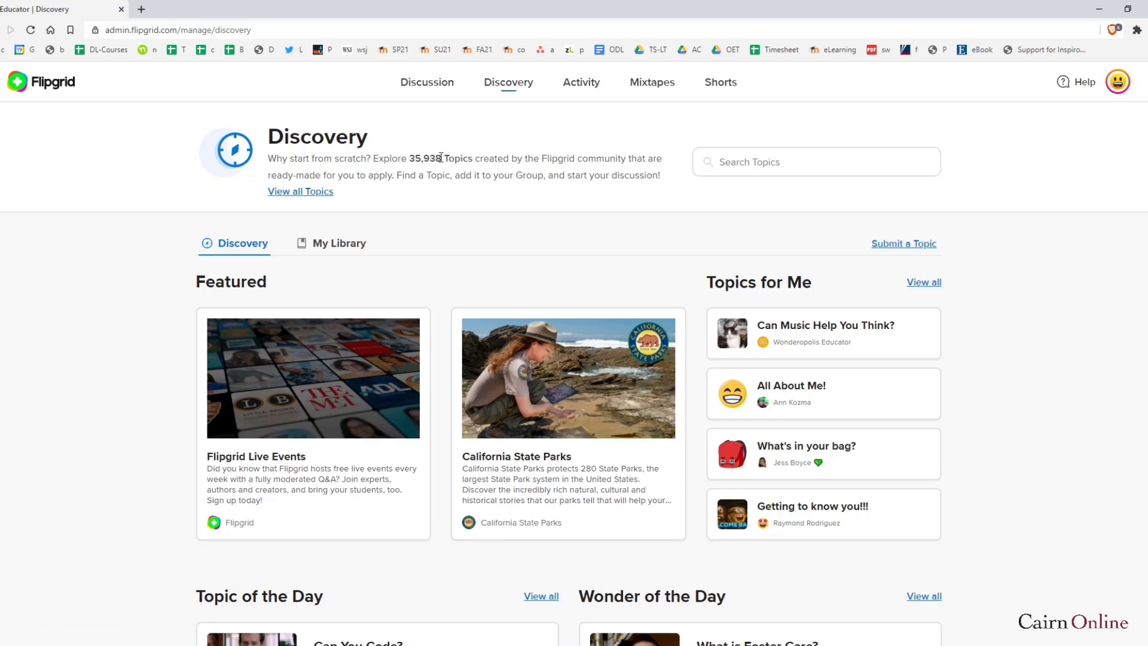
left_click_drag(444, 158, 397, 158)
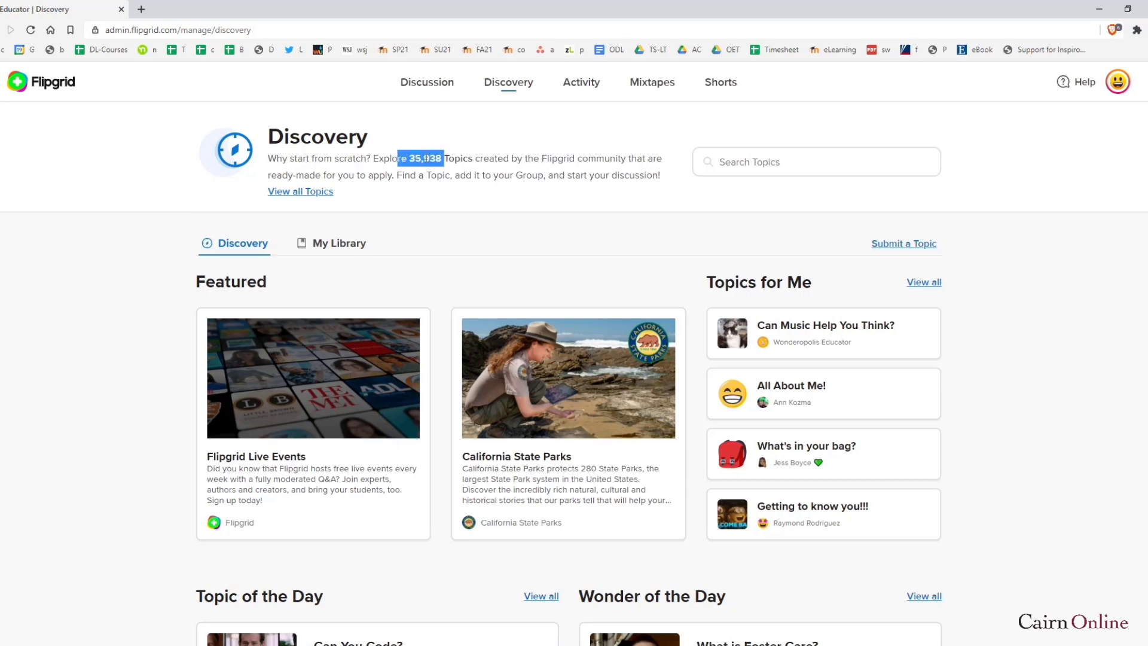
scroll(512, 299, "down", 8)
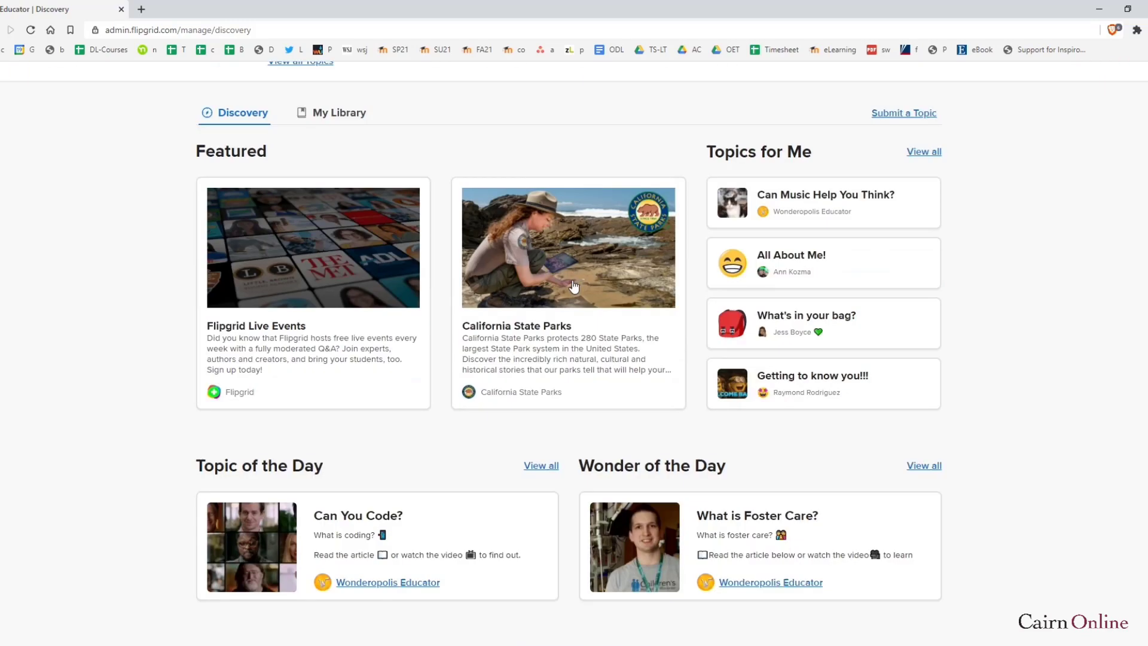
scroll(338, 449, "down", 12)
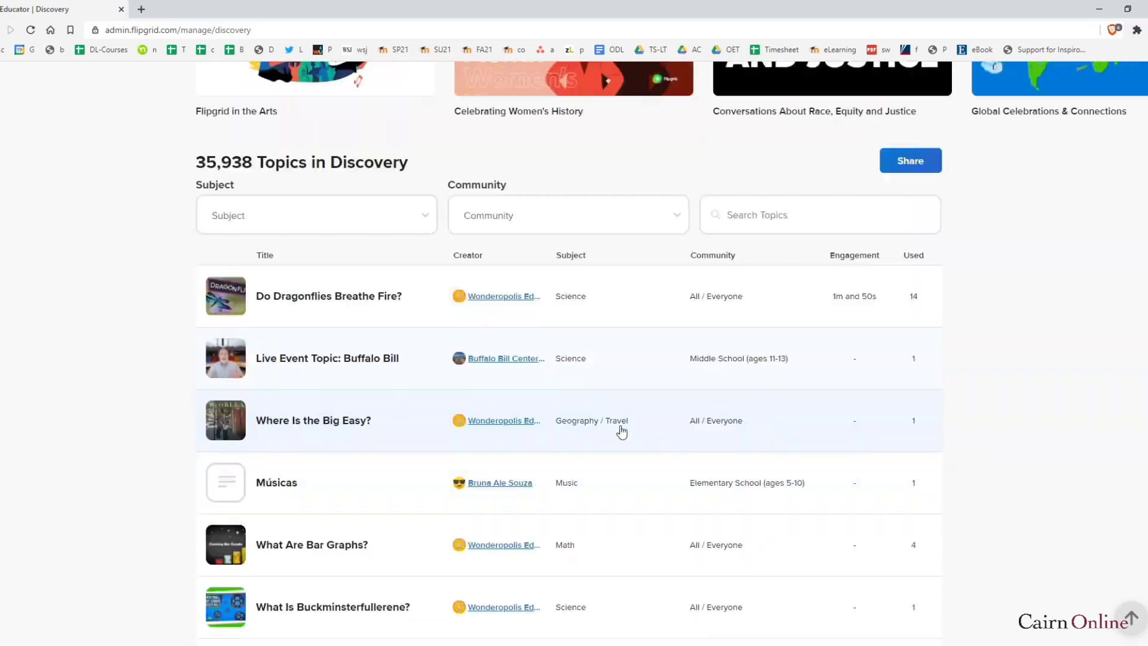
scroll(661, 376, "up", 10)
scroll(663, 377, "up", 11)
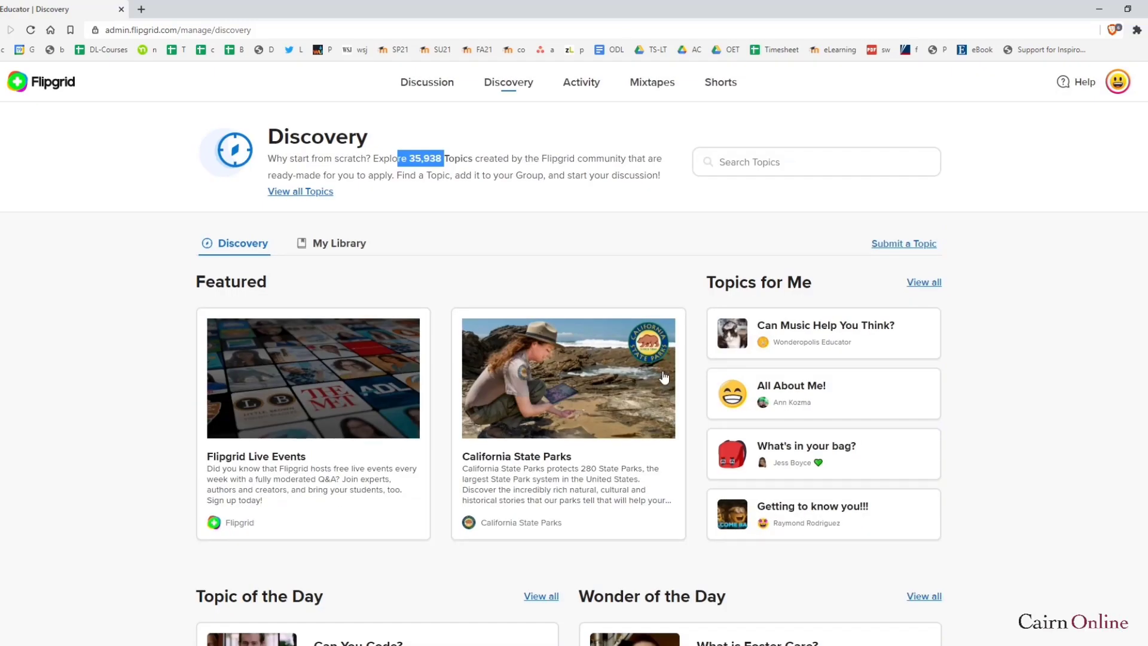
left_click(581, 87)
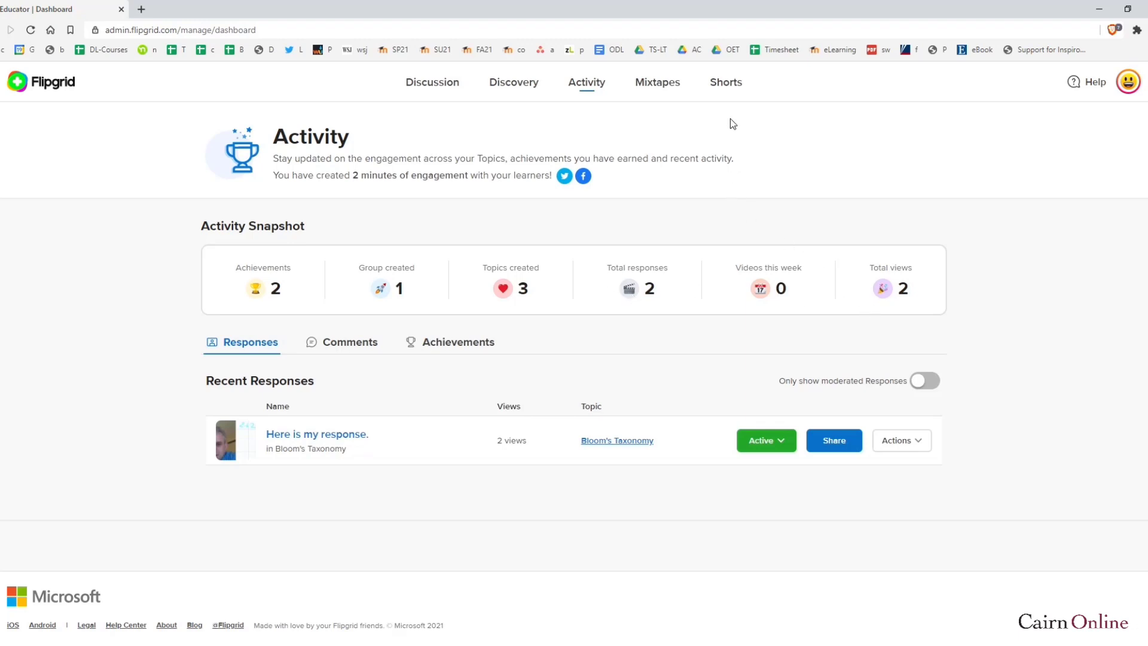
Review the empty Mixtapes page and Discovery, ending on Shorts with one 0:07 short
left_click(667, 90)
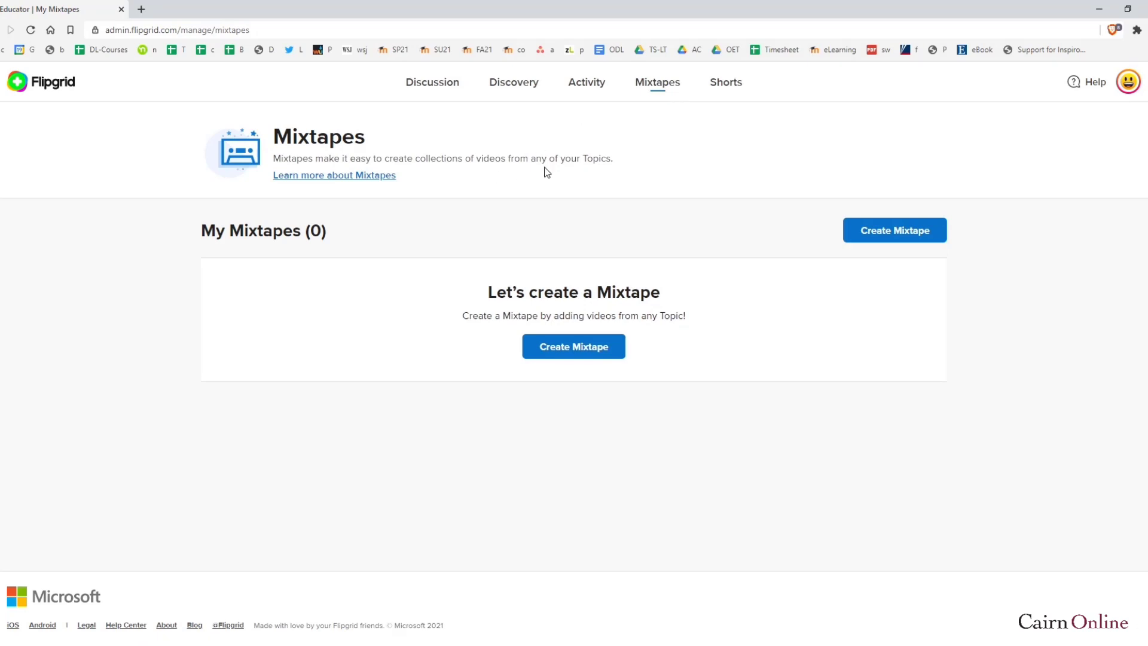
left_click_drag(606, 158, 314, 159)
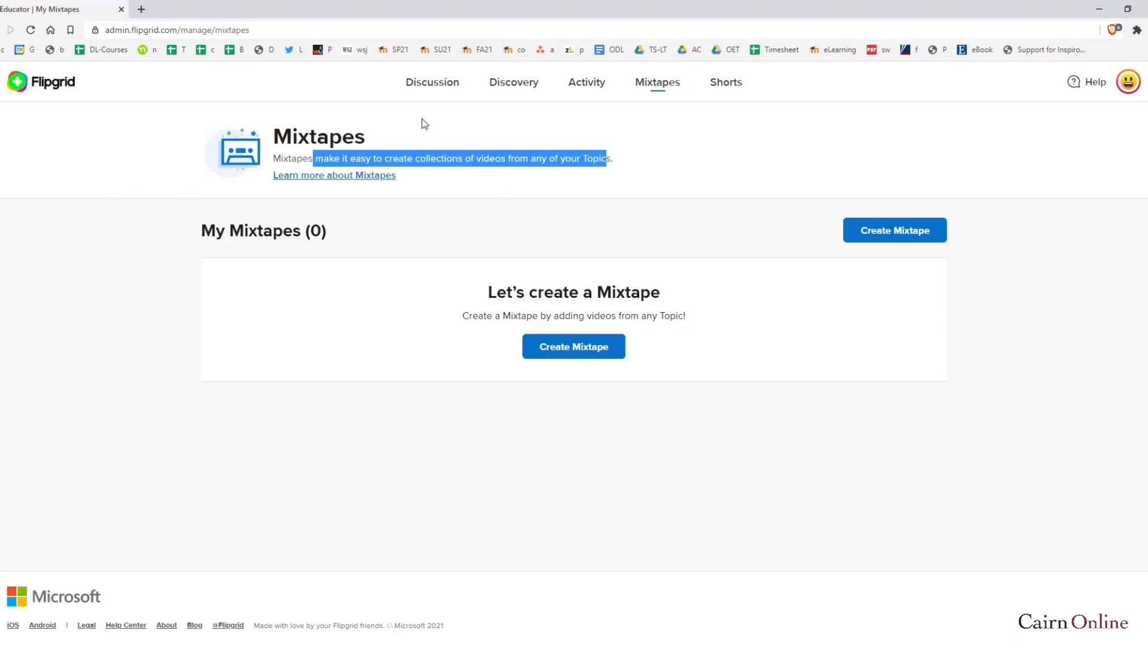
left_click(506, 84)
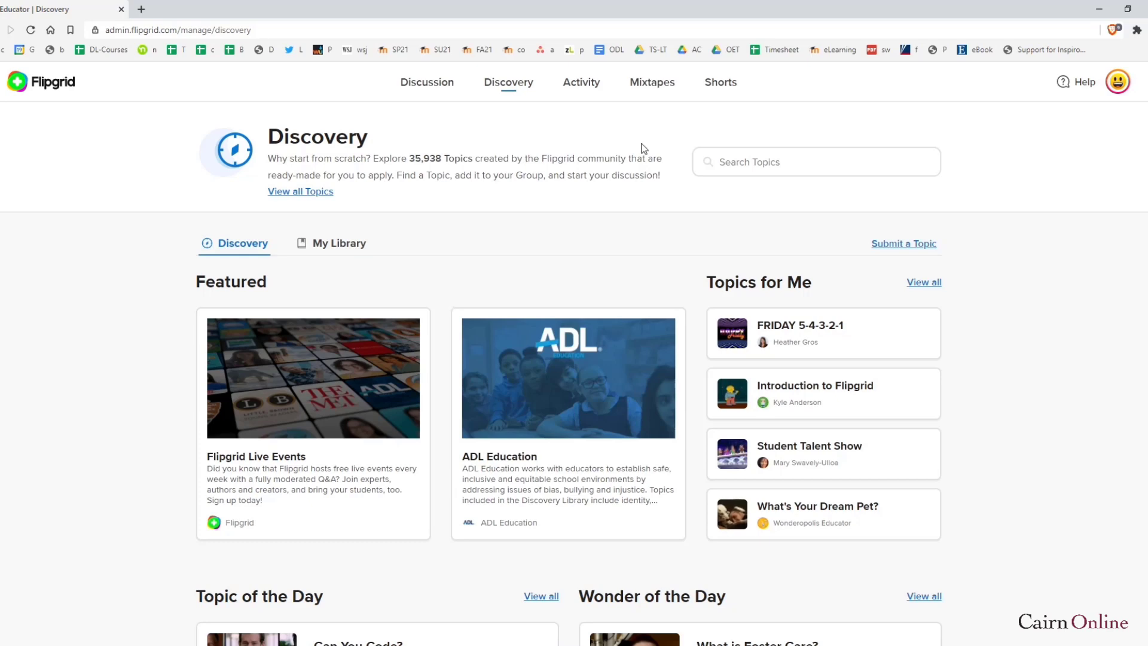
left_click(722, 84)
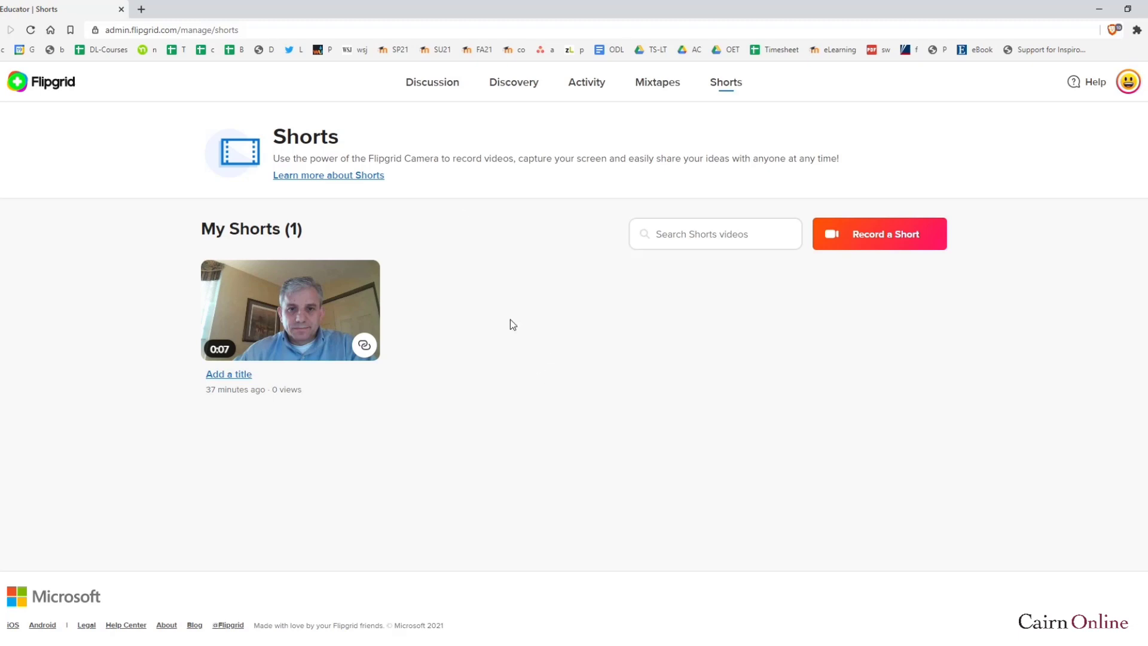
Go back to the Discussion page showing the Cairn SoE Test Course group
left_click(440, 85)
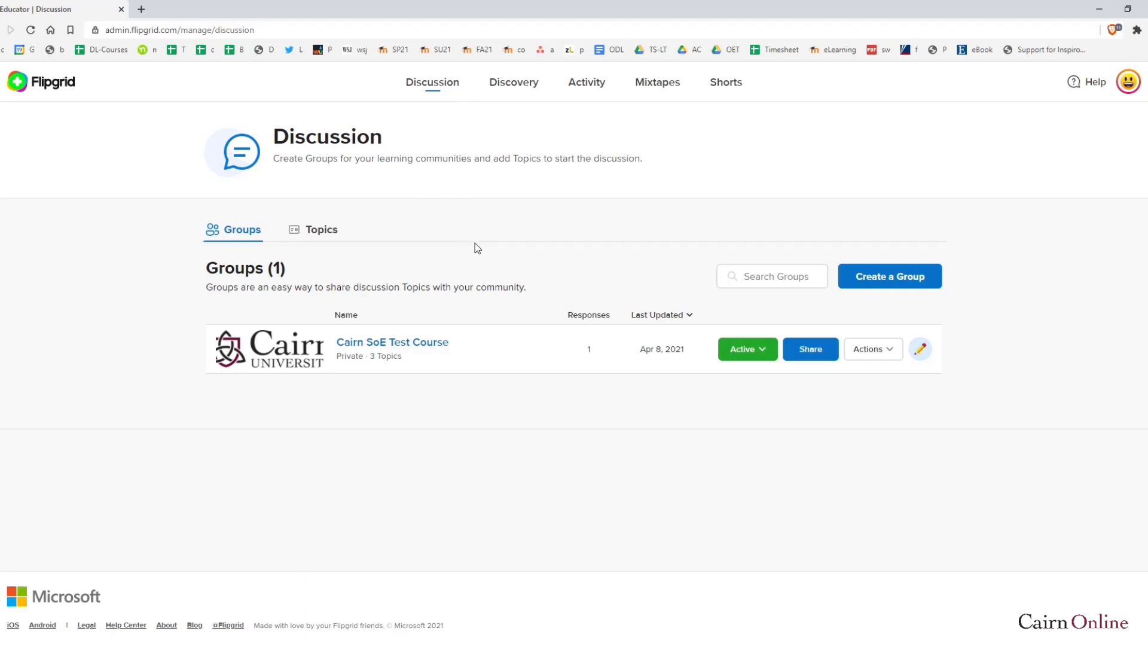
Start a new group and name it 'First Grade'
left_click(889, 276)
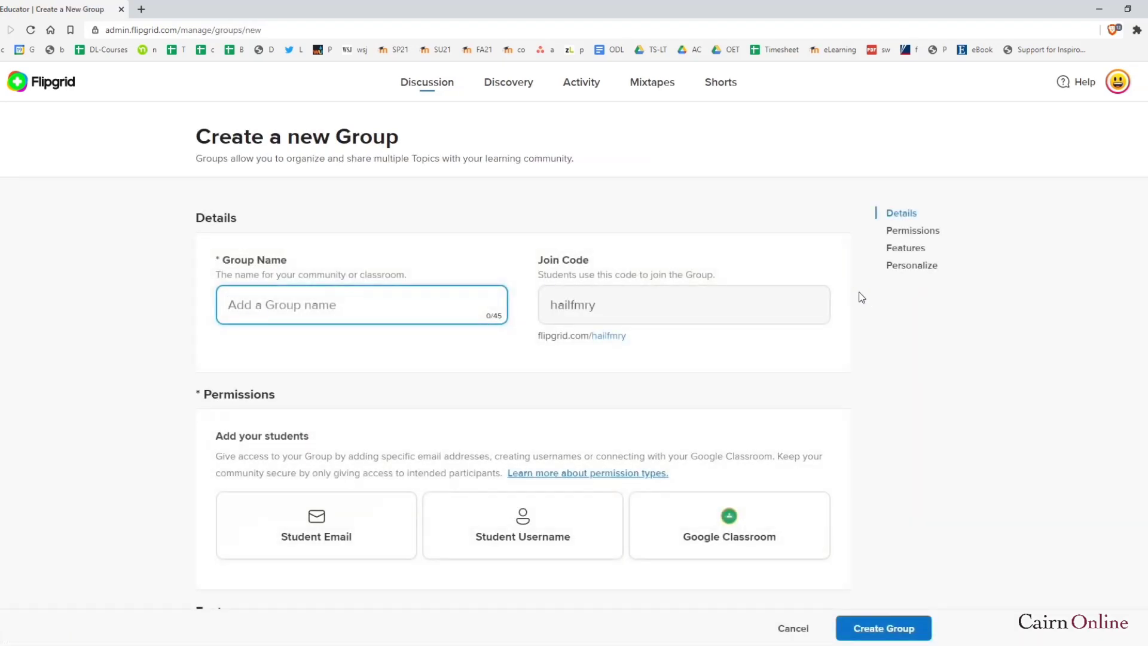
type("First Grade")
left_click(414, 353)
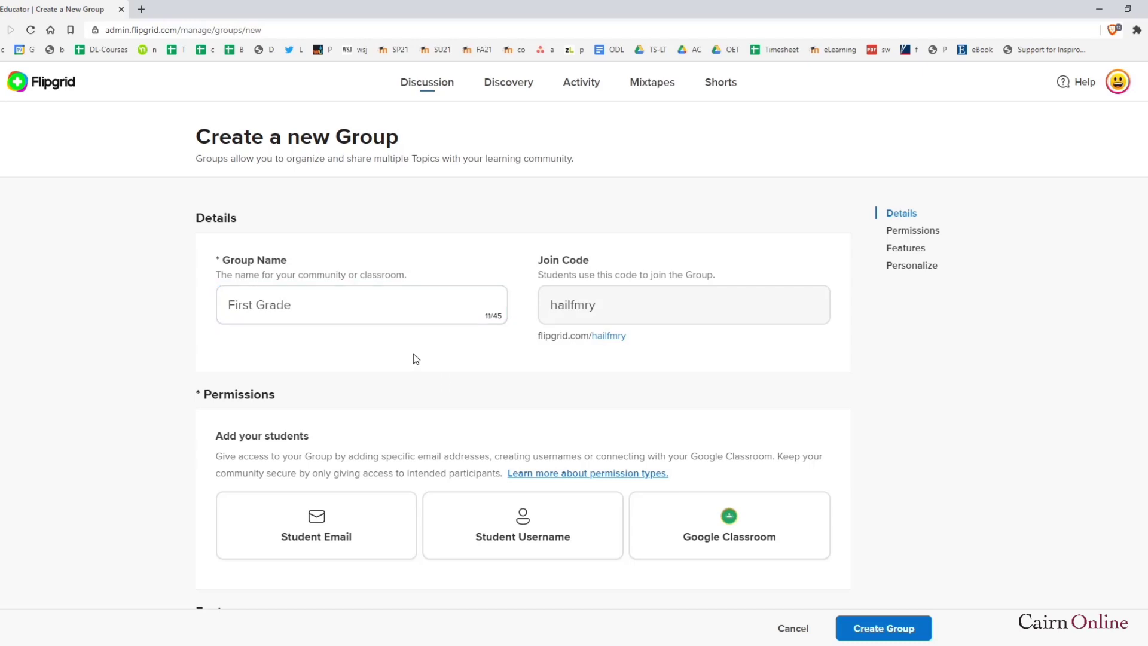
Highlight the auto-generated join code and its group link, then bring up the browser menu
left_click_drag(599, 264, 542, 263)
left_click(610, 312)
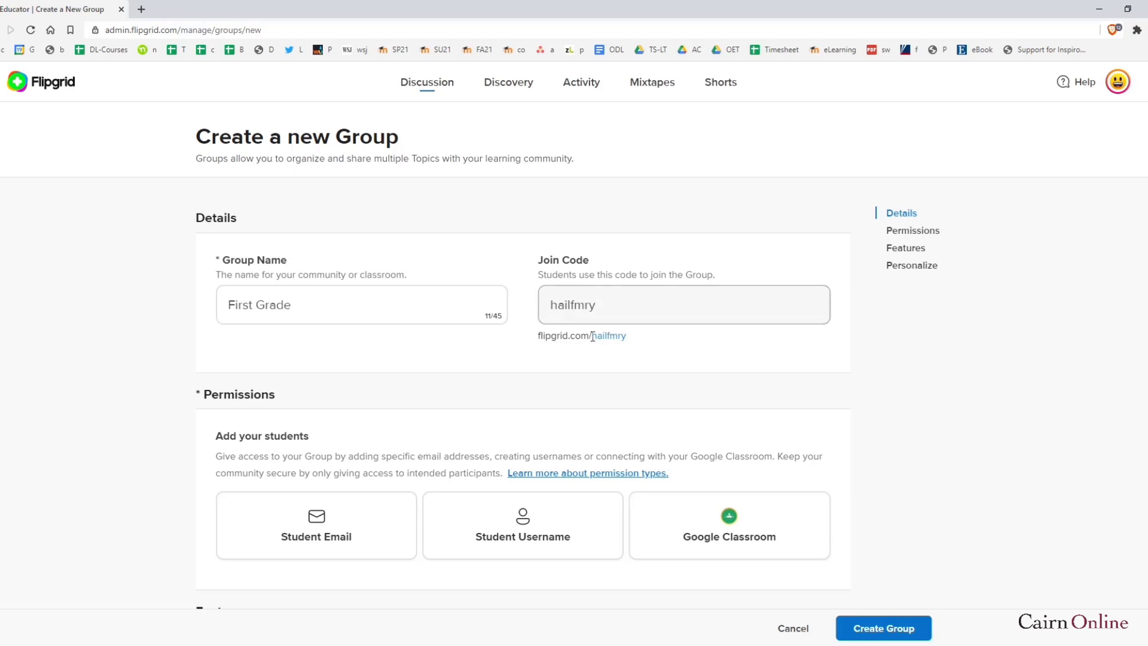
left_click_drag(658, 336, 592, 337)
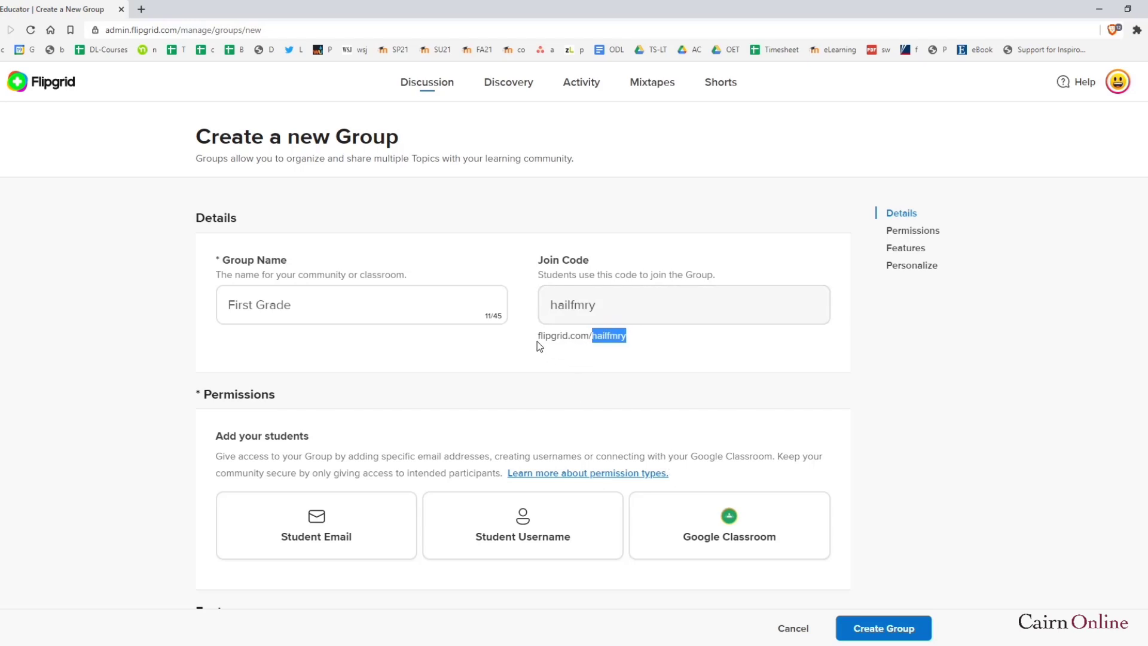
mouse_move(596, 336)
left_mouse_down()
mouse_move(587, 342)
mouse_move(608, 342)
left_mouse_up()
left_click(871, 355)
left_click(1139, 37)
In a new private window, load flipgrid.com and choose to enter a student join code
left_click(1066, 81)
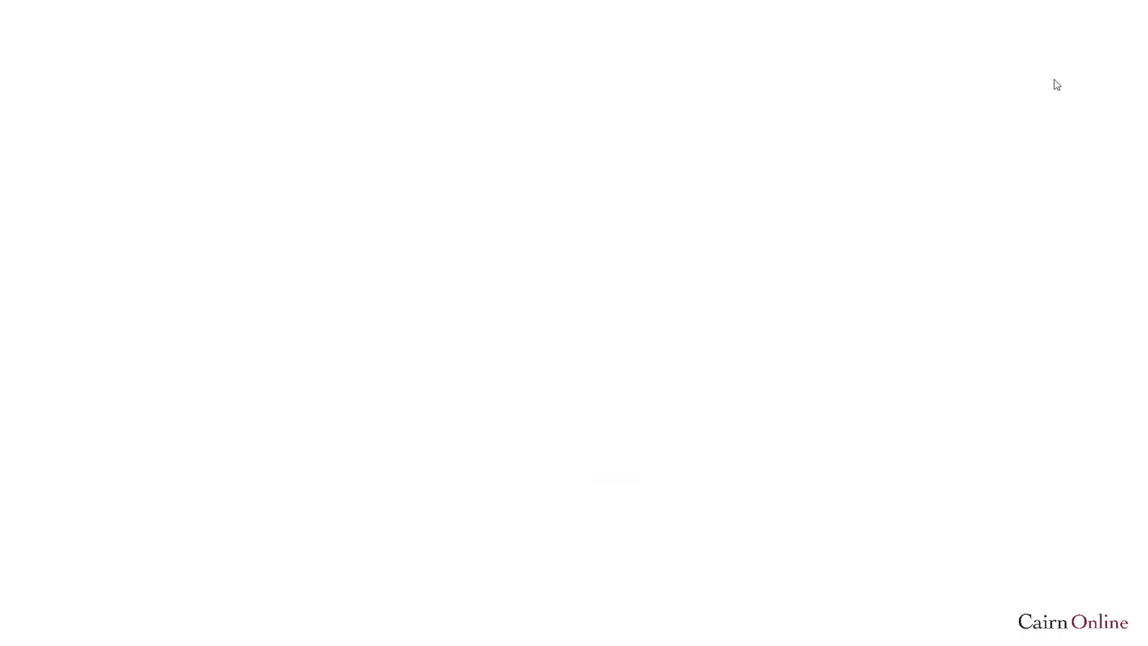
type("flipgrid.com")
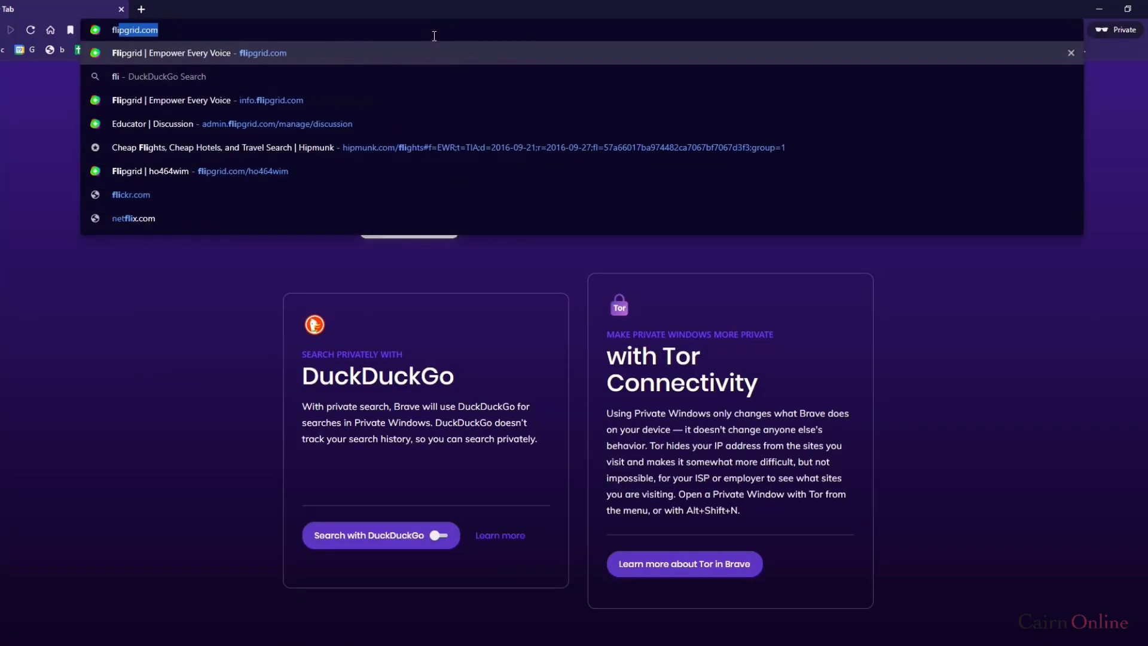
key("Return")
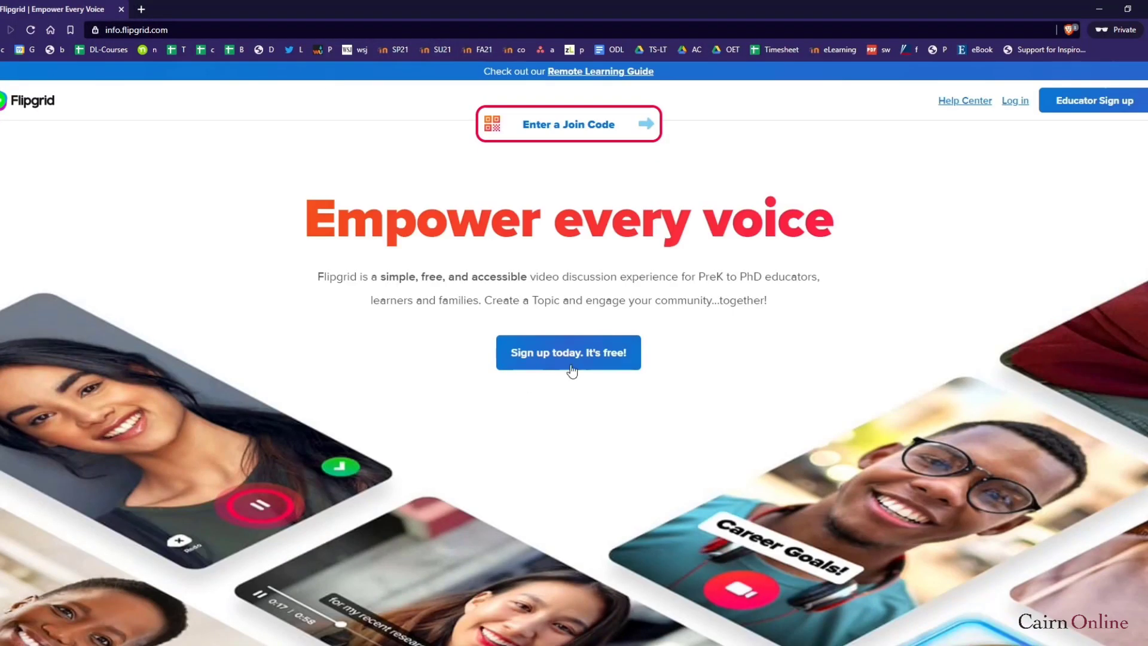
left_click(556, 131)
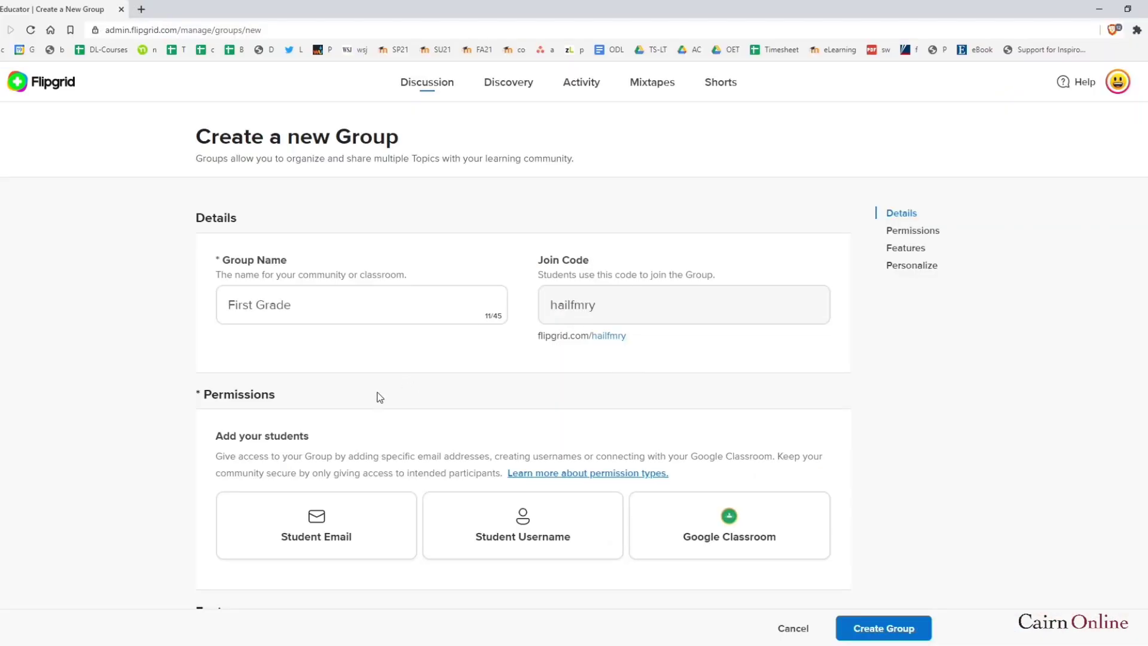
Try the Student Email option, then set Google Classroom as the group's student permission type
scroll(380, 397, "down", 2)
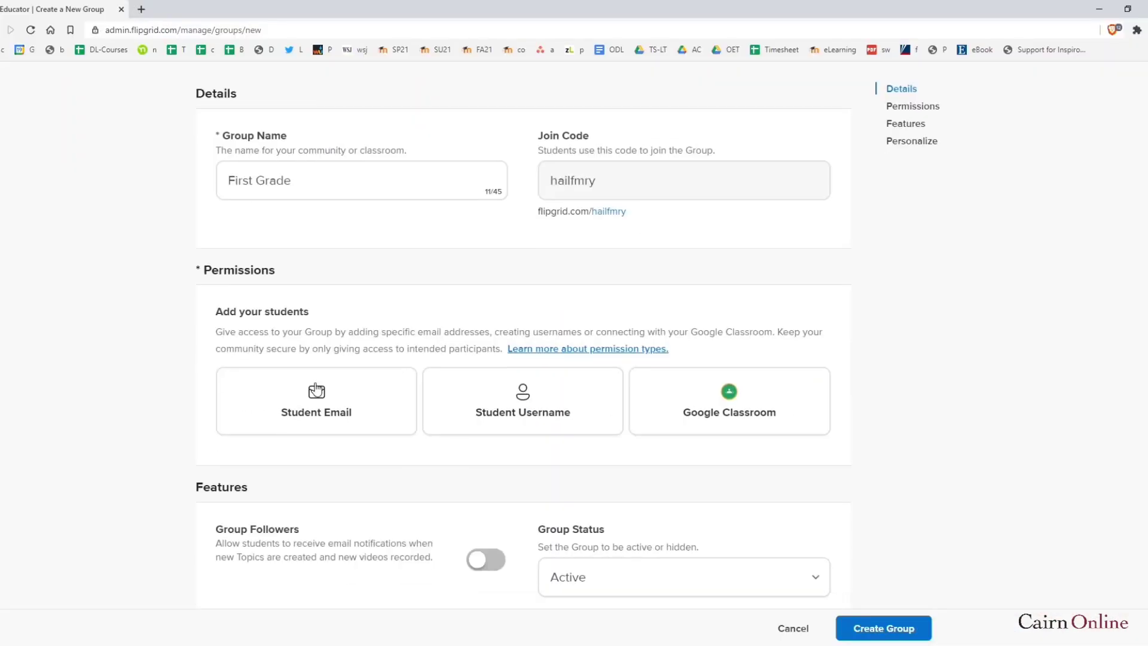
scroll(658, 278, "up", 2)
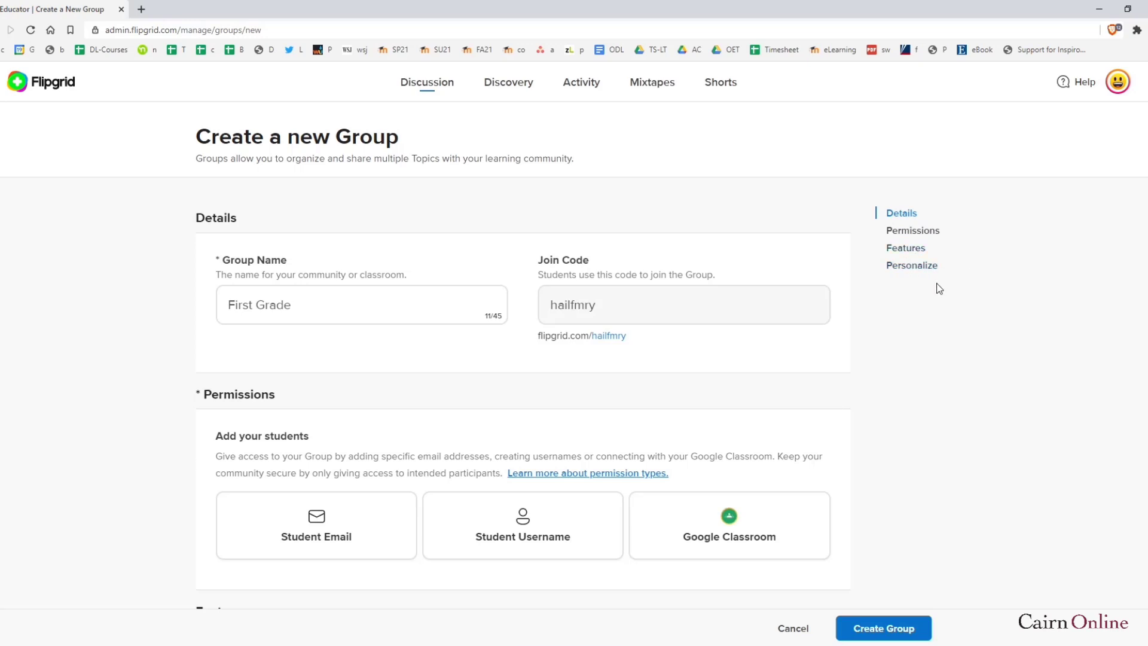
scroll(487, 411, "down", 1)
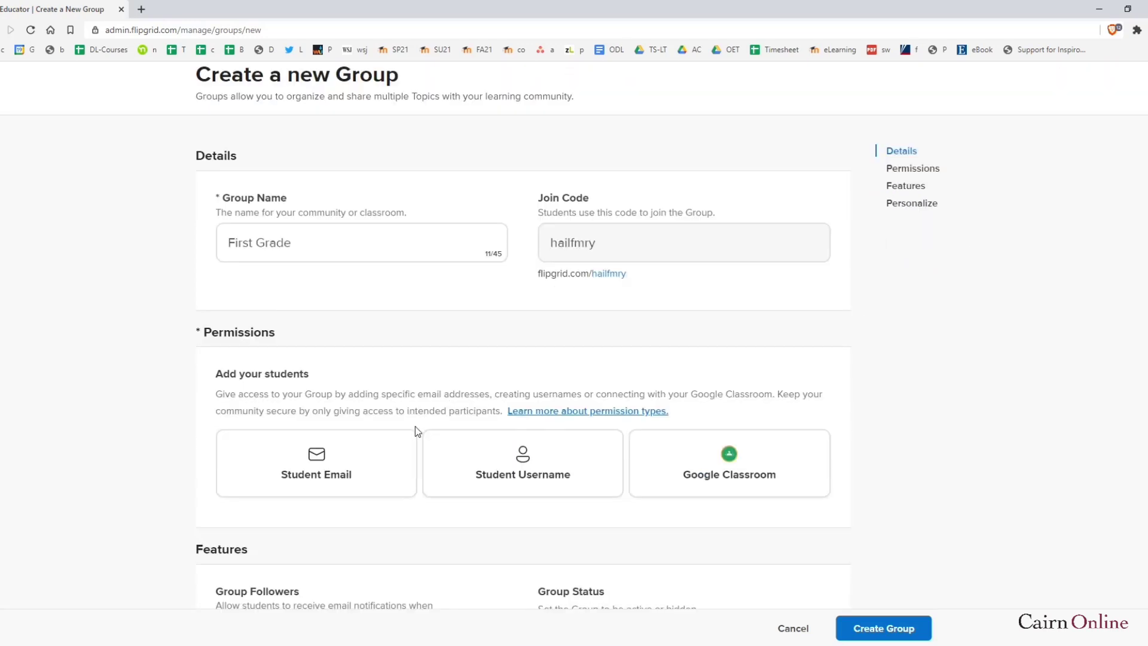
left_click(320, 478)
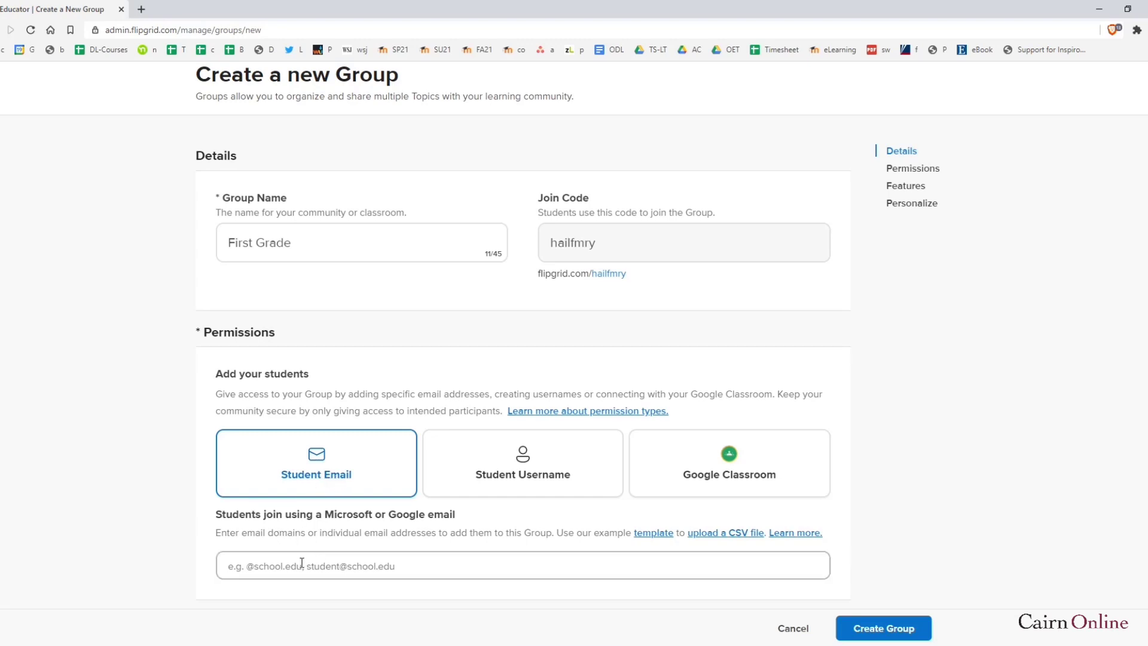
scroll(302, 563, "down", 2)
left_click(275, 442)
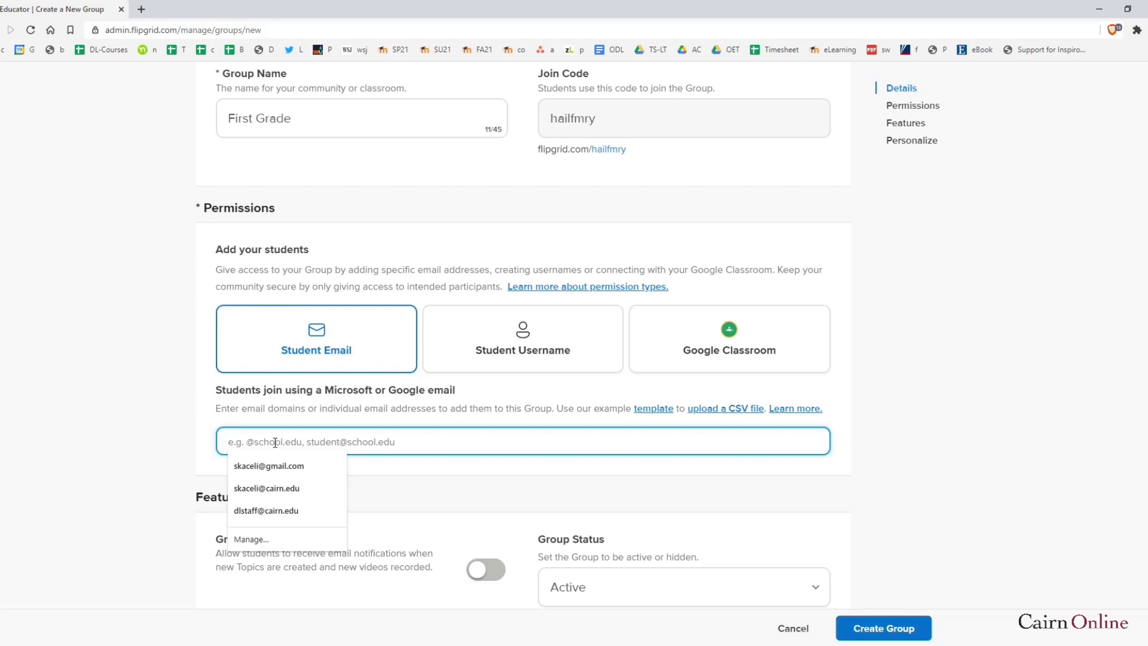
left_click(452, 501)
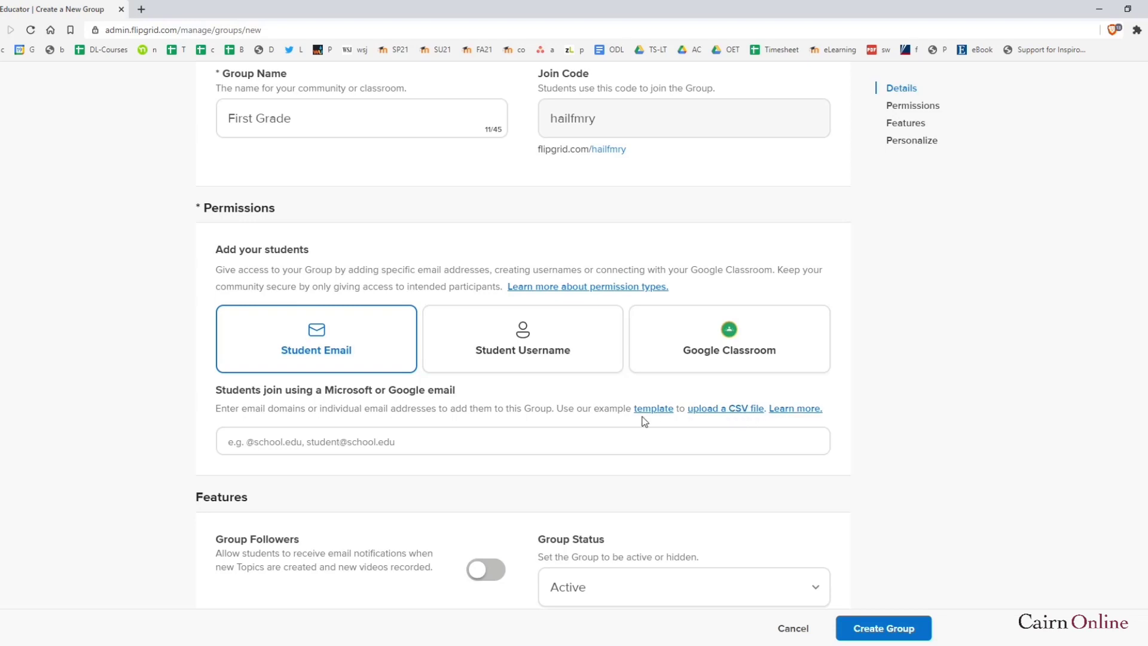
left_click(730, 353)
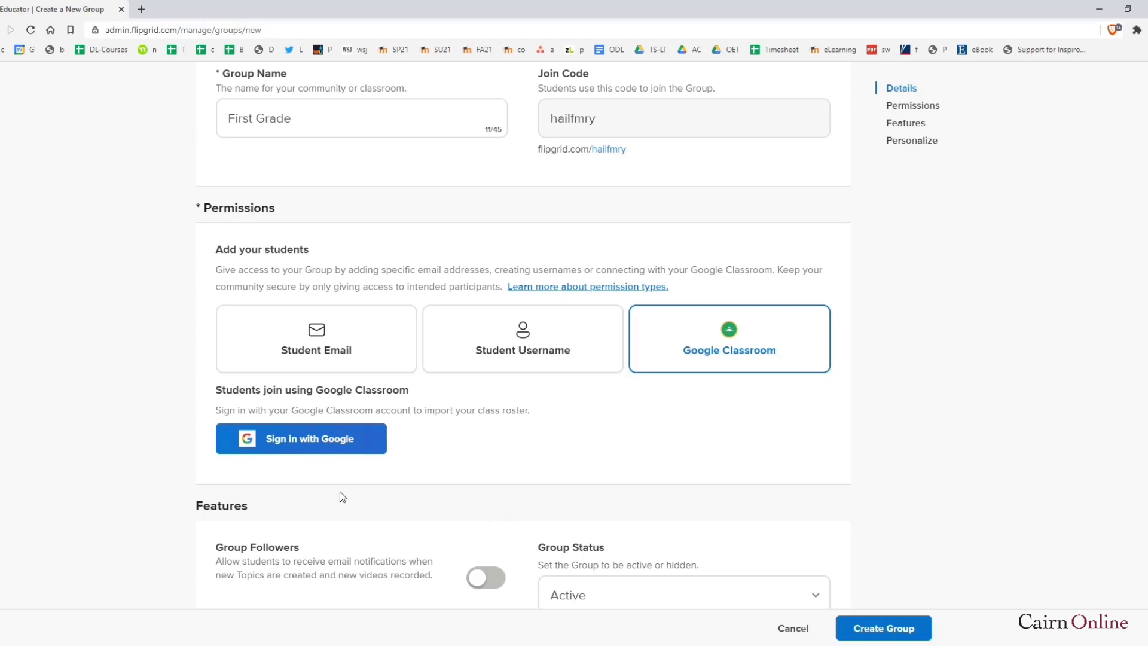
Choose Student Email access and add the student's email address to the group
scroll(239, 494, "down", 3)
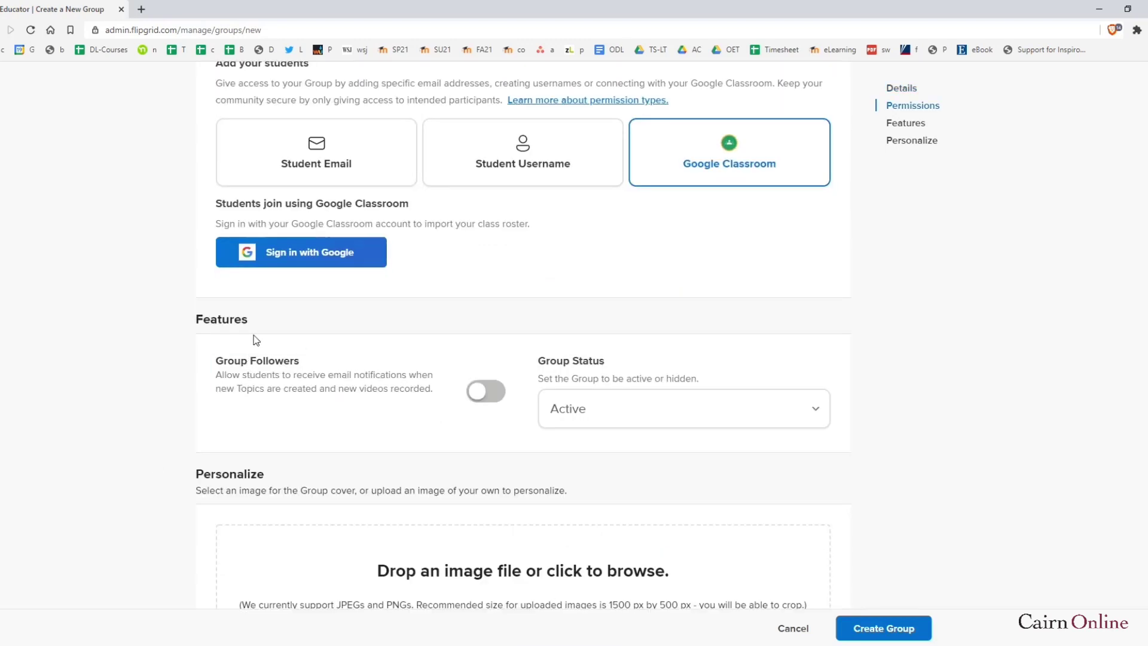
scroll(323, 291, "up", 2)
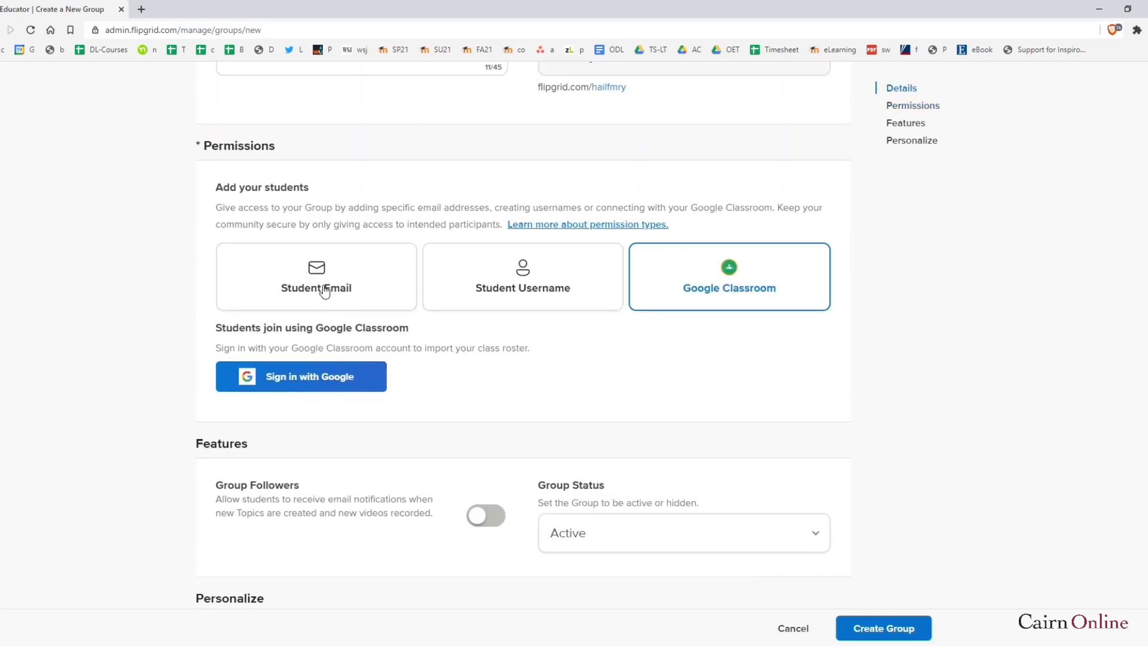
left_click(323, 291)
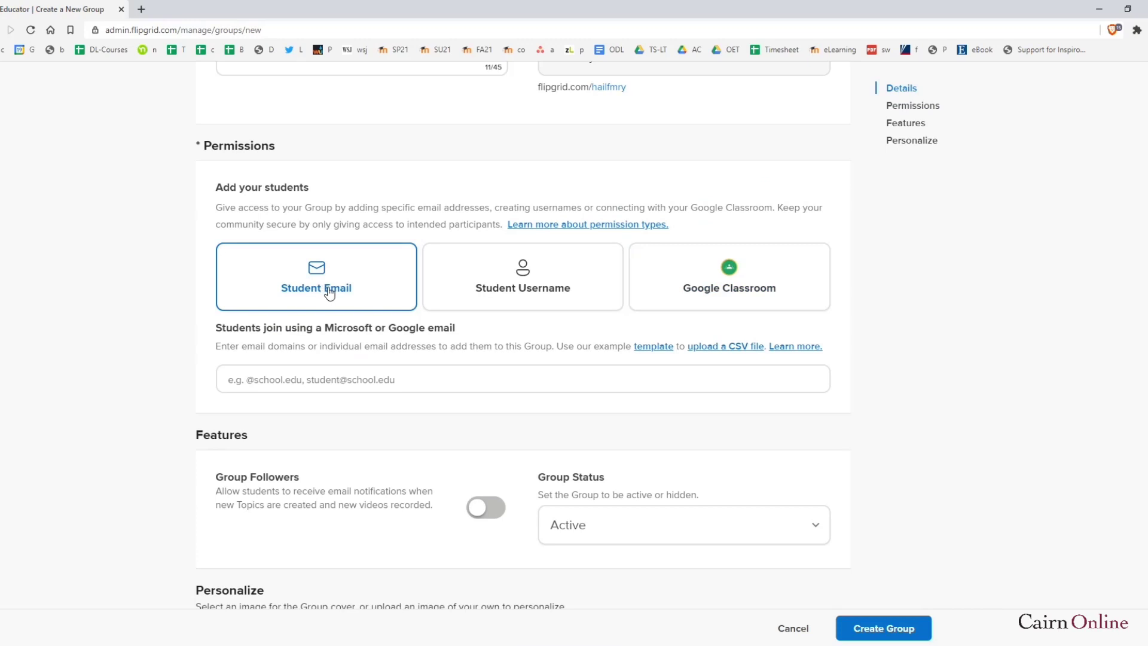
left_click(312, 378)
left_click(245, 402)
left_click(245, 400)
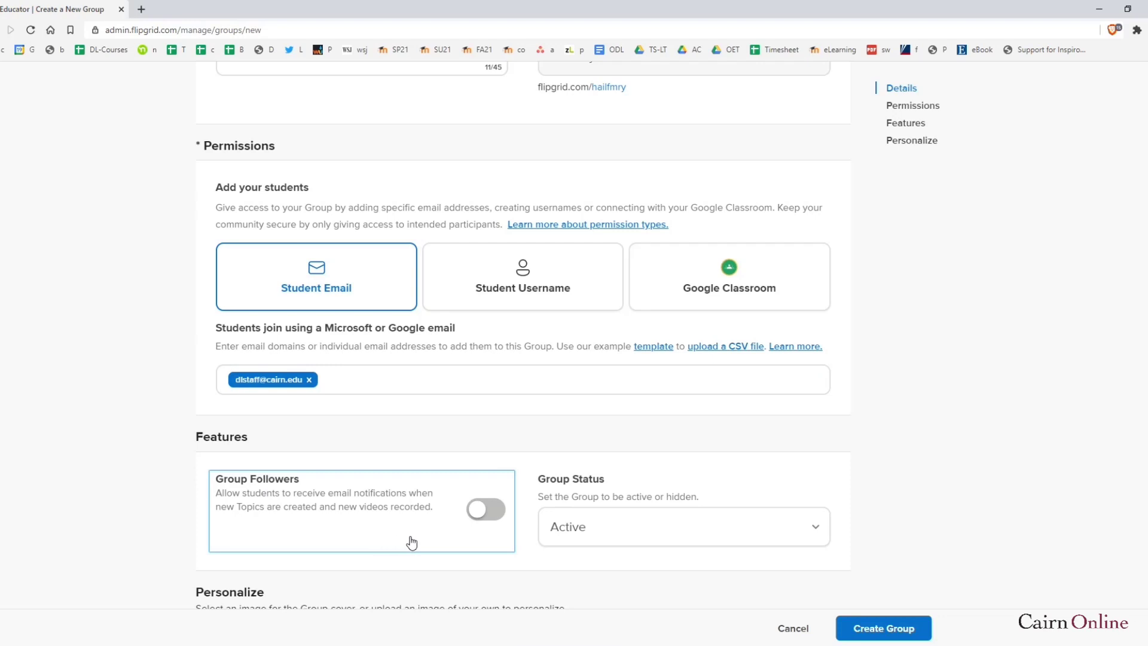
Turn on Group Followers email notifications and keep Group Status as Active
left_click(488, 515)
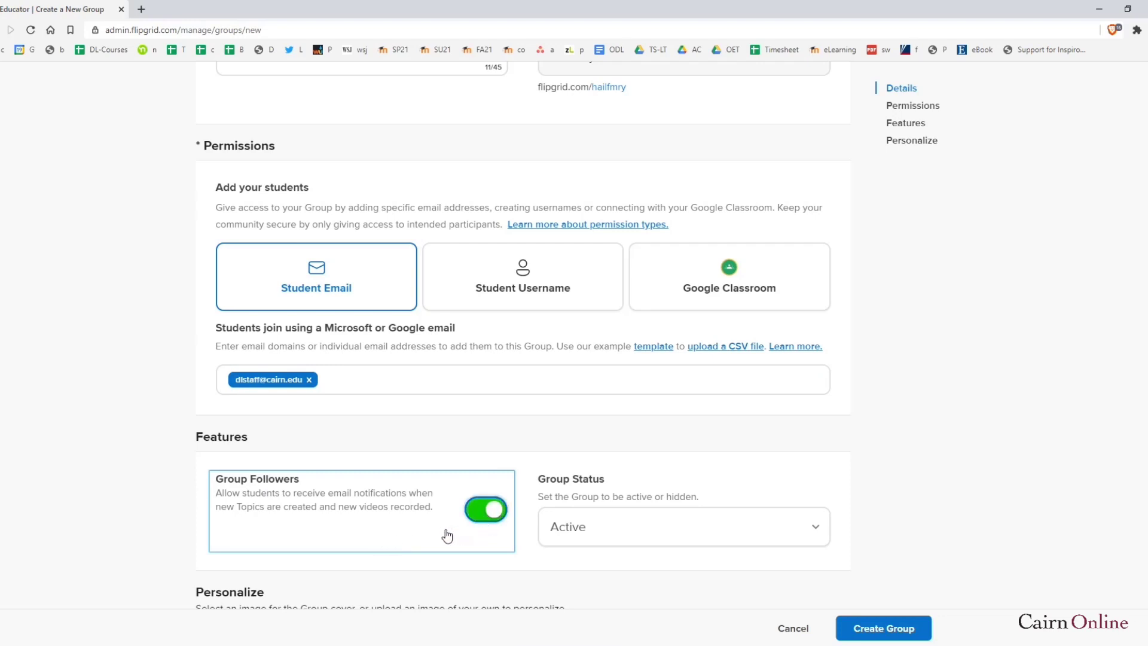
scroll(709, 475, "down", 1)
left_click(653, 467)
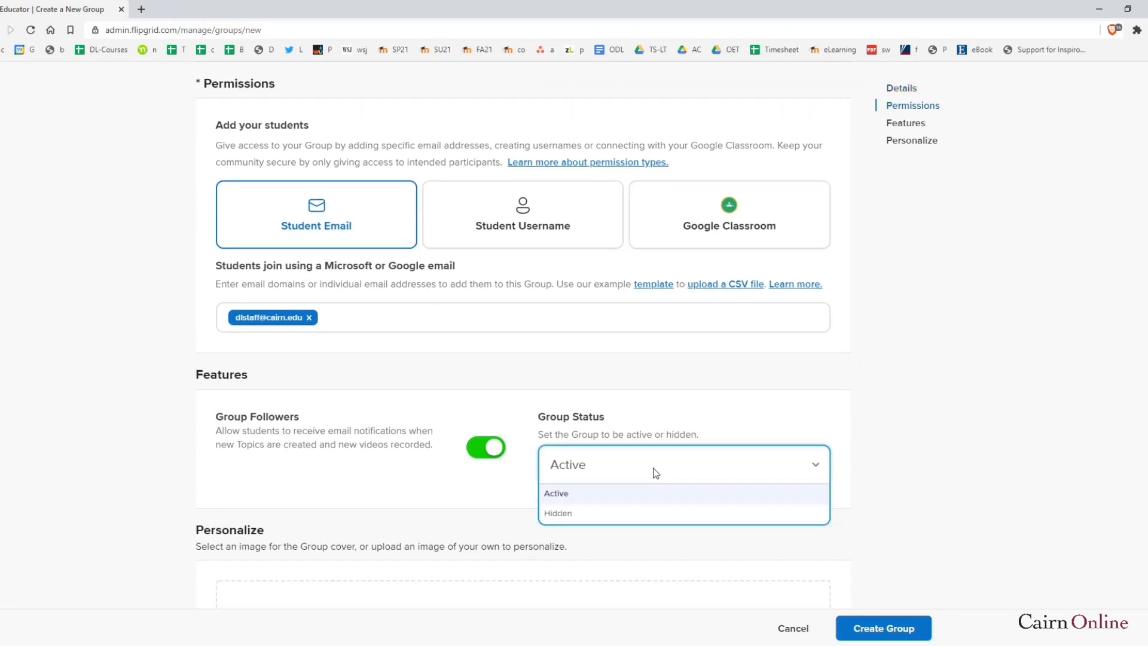
left_click(181, 454)
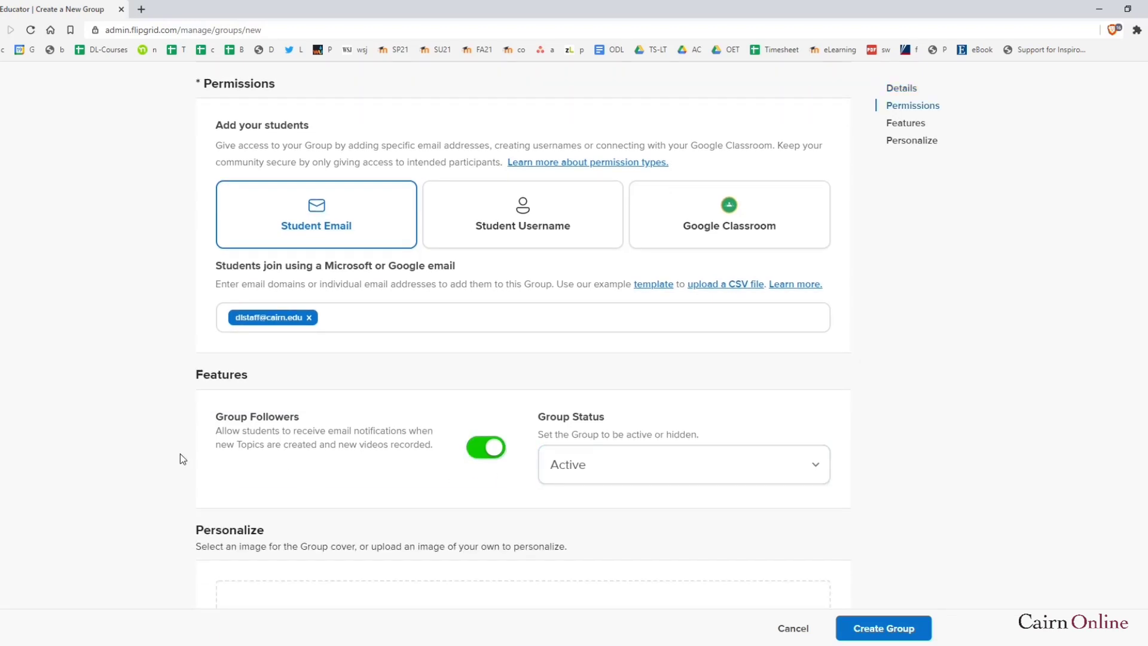
scroll(183, 442, "down", 3)
scroll(352, 473, "down", 4)
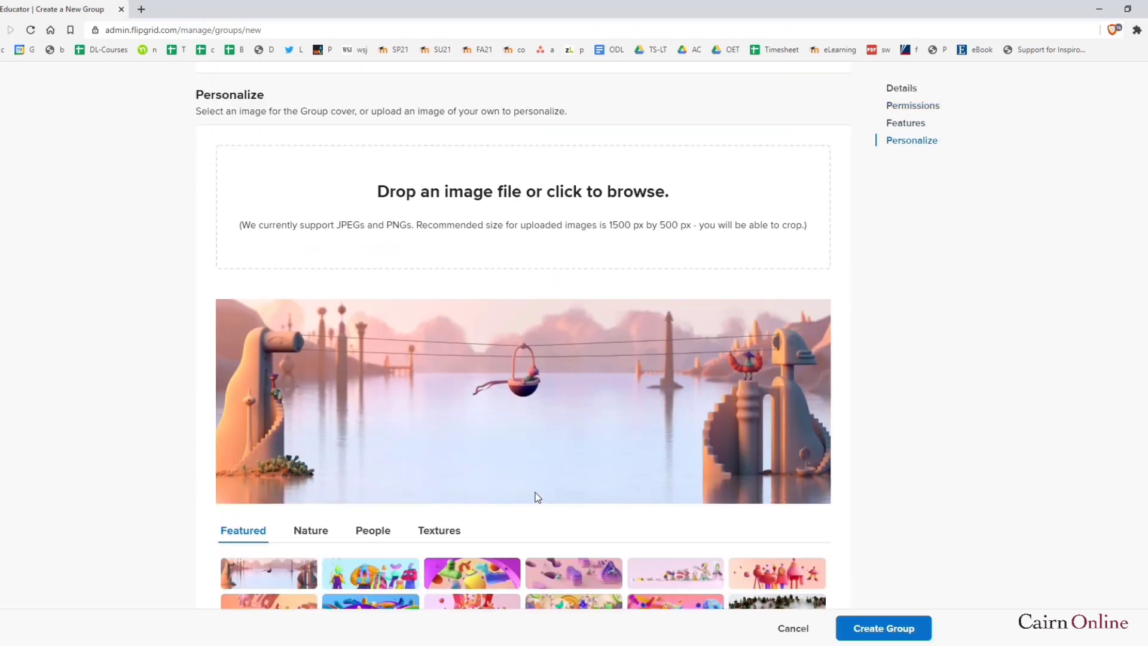
Pick the books photo from the People covers and create the First Grade group
scroll(537, 487, "down", 1)
left_click(357, 472)
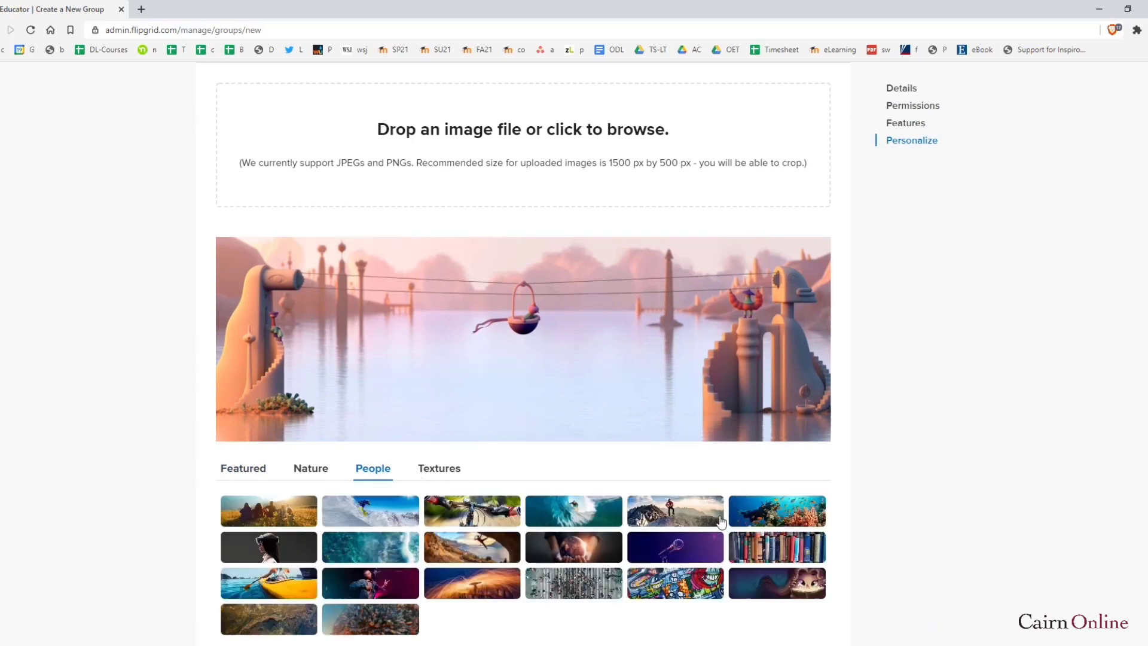
scroll(710, 520, "down", 2)
left_click(785, 427)
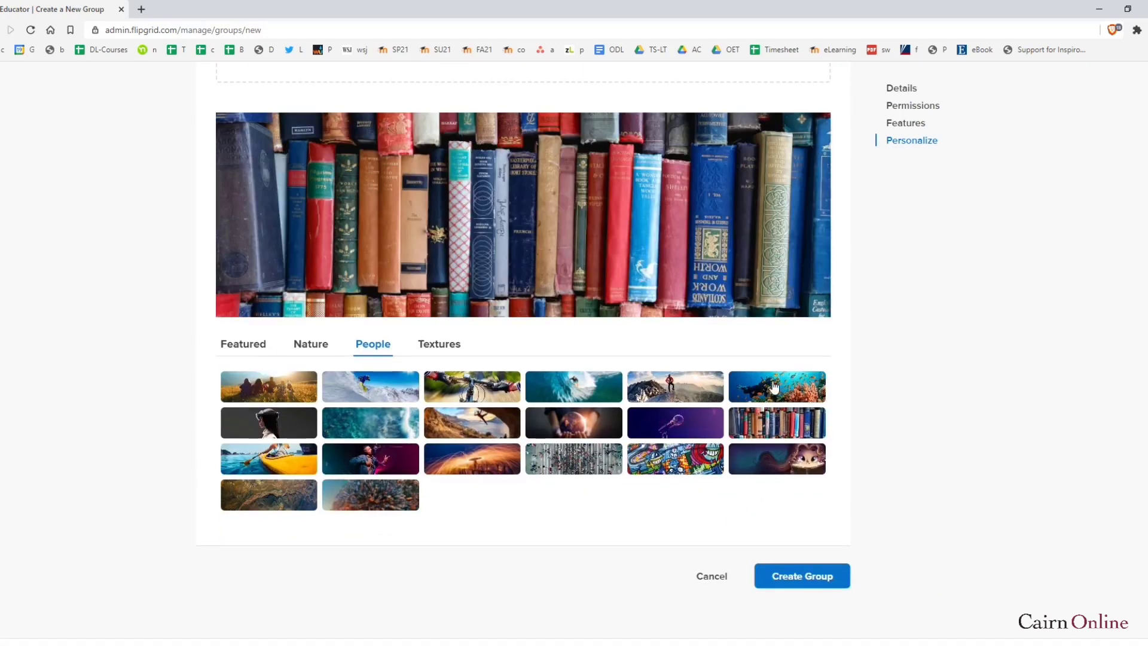
left_click(818, 581)
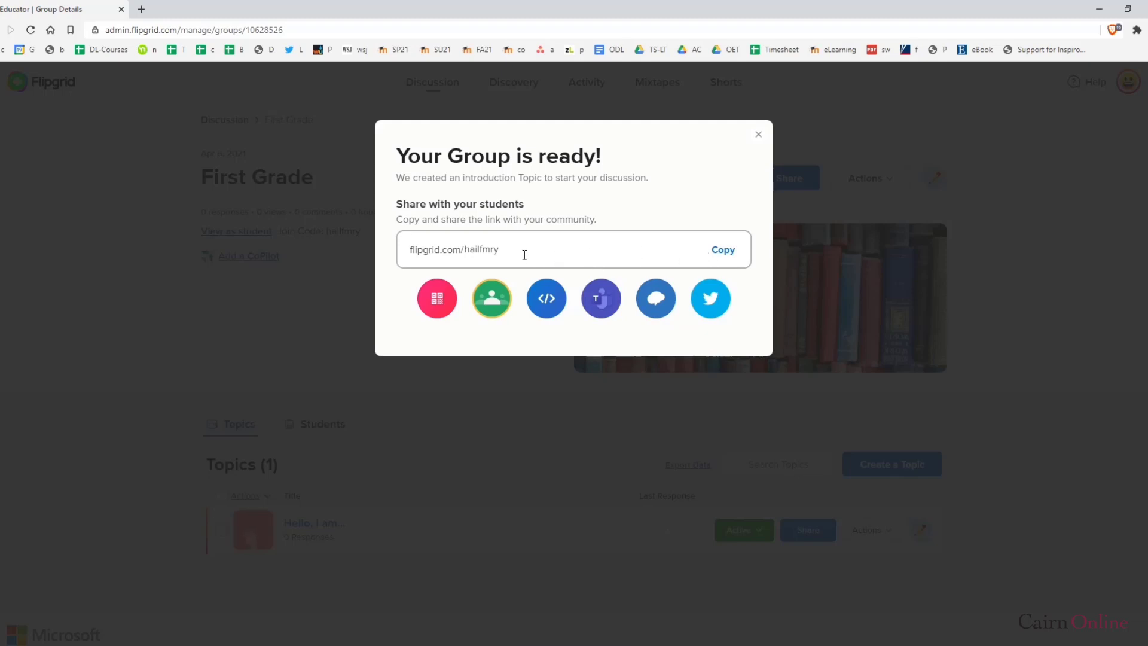
Copy the group's join link and close the group-ready message
left_click_drag(525, 255, 465, 252)
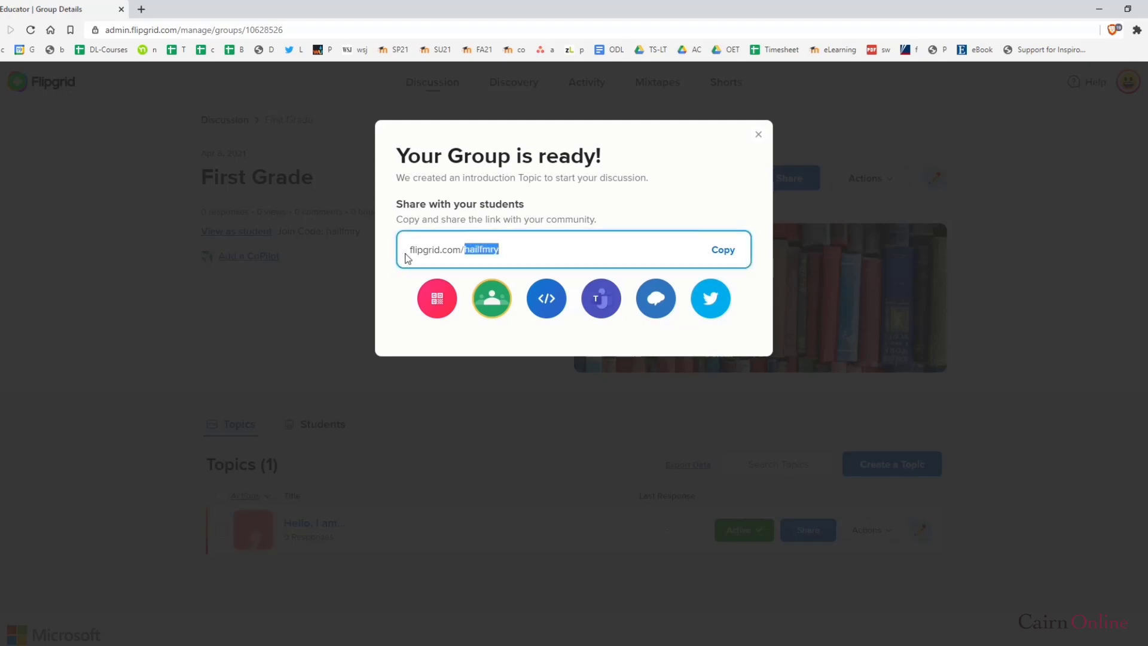
left_click(730, 256)
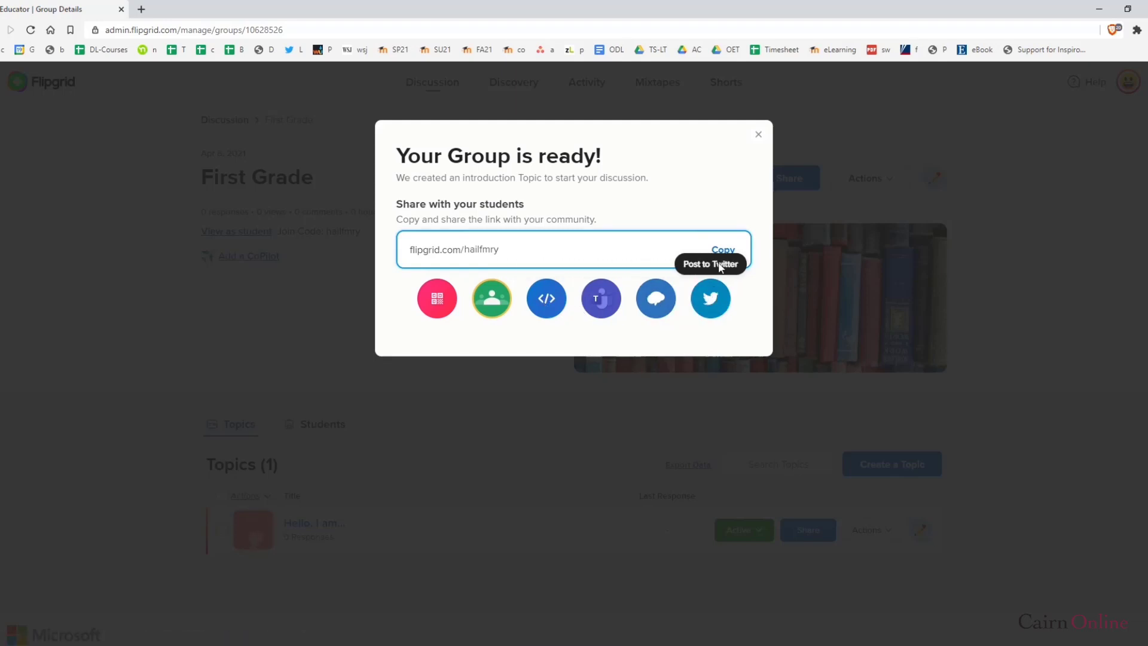
left_click(758, 134)
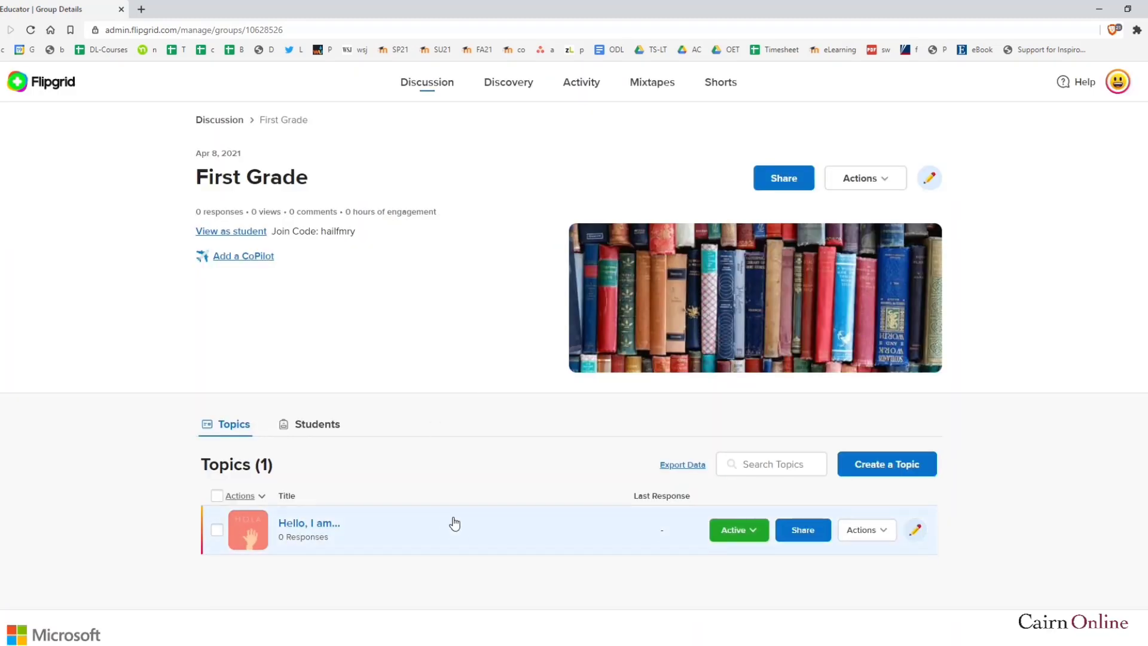
triple_click(267, 209)
triple_click(290, 177)
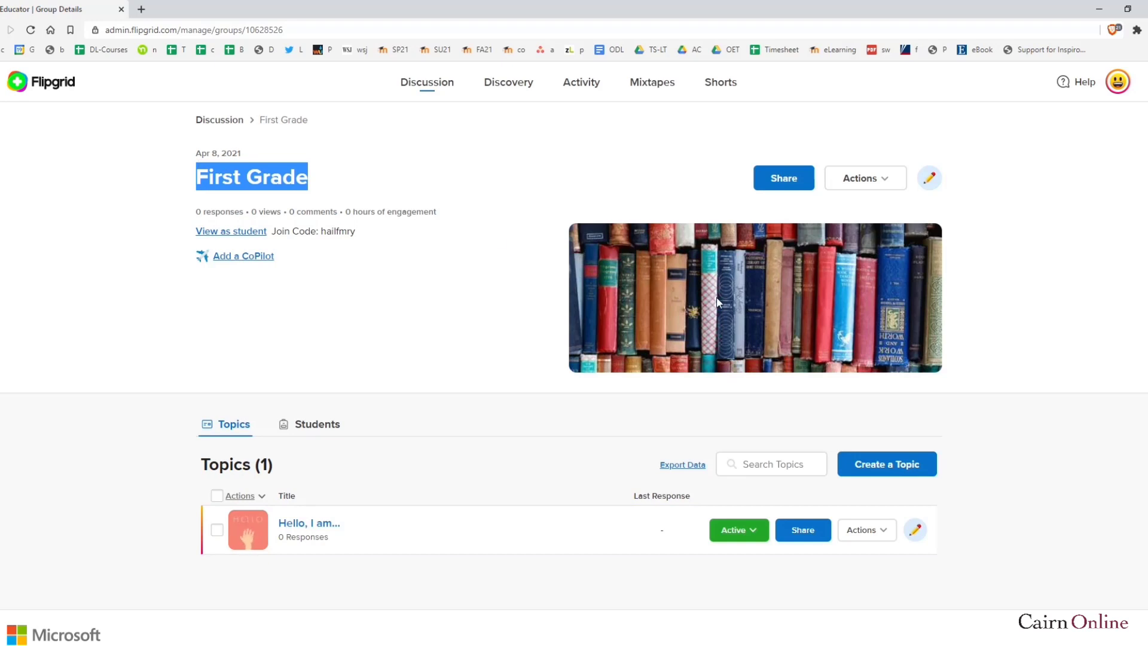
left_click(449, 304)
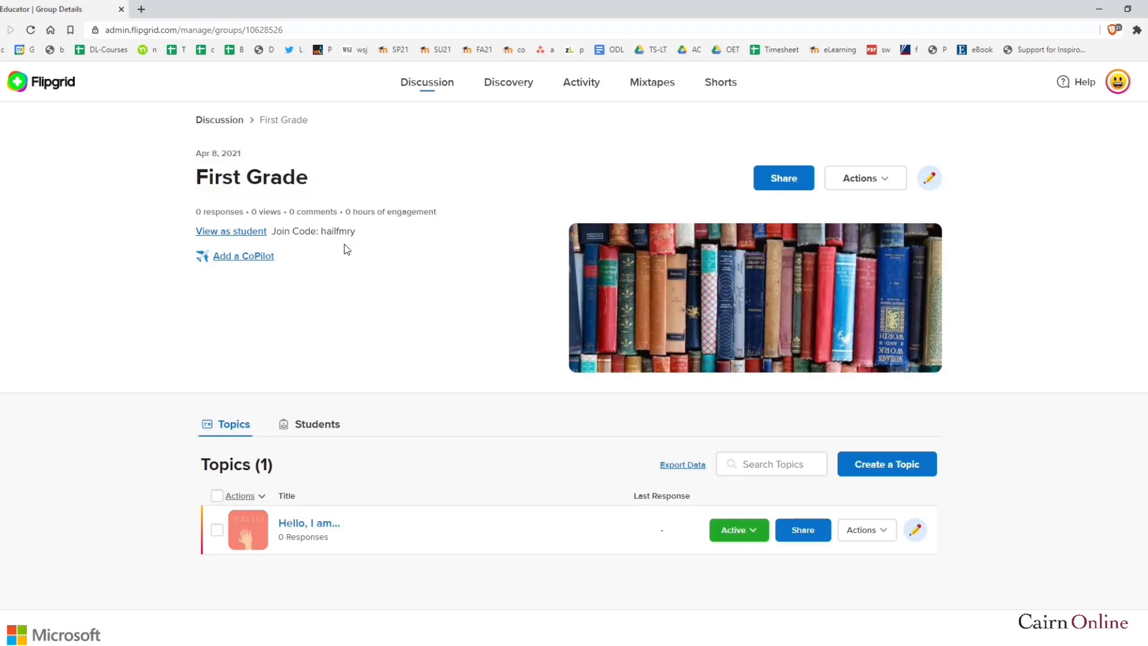
left_click(259, 257)
left_click(470, 249)
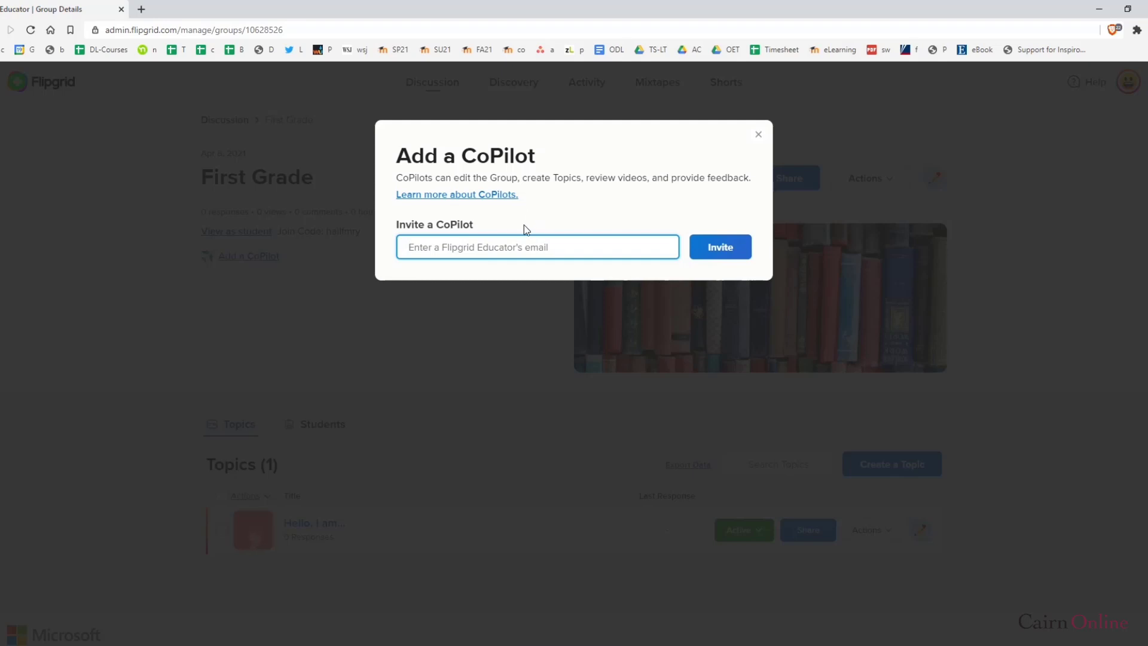
left_click(759, 137)
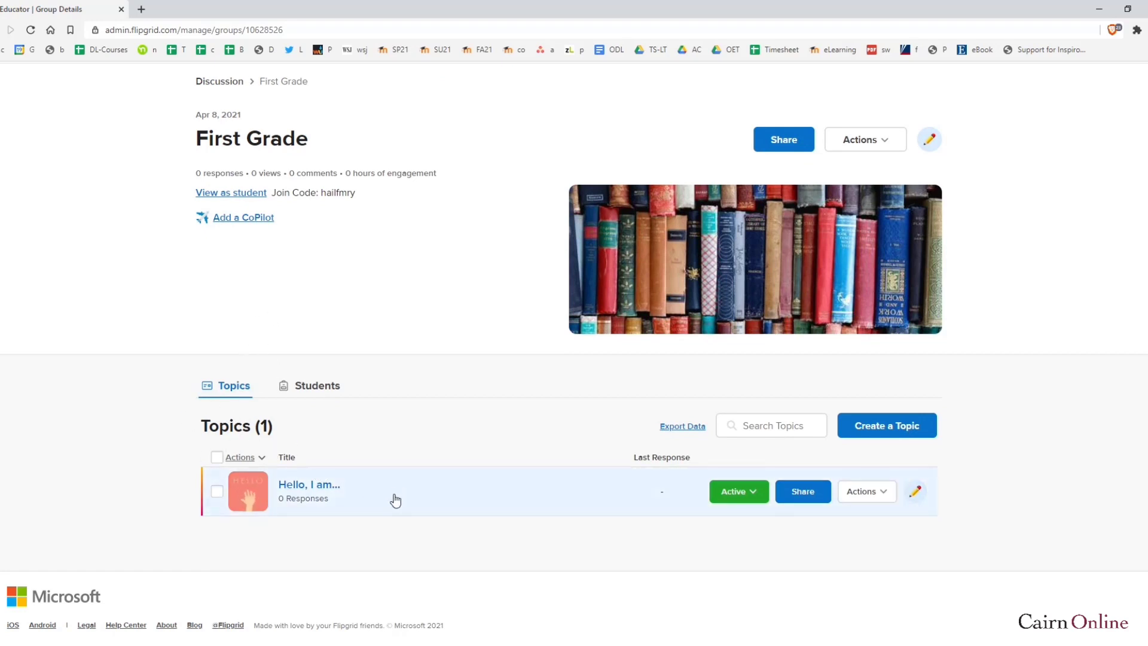
left_click(317, 389)
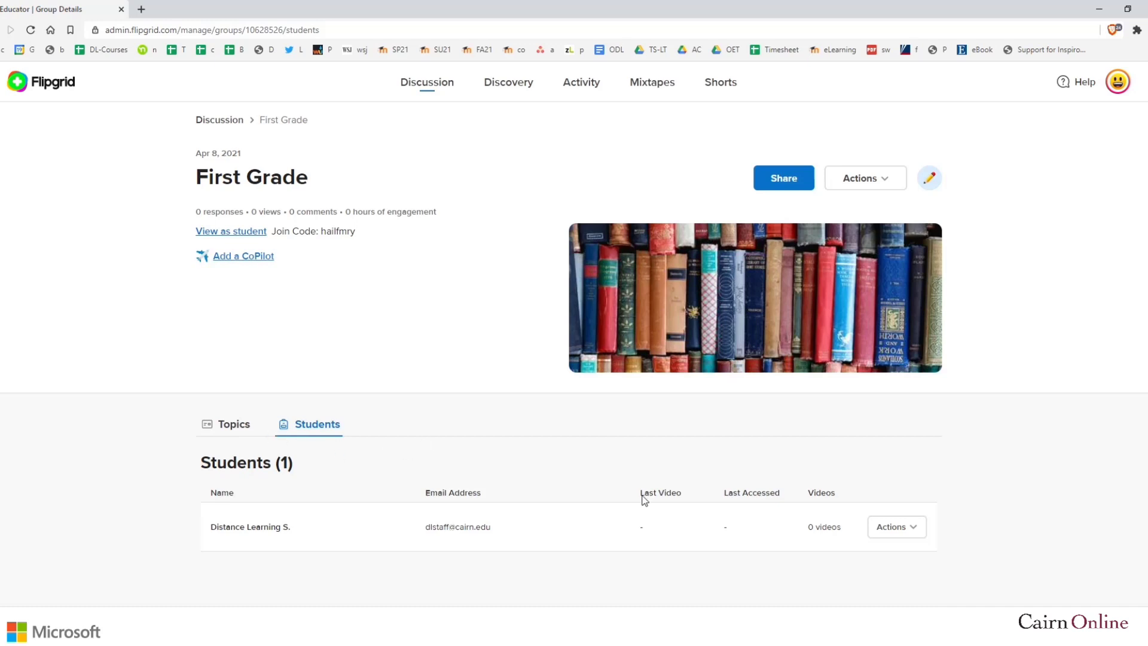
left_click(913, 532)
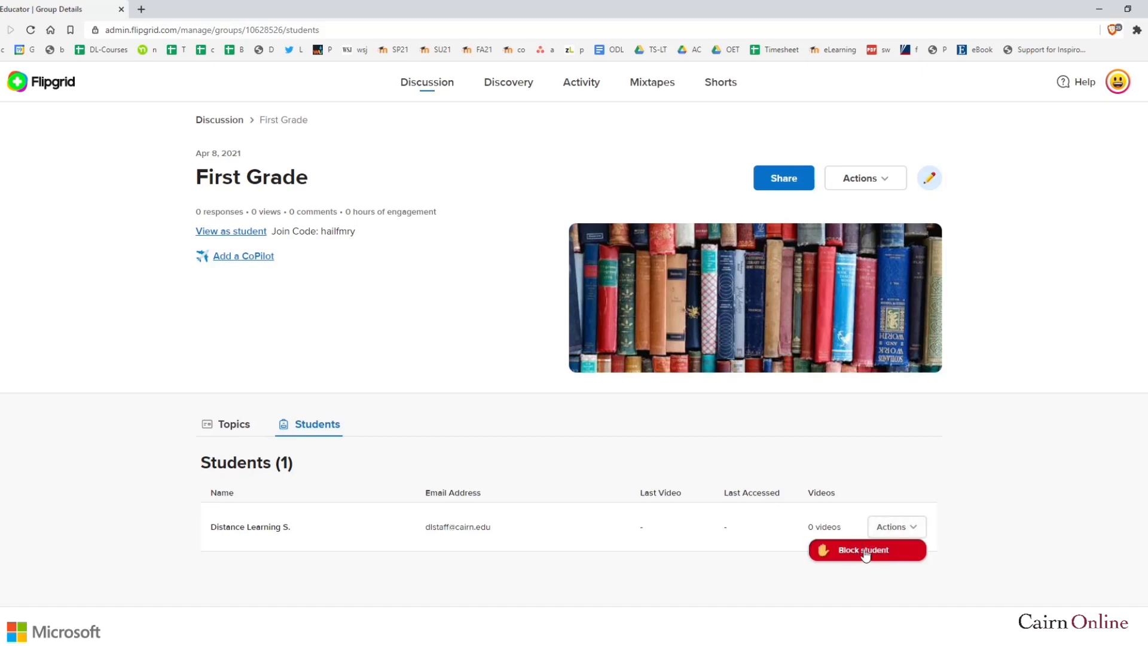
left_click(472, 457)
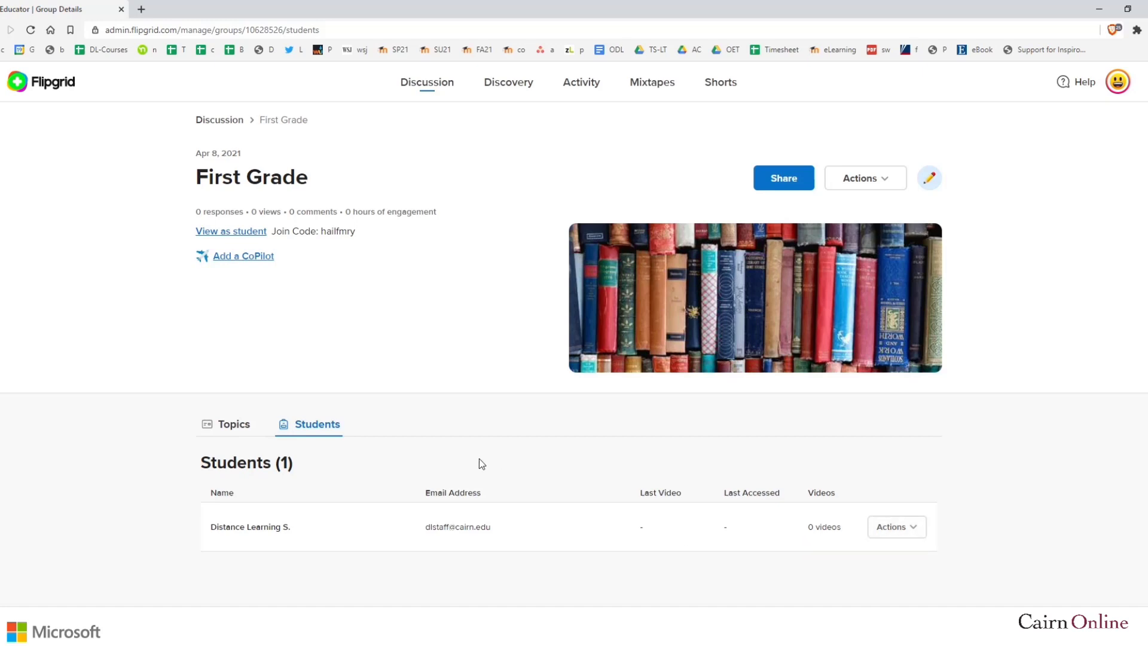
left_click(899, 188)
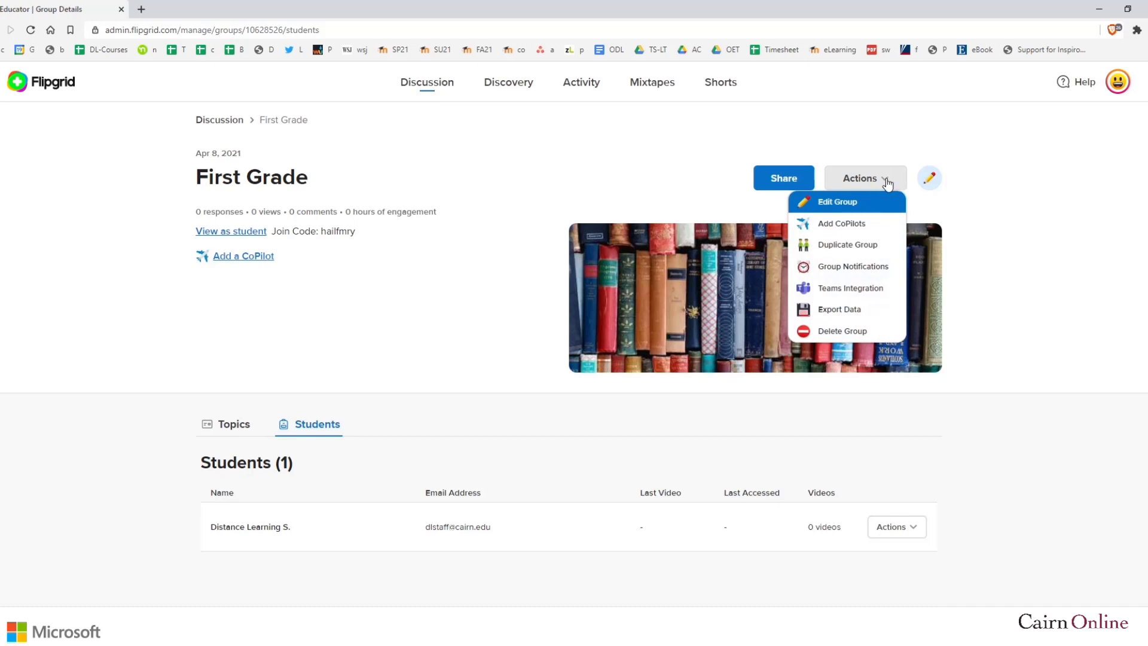
left_click(879, 180)
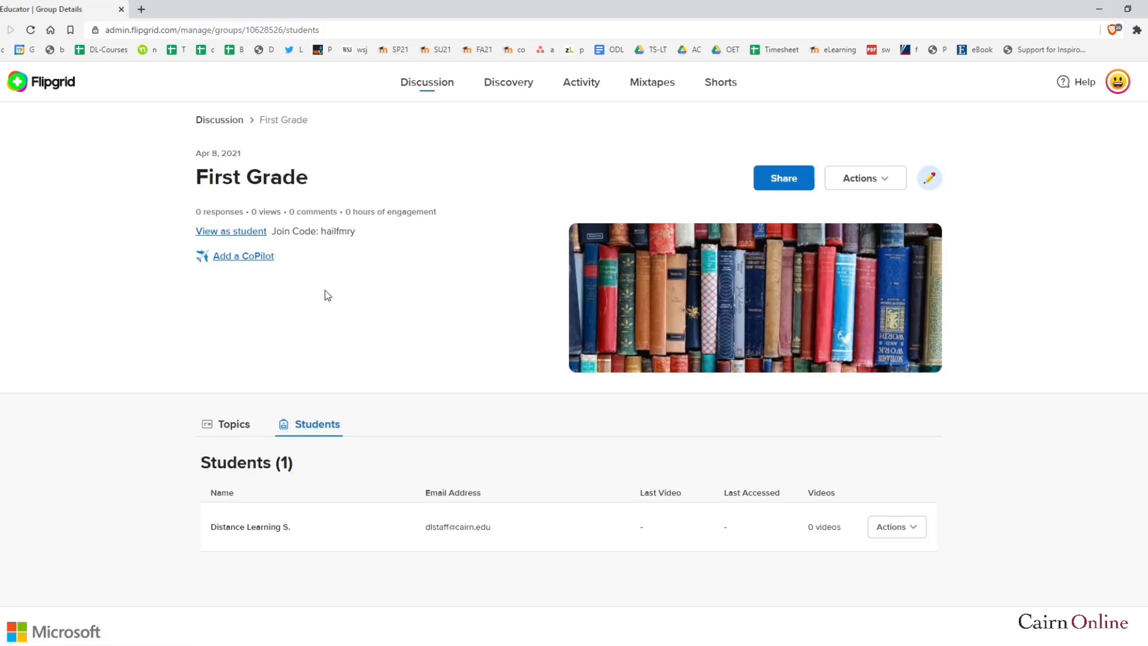
left_click(233, 430)
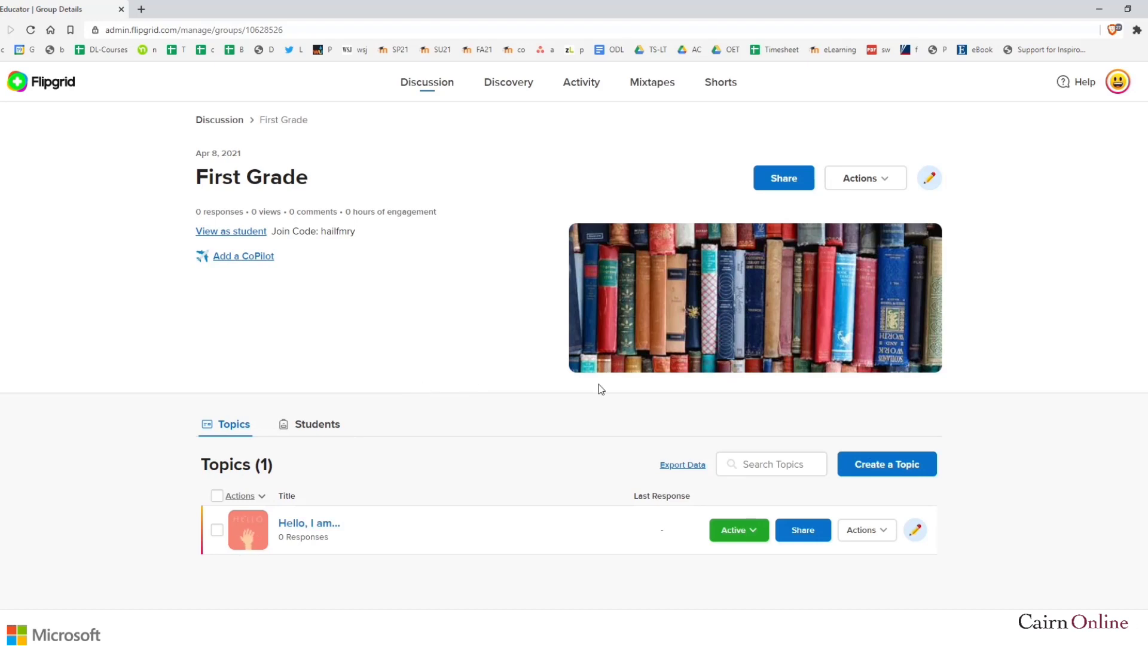
left_click(898, 476)
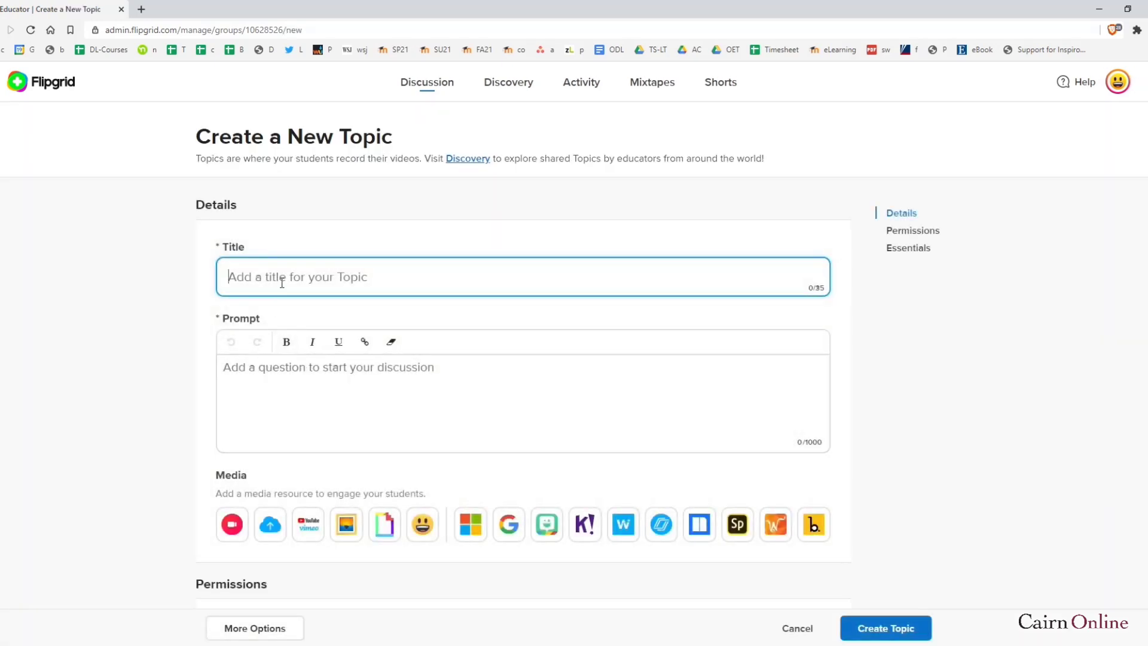
type("Learning about the planets")
double_click(267, 277)
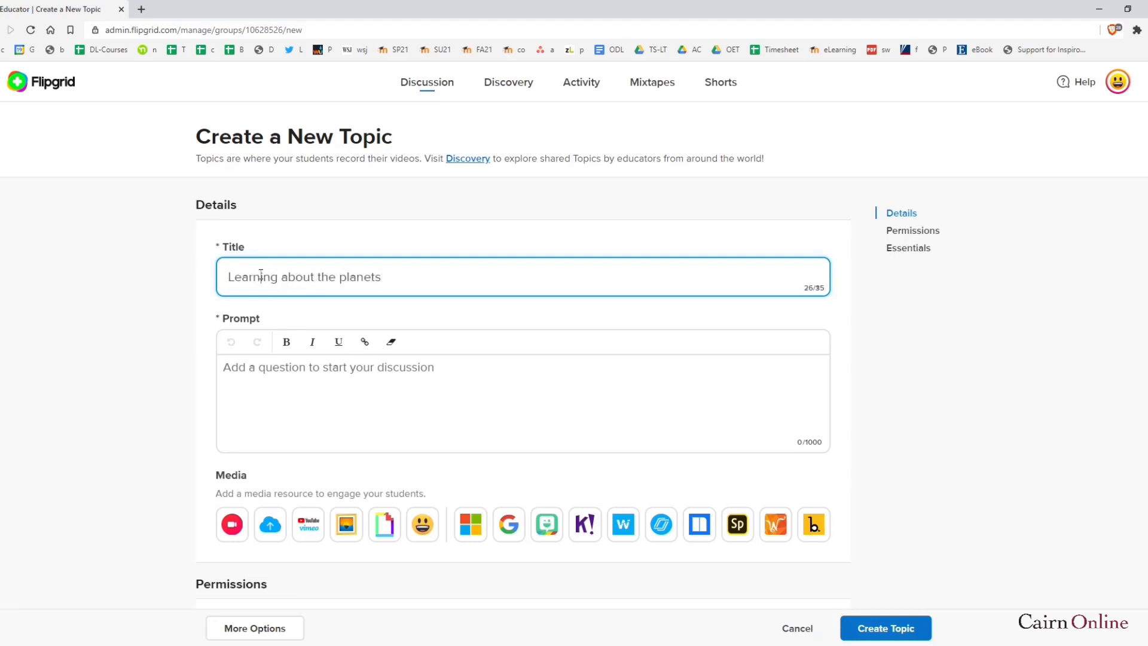
type("Discussion")
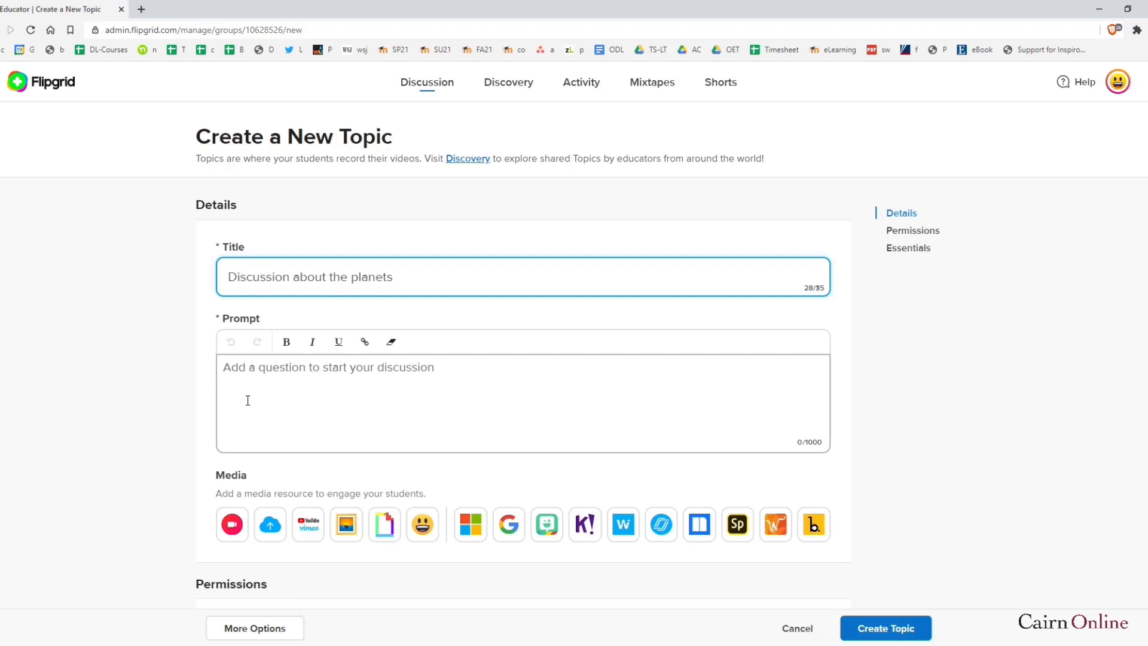
left_click(268, 378)
type("Wat")
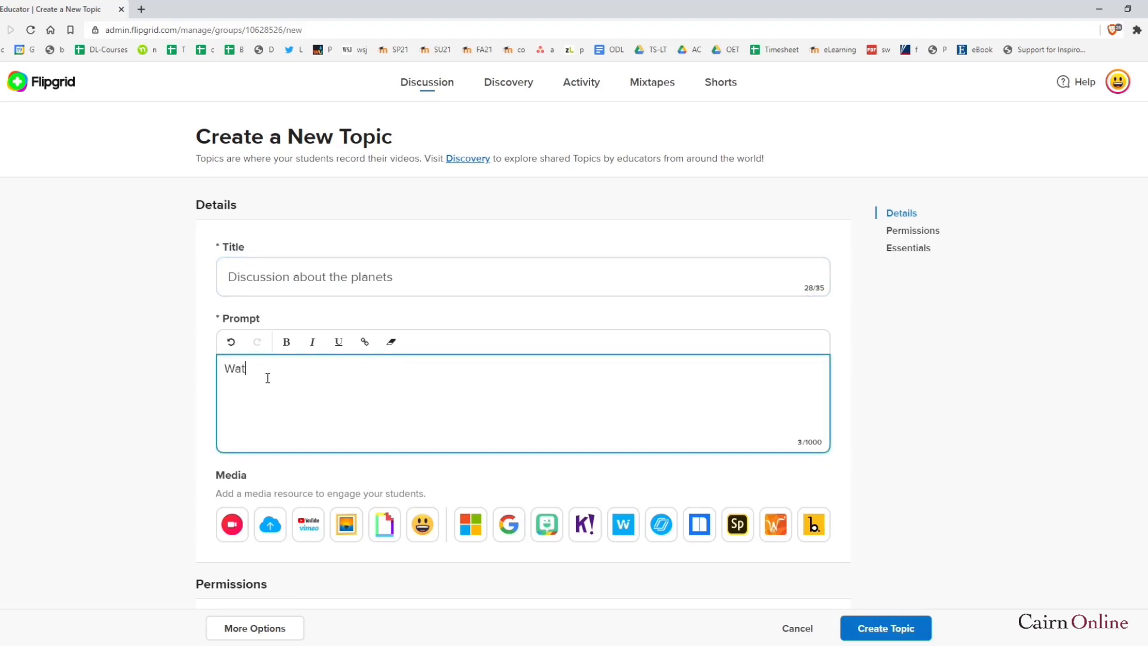
type("ch the videos and discuss")
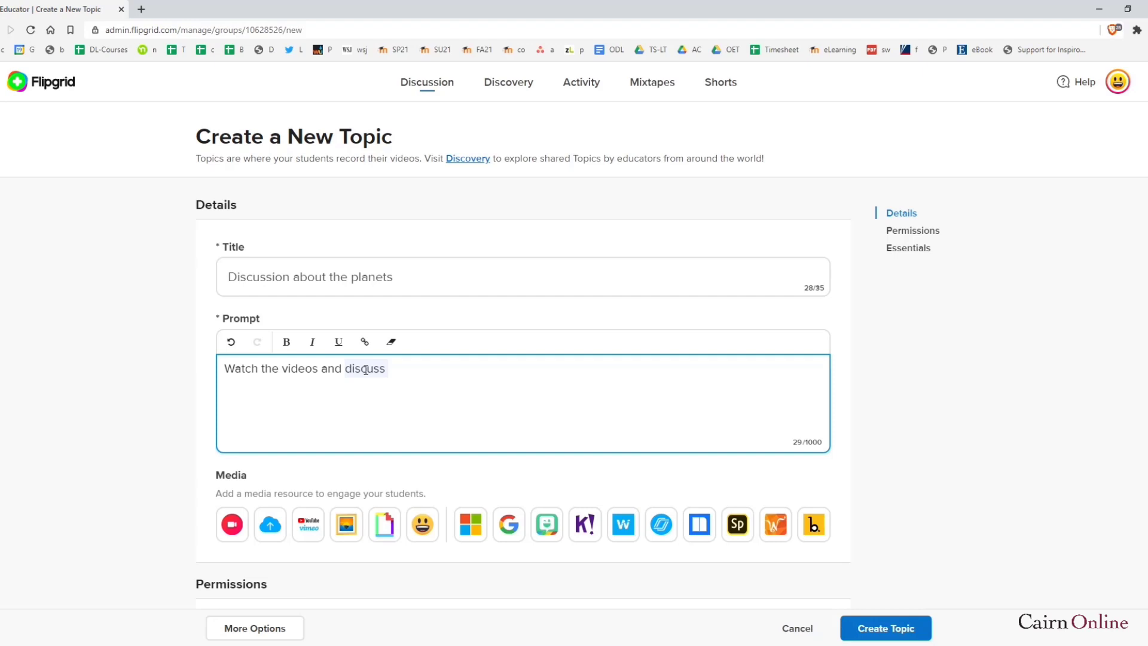
type("post your respo")
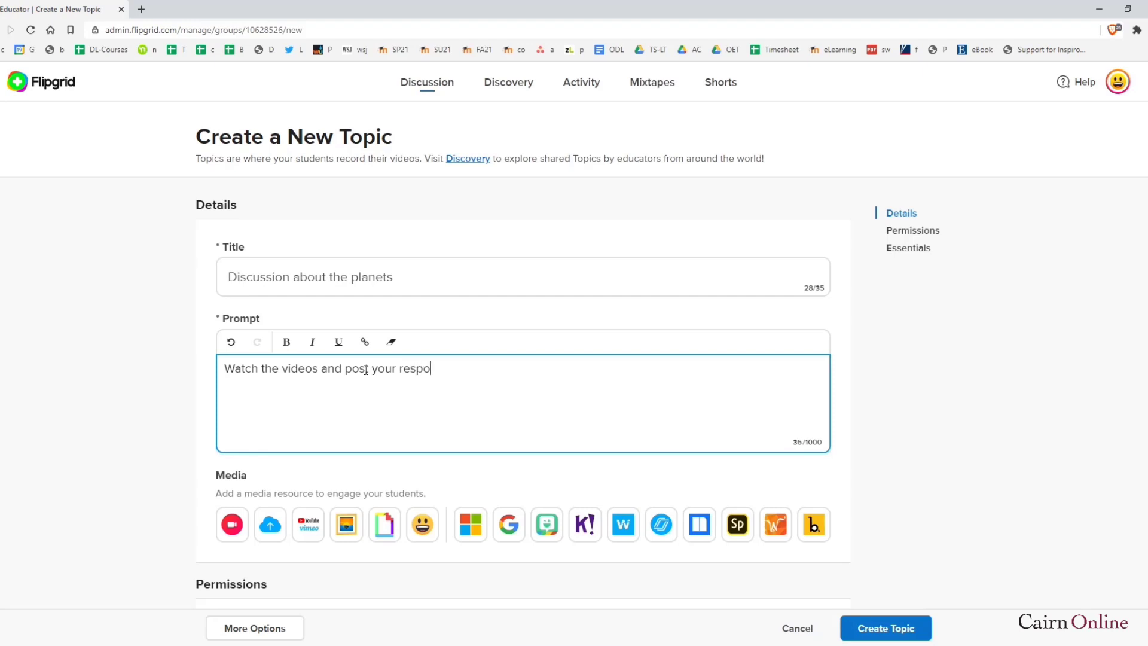
type("nse via video.")
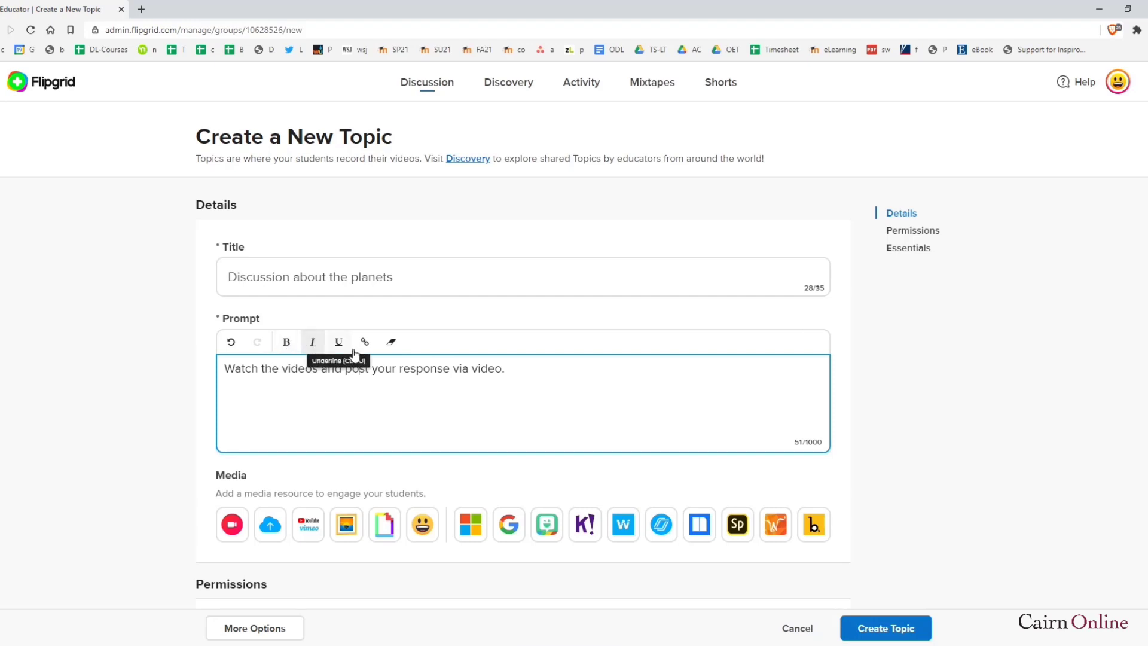
left_click(351, 415)
scroll(351, 427, "down", 1)
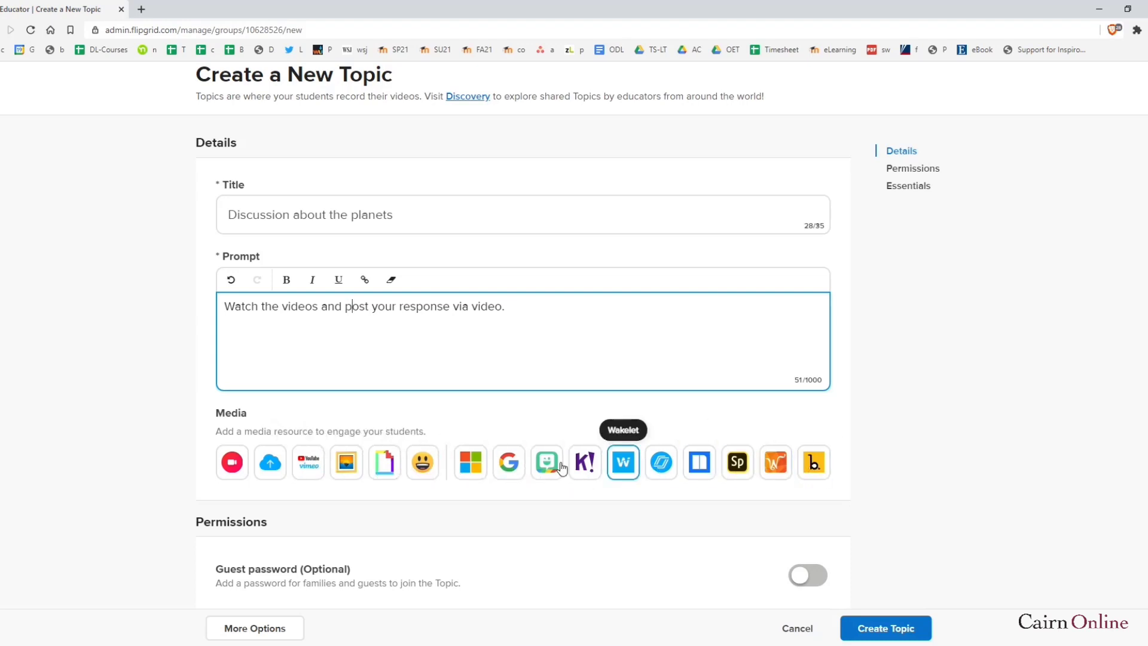
Paste the link for the 19:21 YouTube video 'Planets of our Solar System for Kids' and add it as topic media
left_click(308, 469)
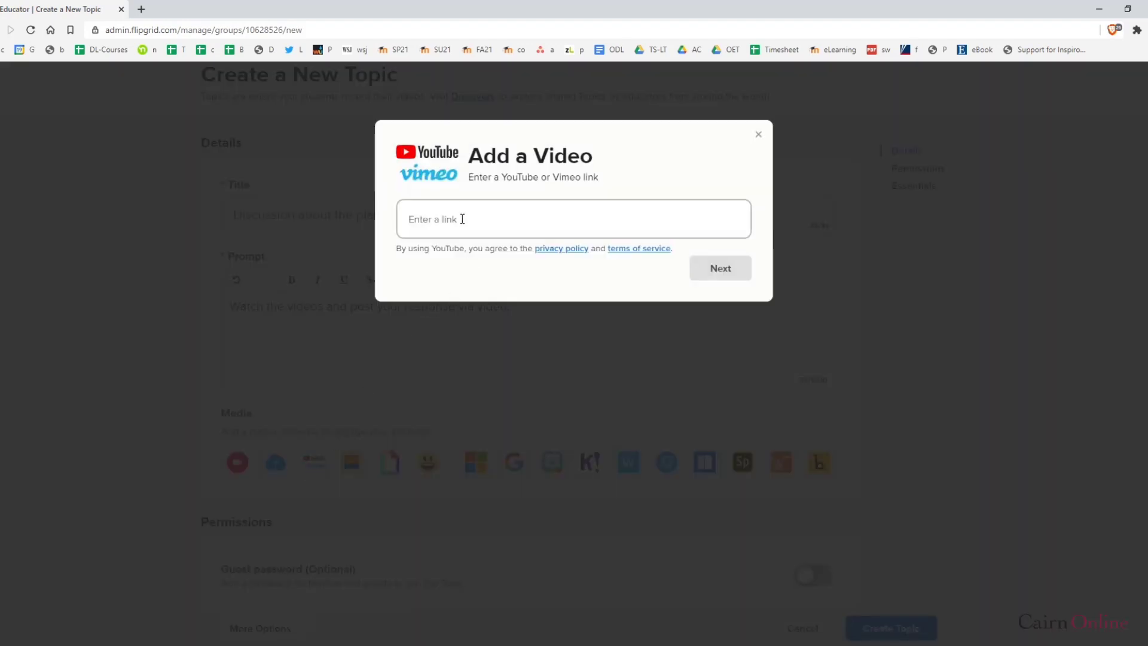
left_click(474, 220)
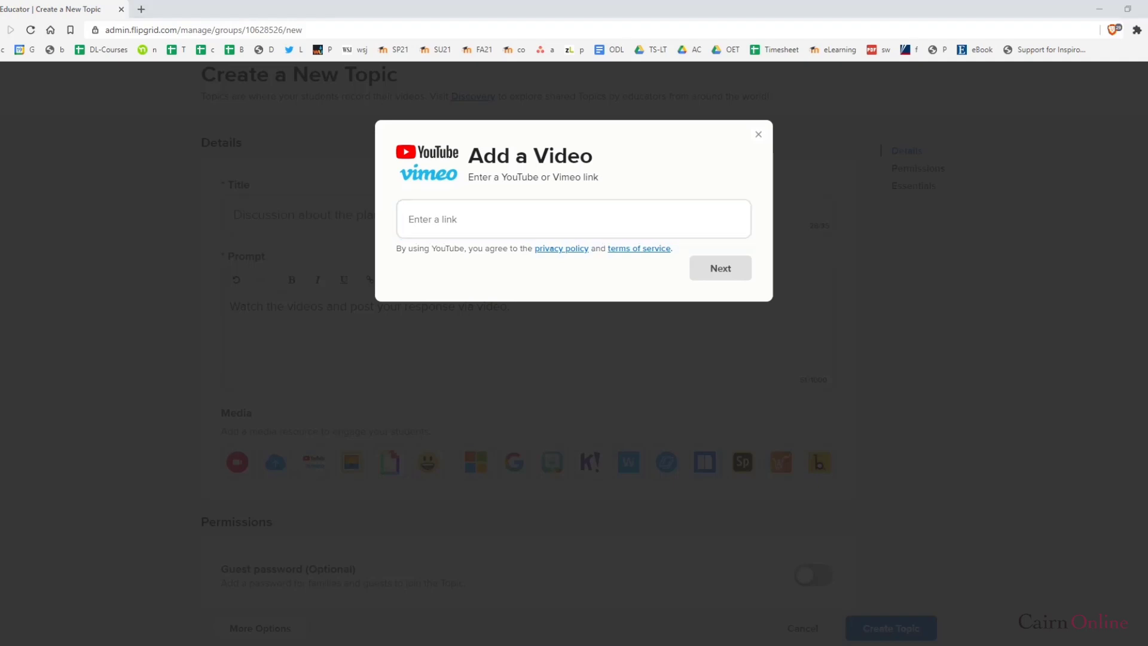
left_click(442, 211)
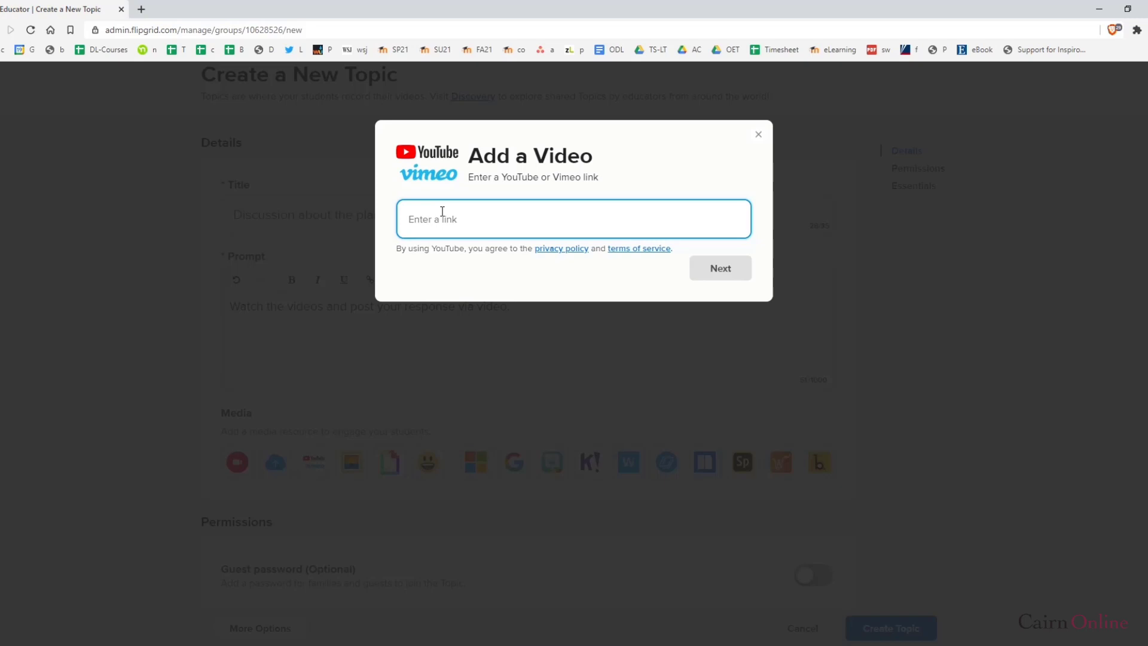
key("ctrl+v")
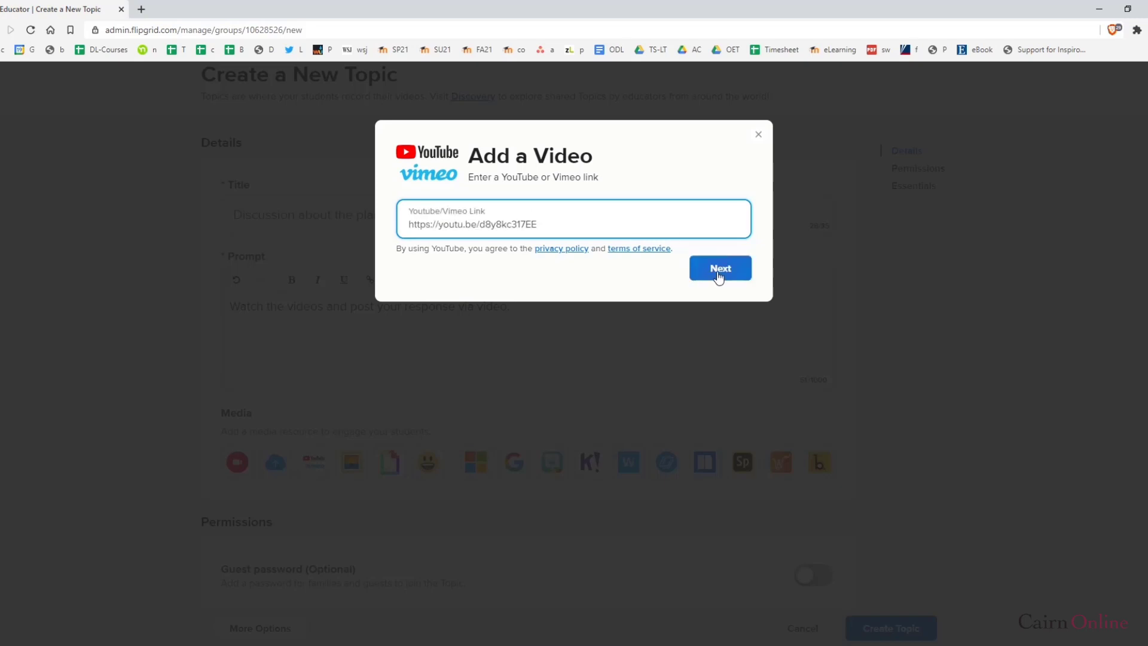
left_click(718, 276)
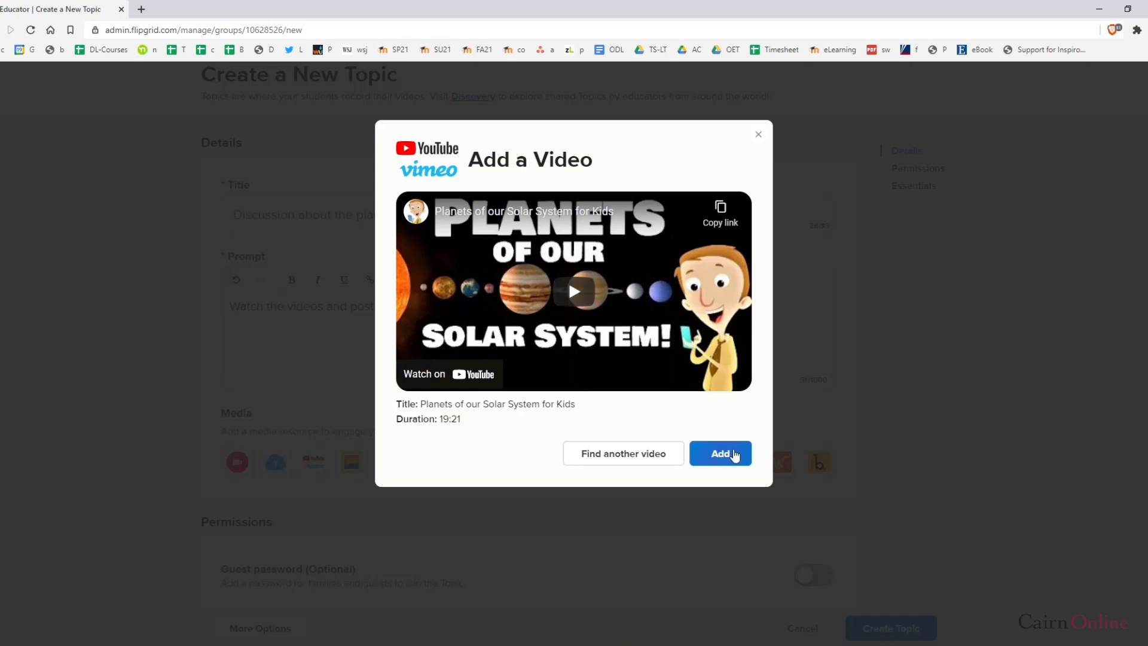
left_click(735, 455)
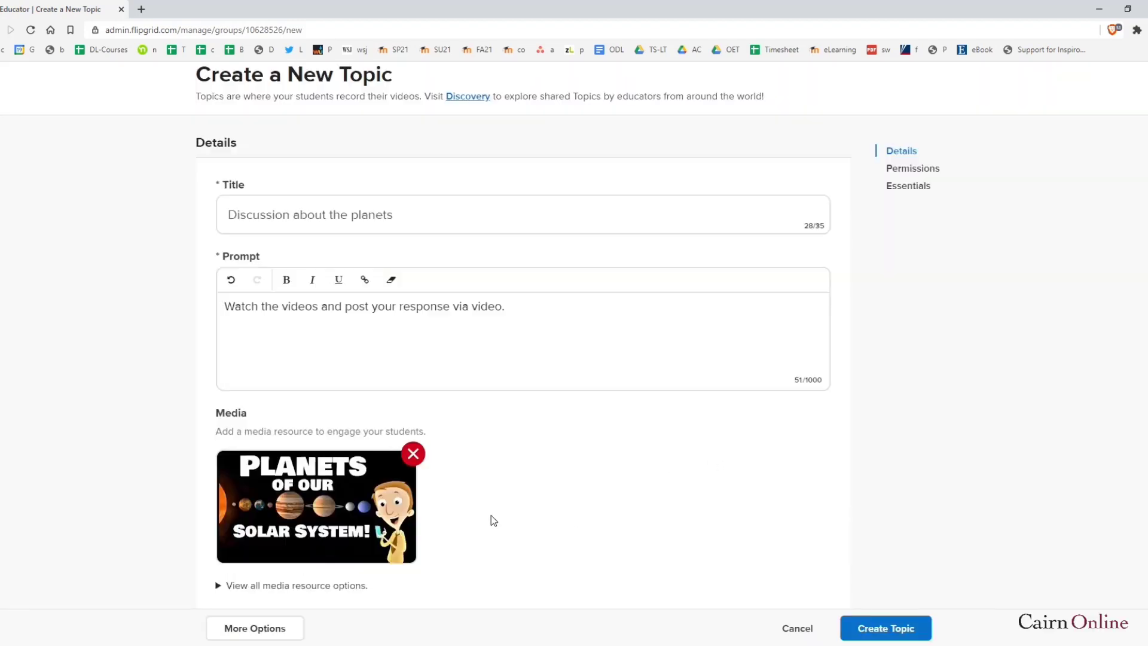
scroll(492, 519, "down", 2)
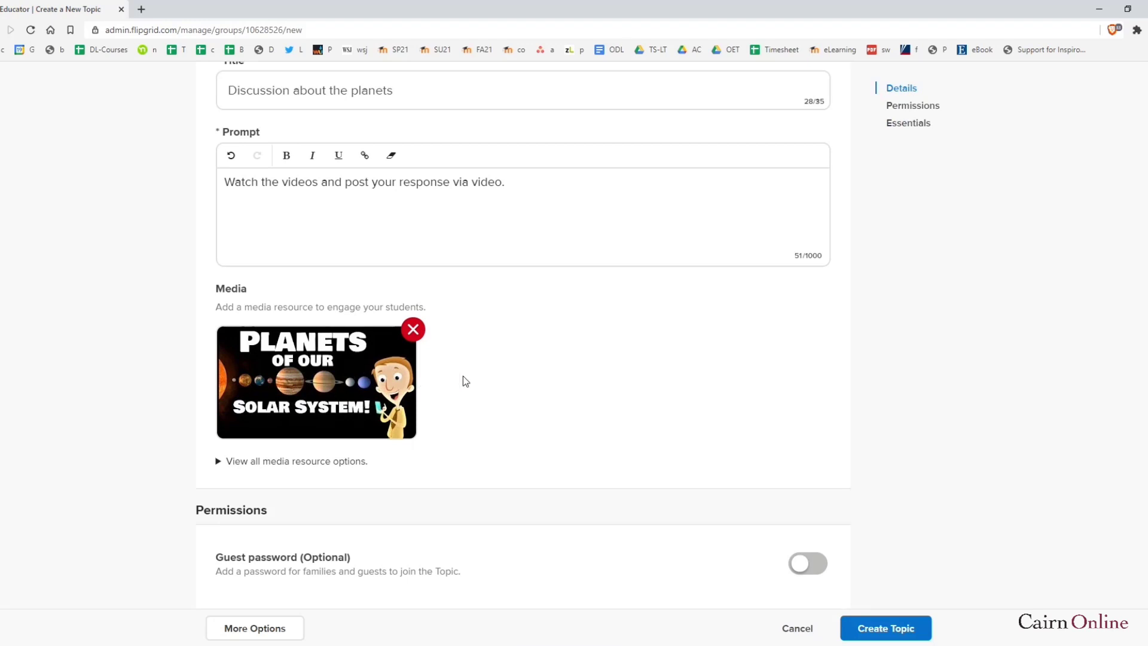
scroll(462, 375, "down", 2)
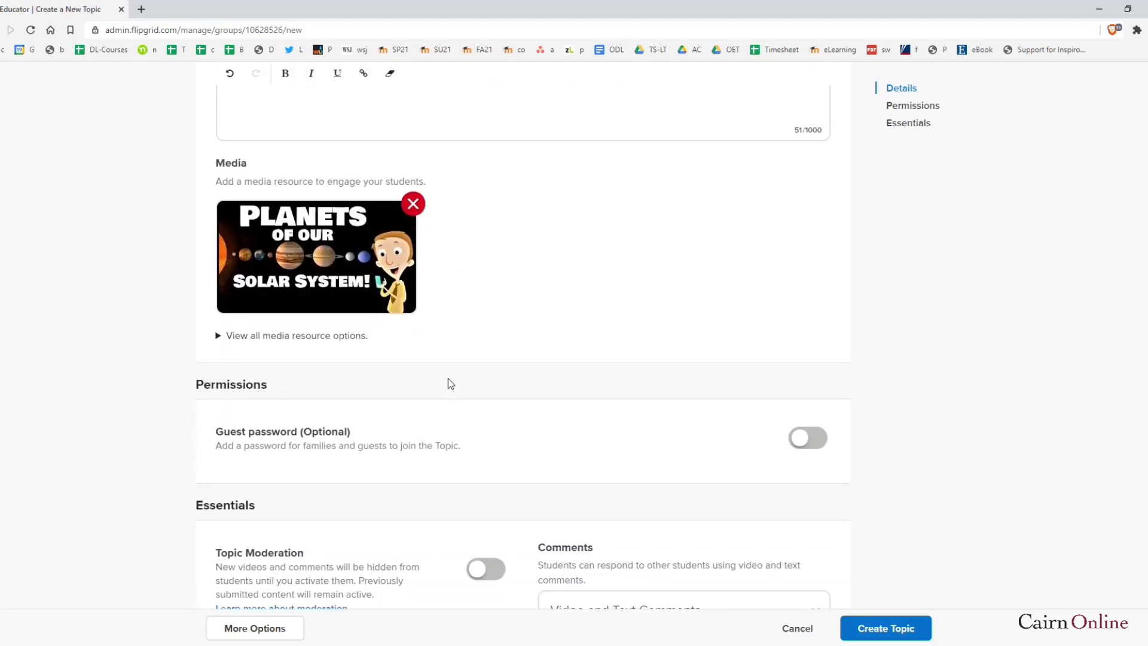
Expand all media resource options and try Record a Video, then close the Camera and Mic Help
left_click(218, 338)
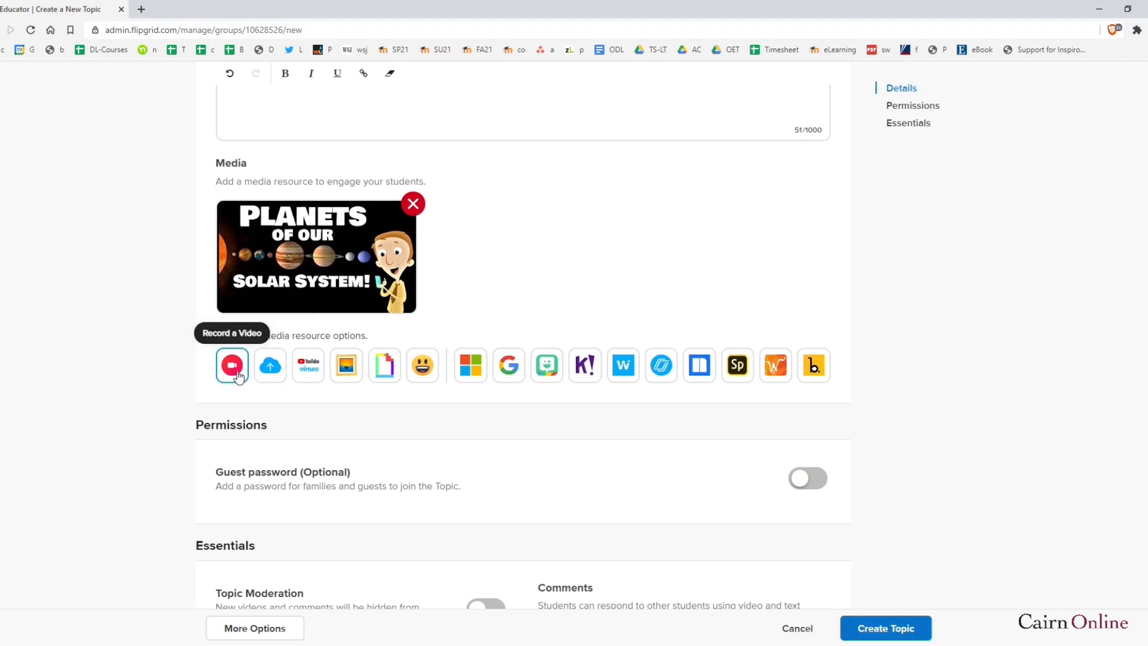
left_click(232, 369)
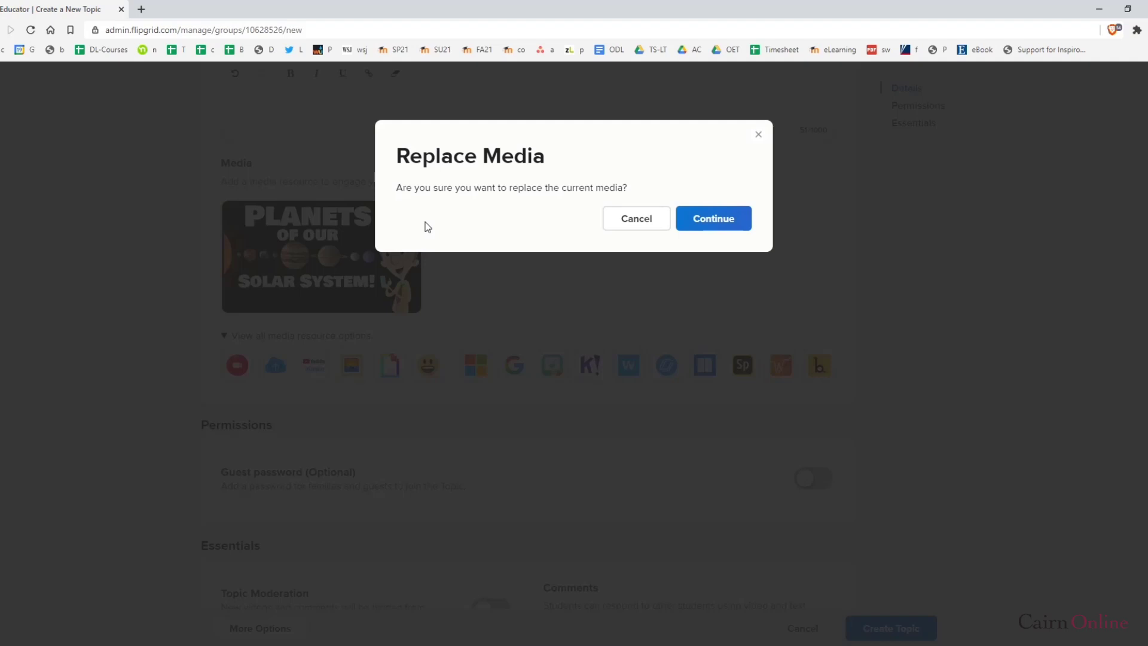
left_click(730, 225)
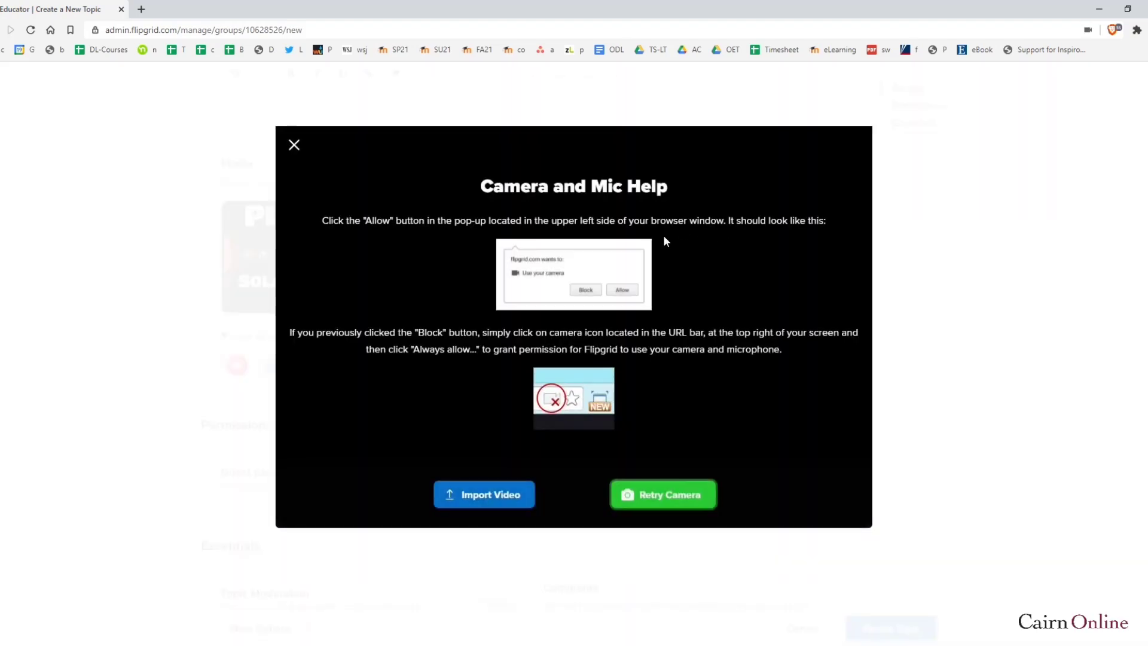
left_click(658, 500)
left_click(294, 146)
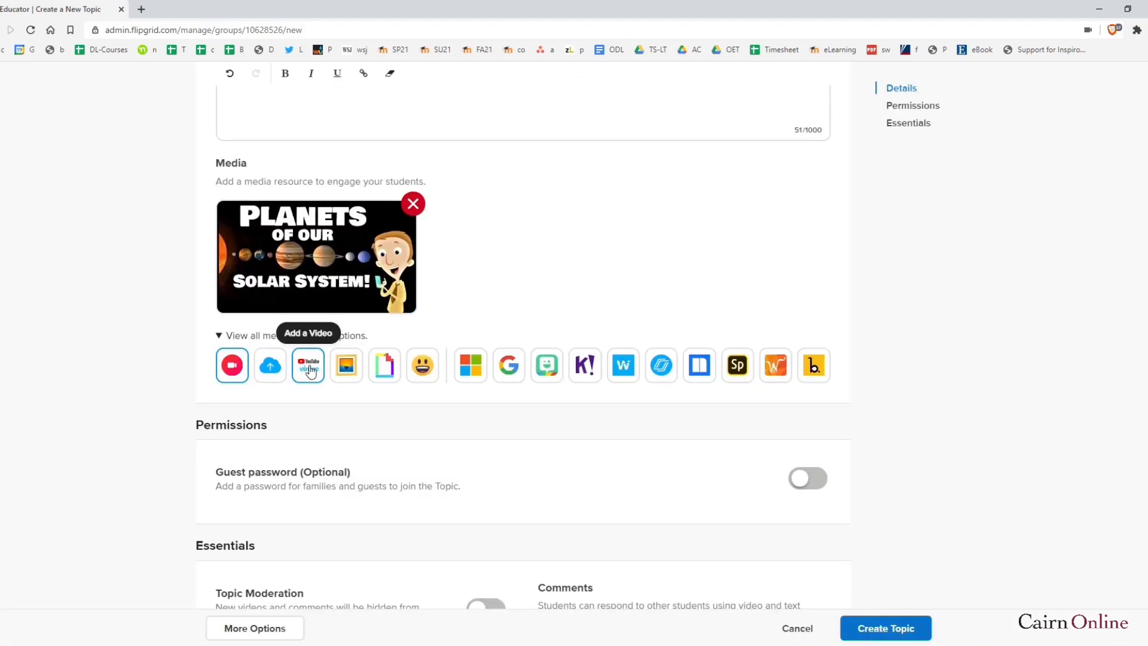
Try the YouTube/Vimeo option but dismiss Replace Media, keeping the planets video
left_click(314, 365)
left_click(943, 251)
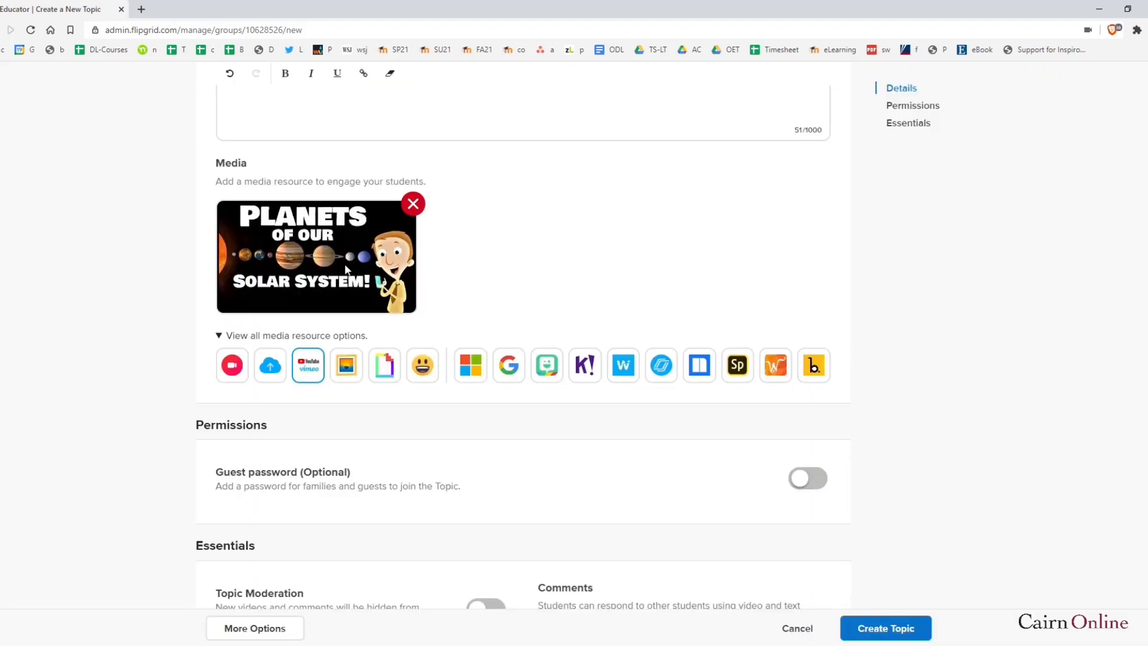
scroll(402, 412, "down", 2)
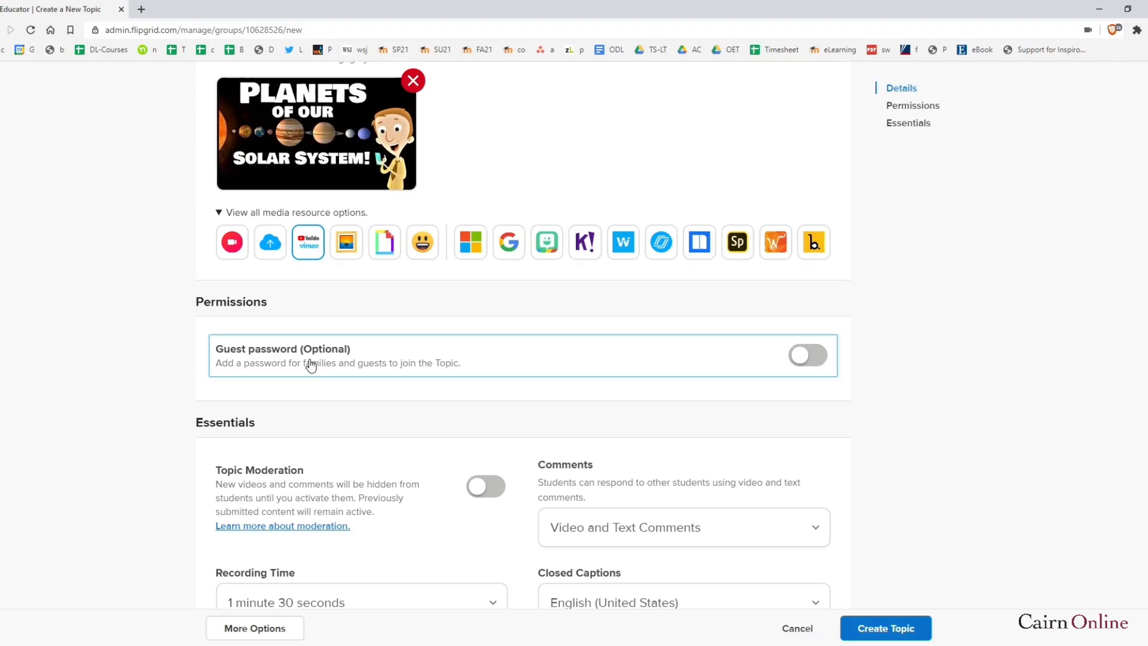
Turn on guest password protection and enter a guest password
left_click(814, 359)
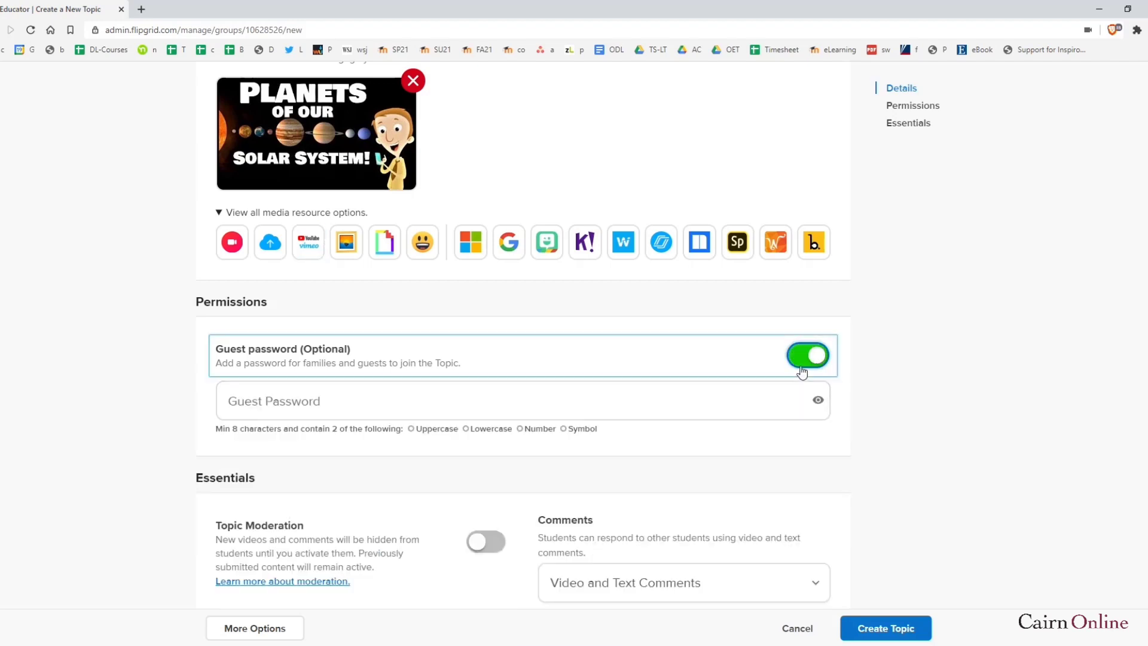
left_click(366, 400)
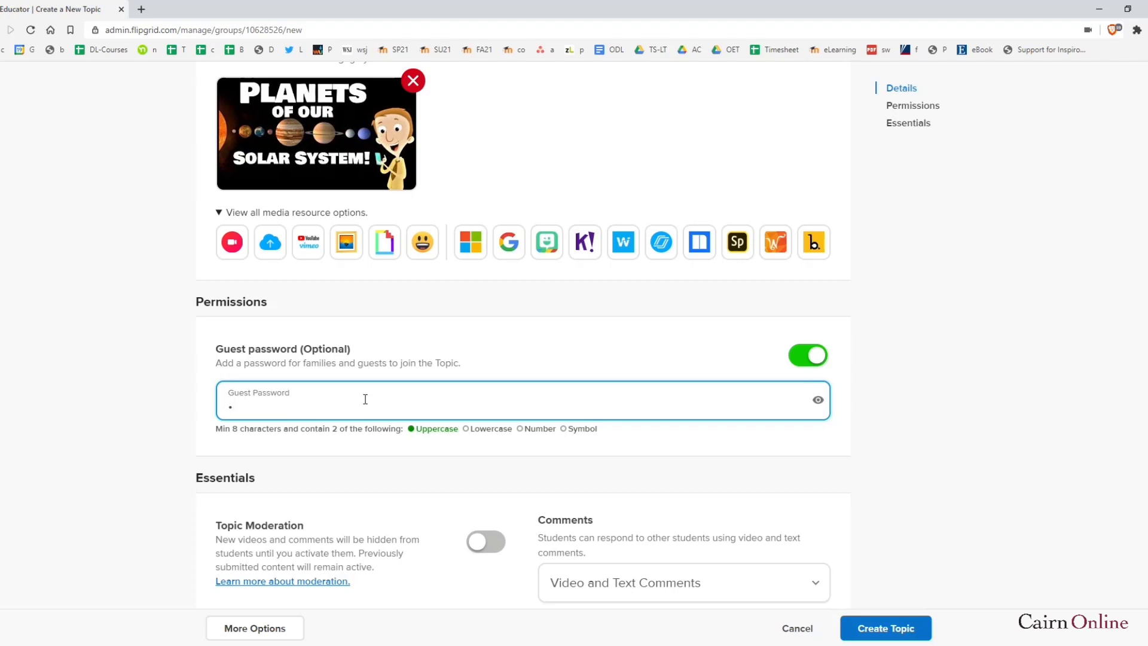
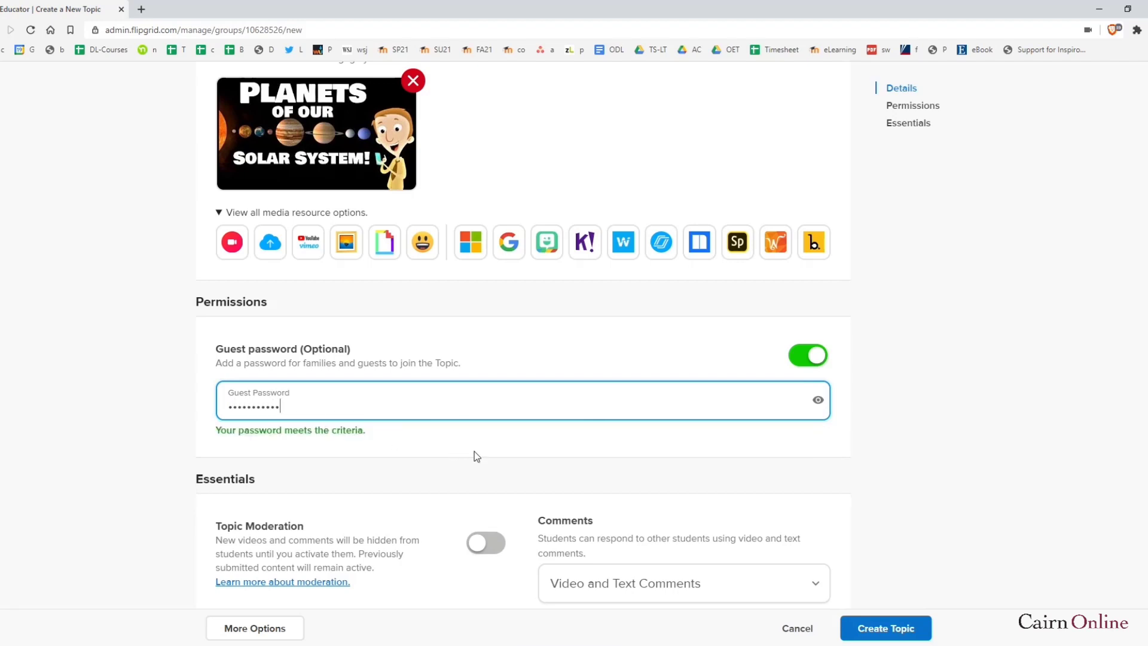
scroll(475, 451, "down", 2)
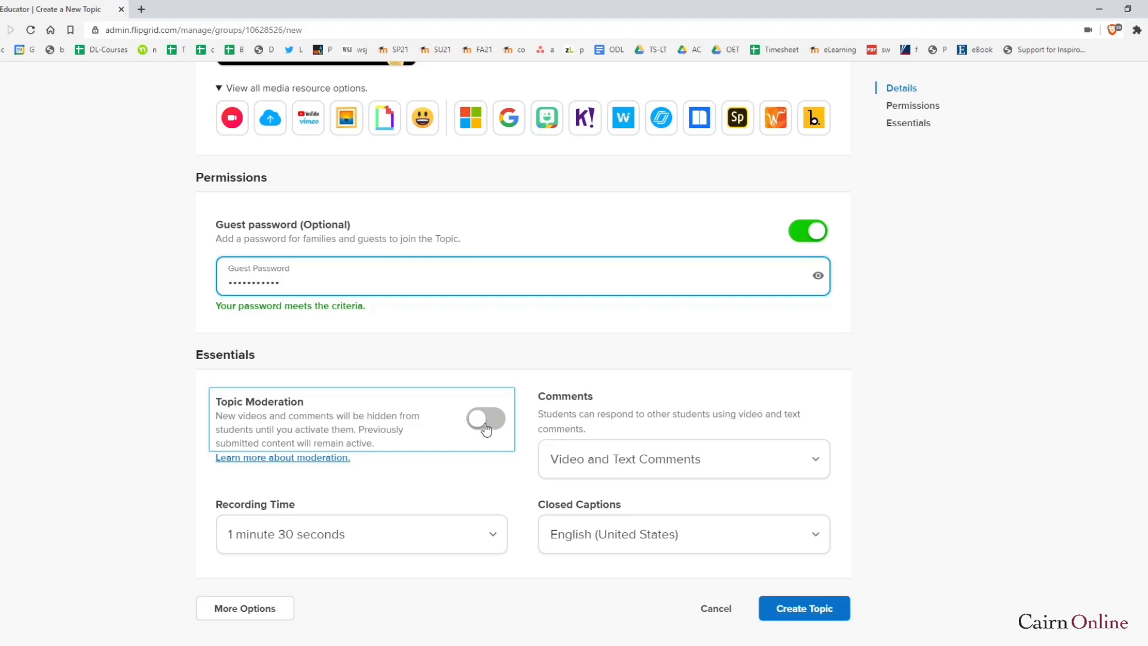
left_click_drag(653, 414, 712, 414)
scroll(382, 445, "down", 2)
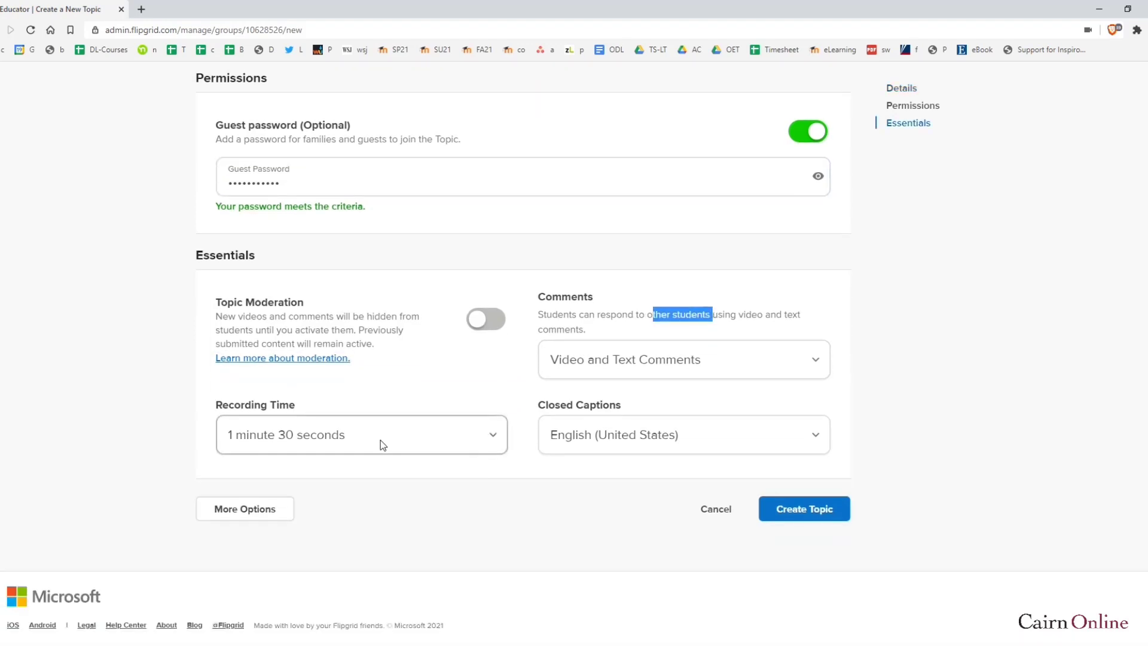
Check the recording time choices without changing them, then reveal More Options
left_click(334, 436)
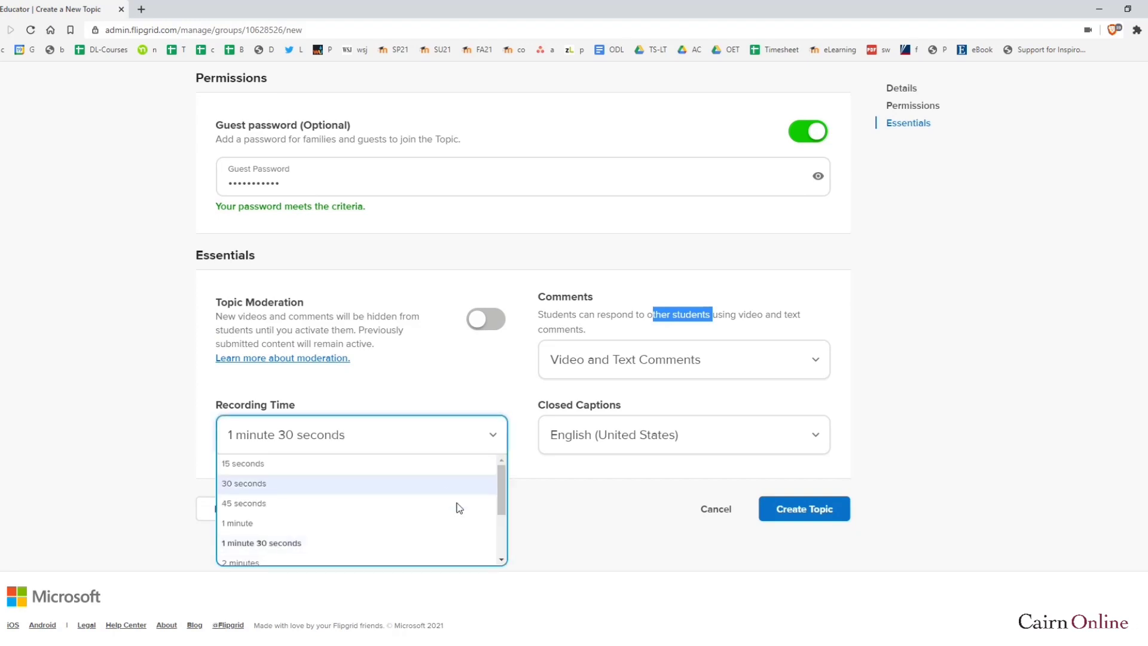
left_click_drag(499, 501, 501, 562)
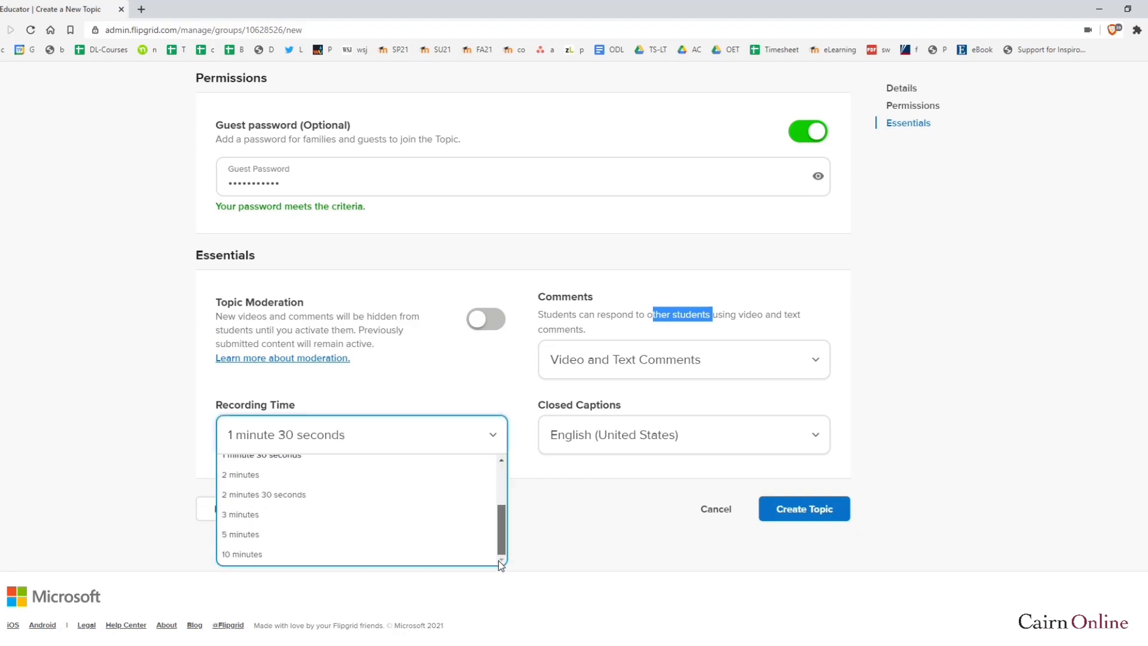
left_click(601, 556)
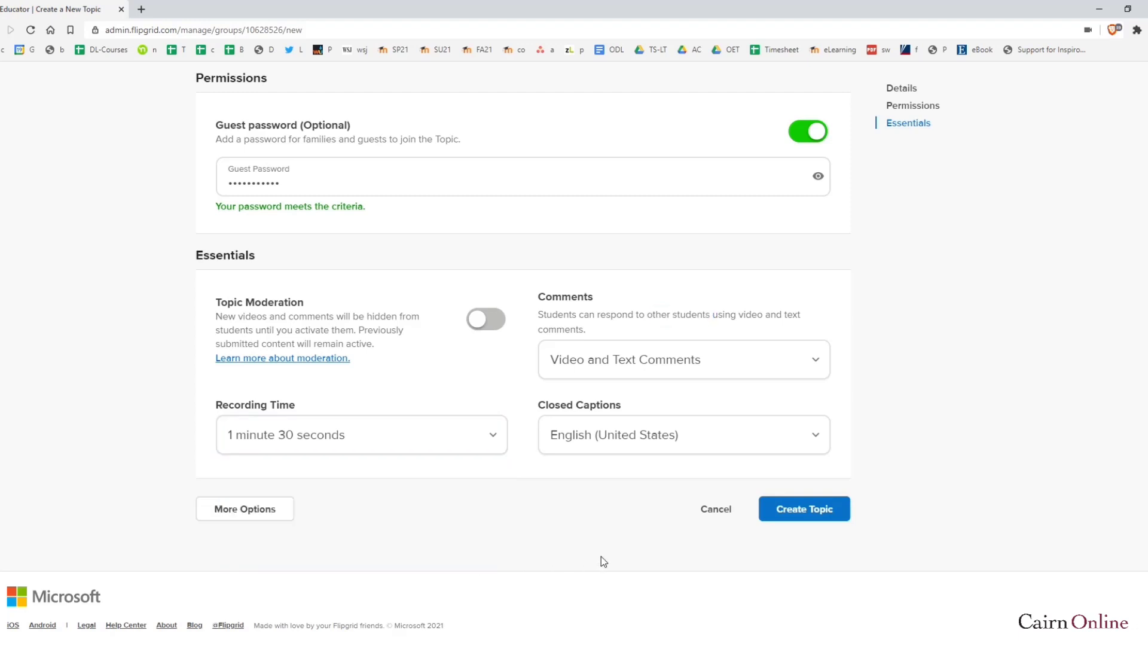
left_click(275, 513)
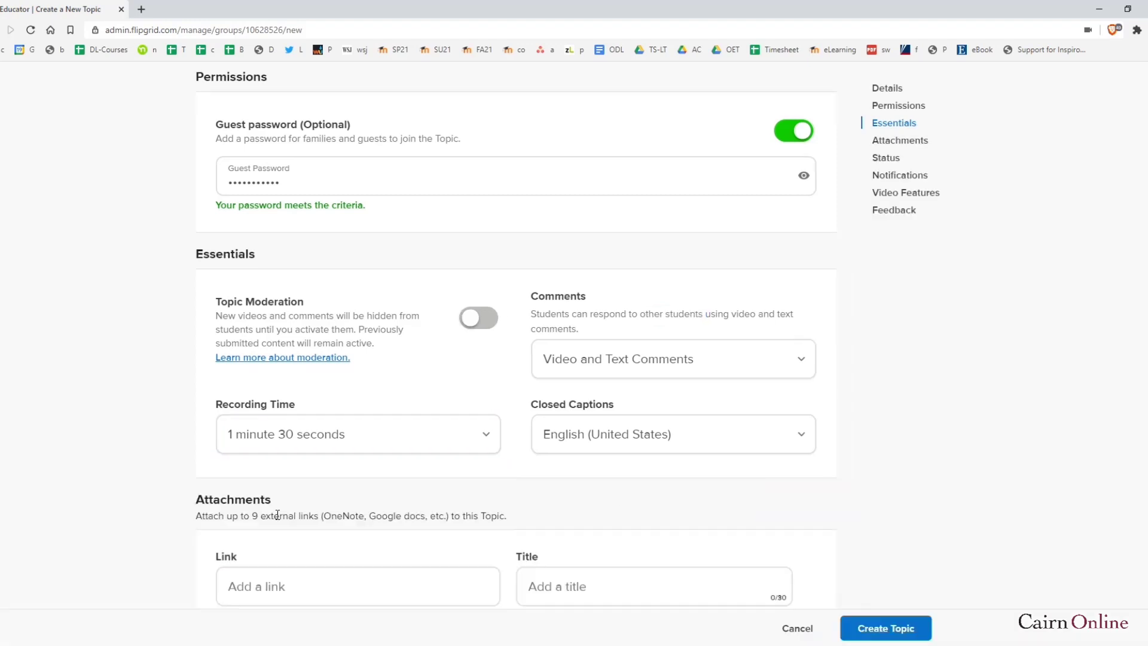
Attach the pasted NASA solar system URL titled 'Link to Solar System from Nasa', adding another attachment row
scroll(482, 476, "down", 2)
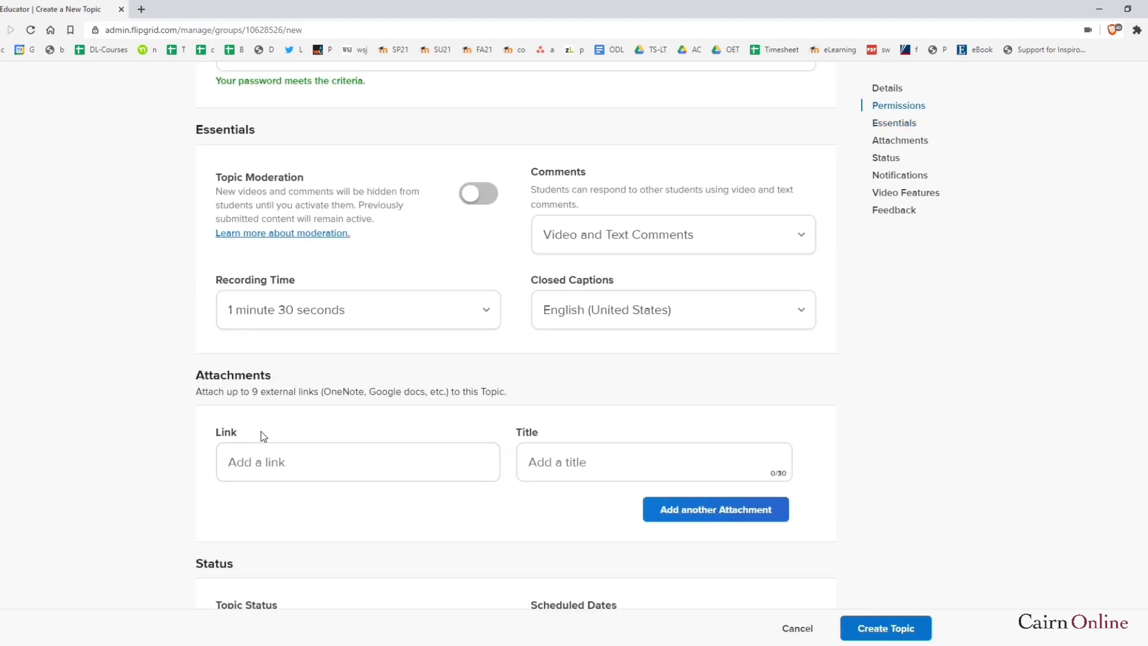
left_click(297, 462)
left_click(311, 461)
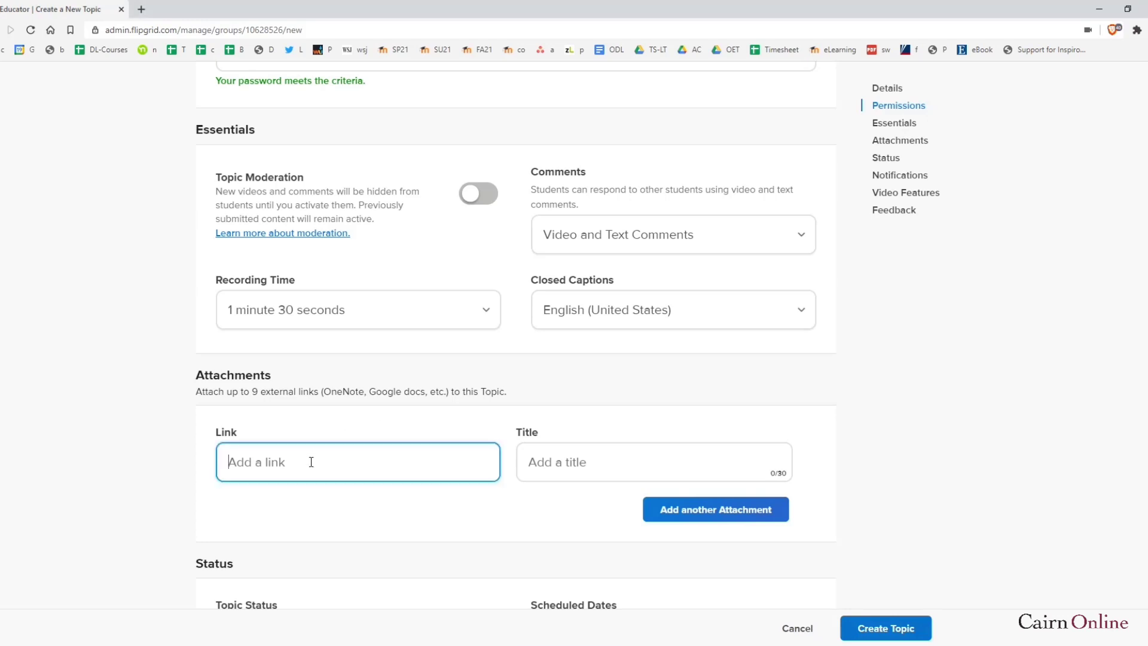
type("https://solarsystem.nasa.gov/planets/in-depth/")
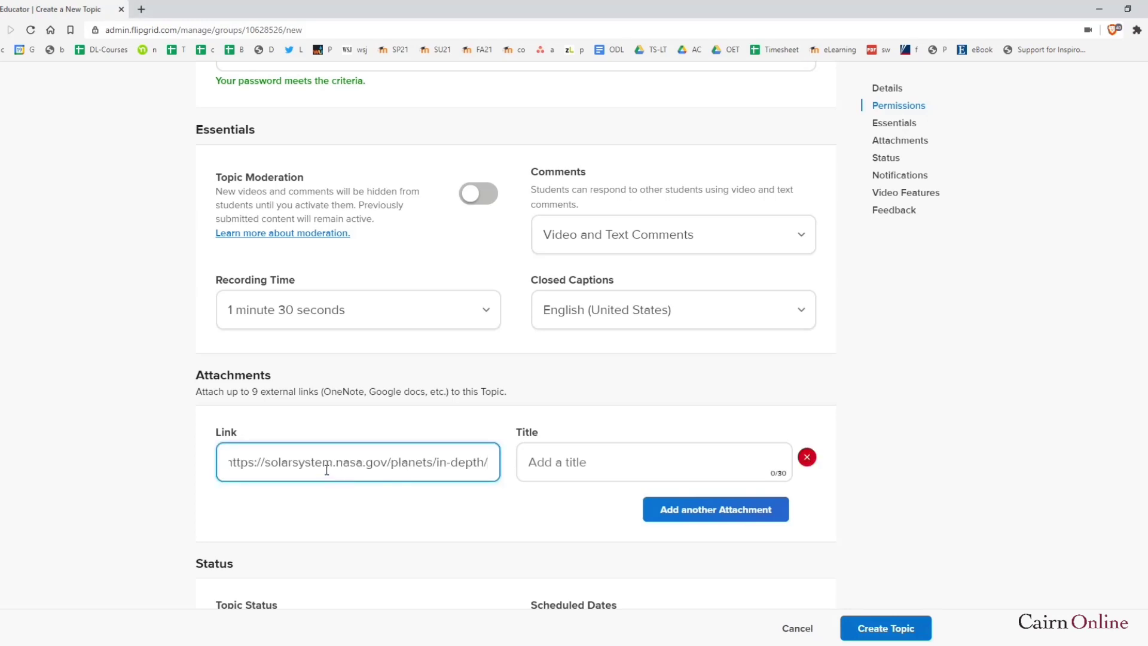
left_click(574, 465)
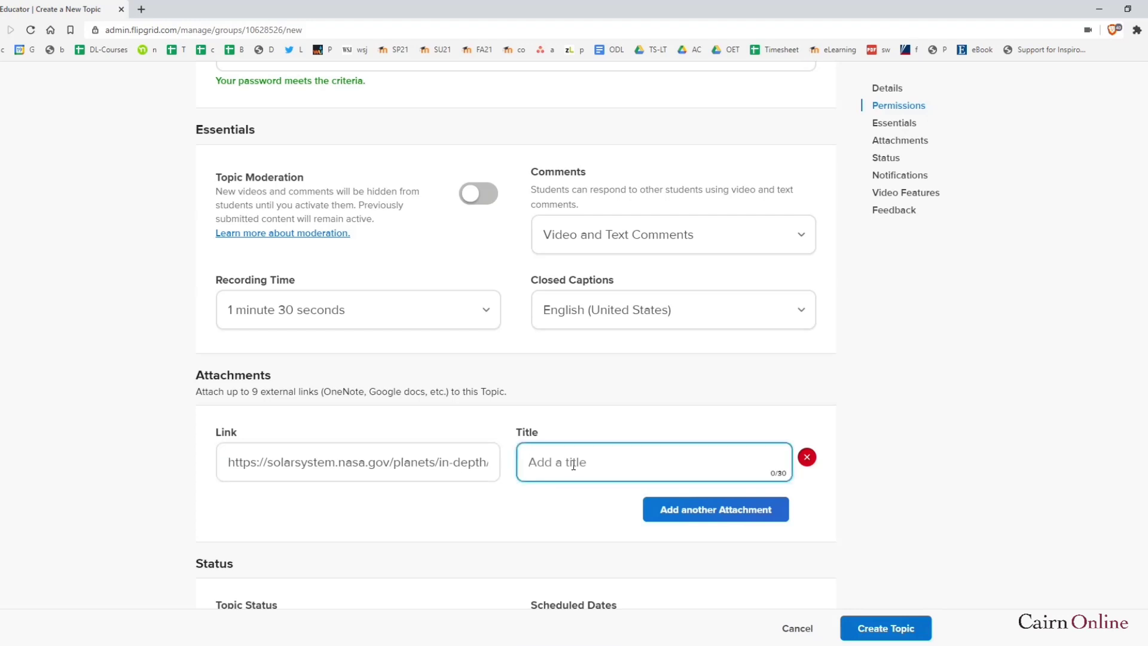
type("Link to Solar System from Nasa")
left_click(711, 509)
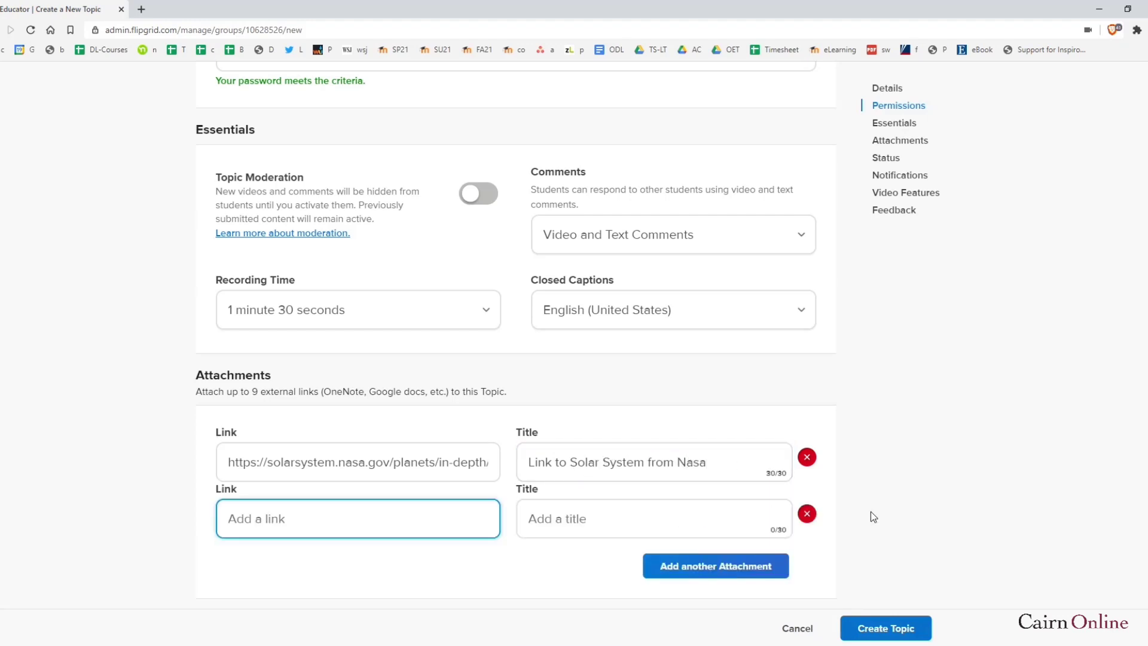
scroll(891, 509, "down", 1)
scroll(901, 503, "down", 1)
scroll(311, 479, "down", 1)
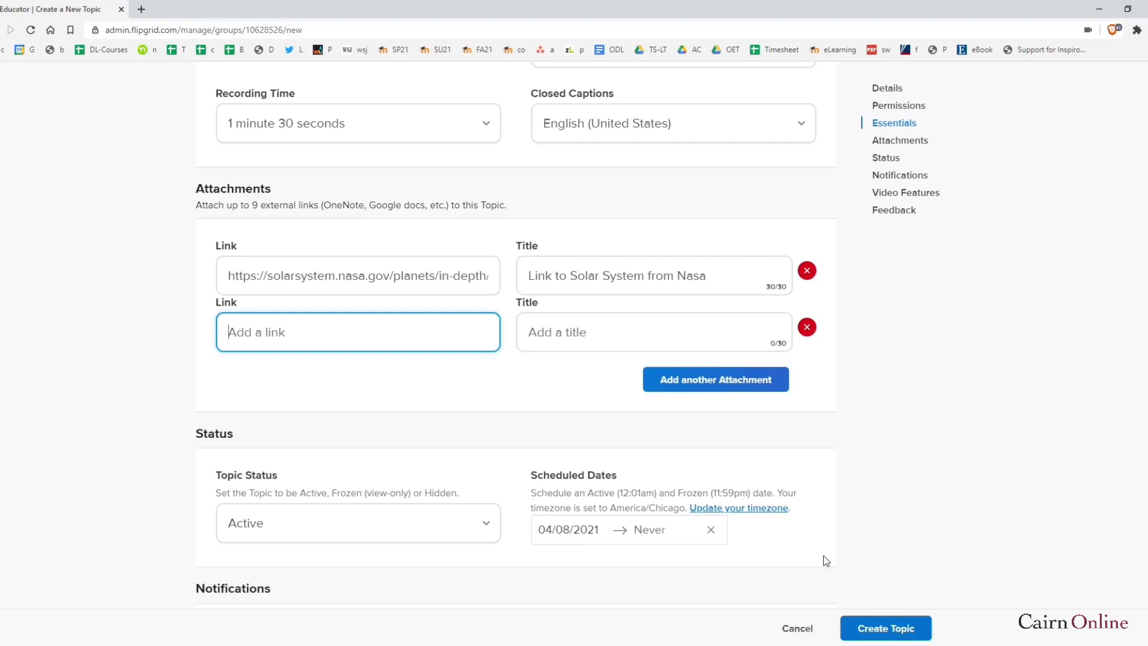
Switch on the Topic Followers email notifications and the Likes video feature
scroll(851, 565, "down", 2)
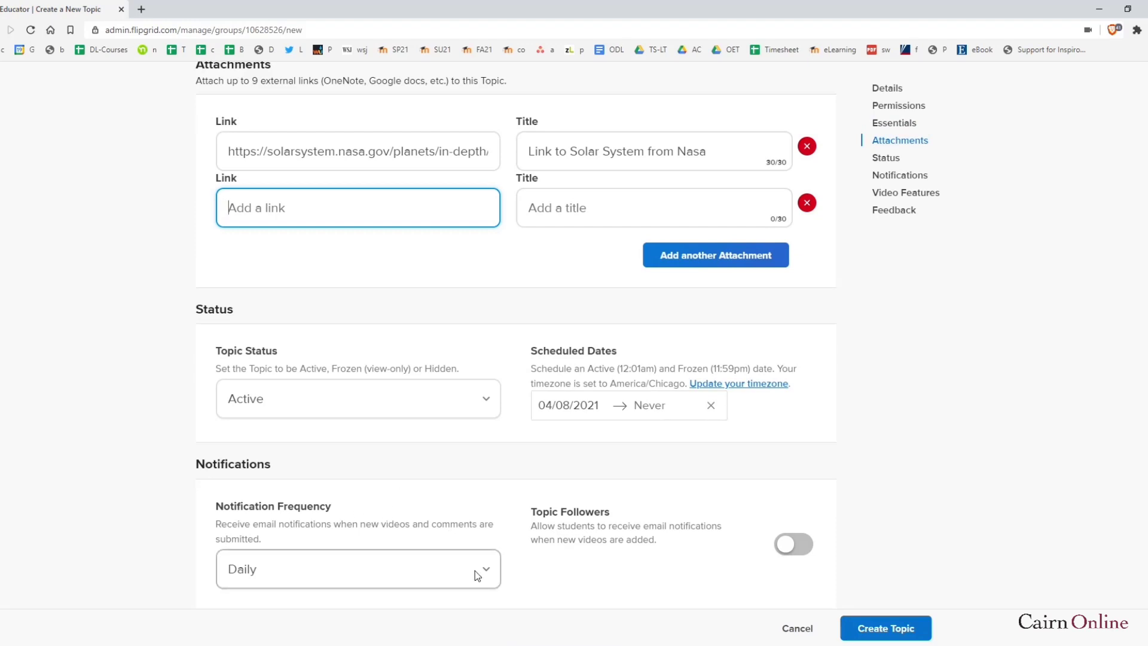
left_click(797, 550)
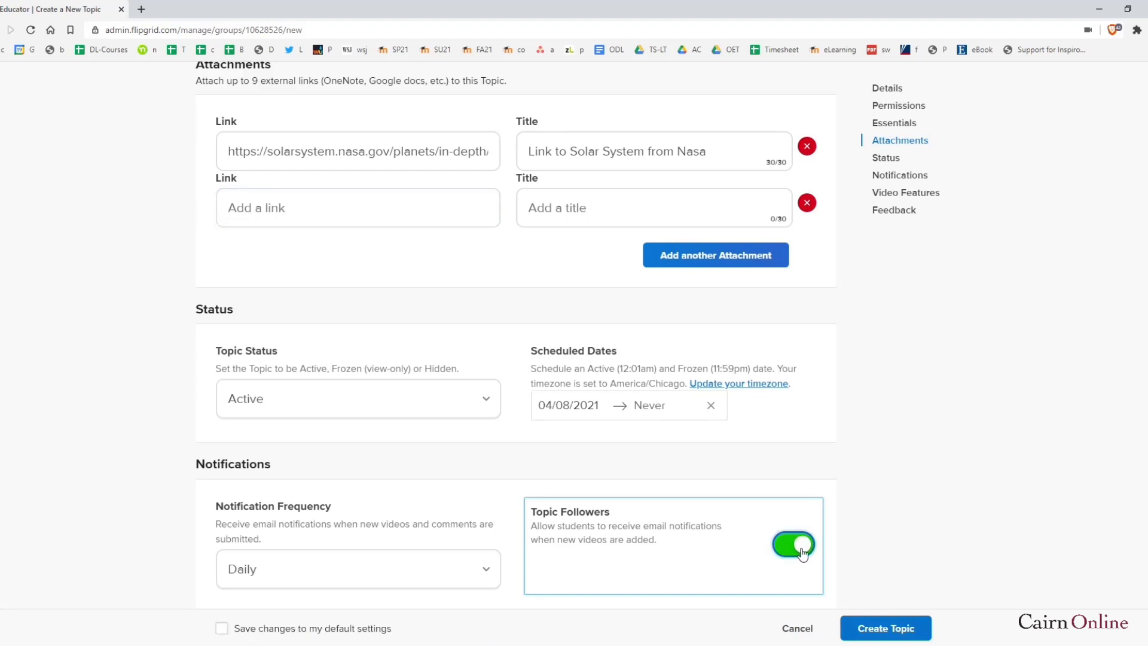
scroll(944, 519, "down", 2)
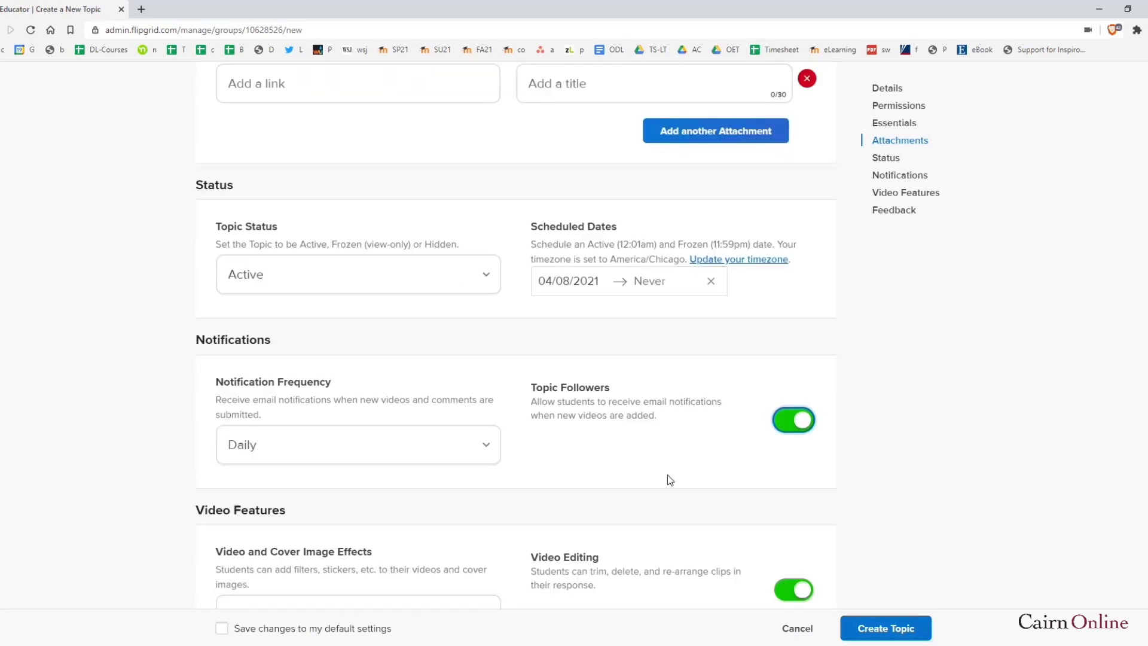
scroll(669, 480, "down", 2)
scroll(507, 492, "down", 2)
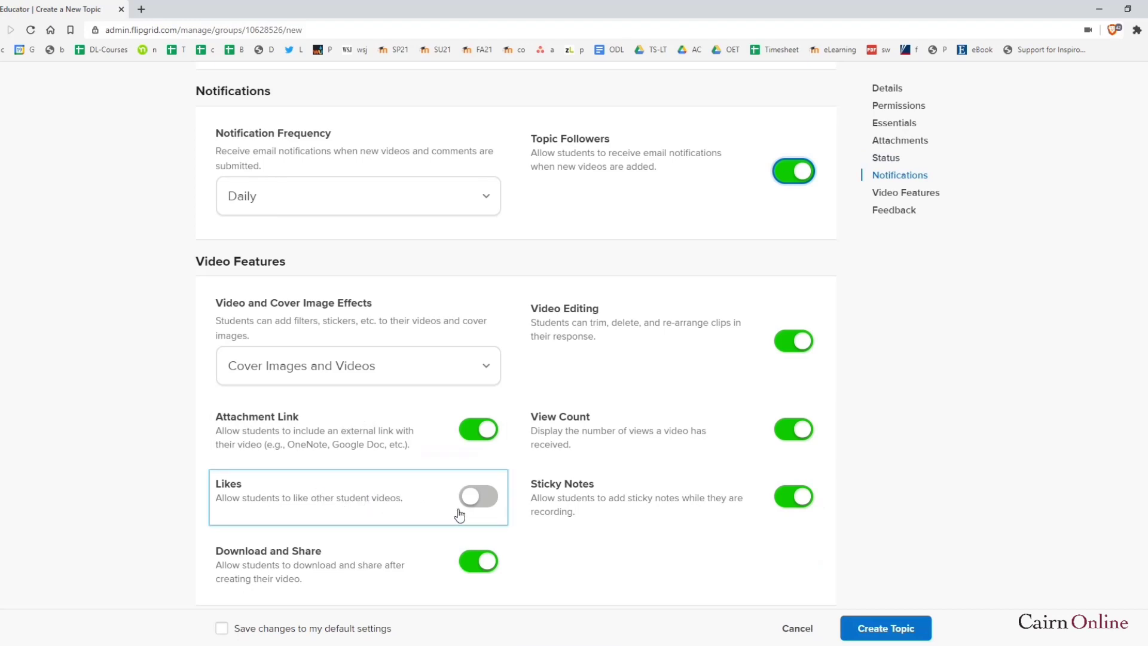
left_click(481, 497)
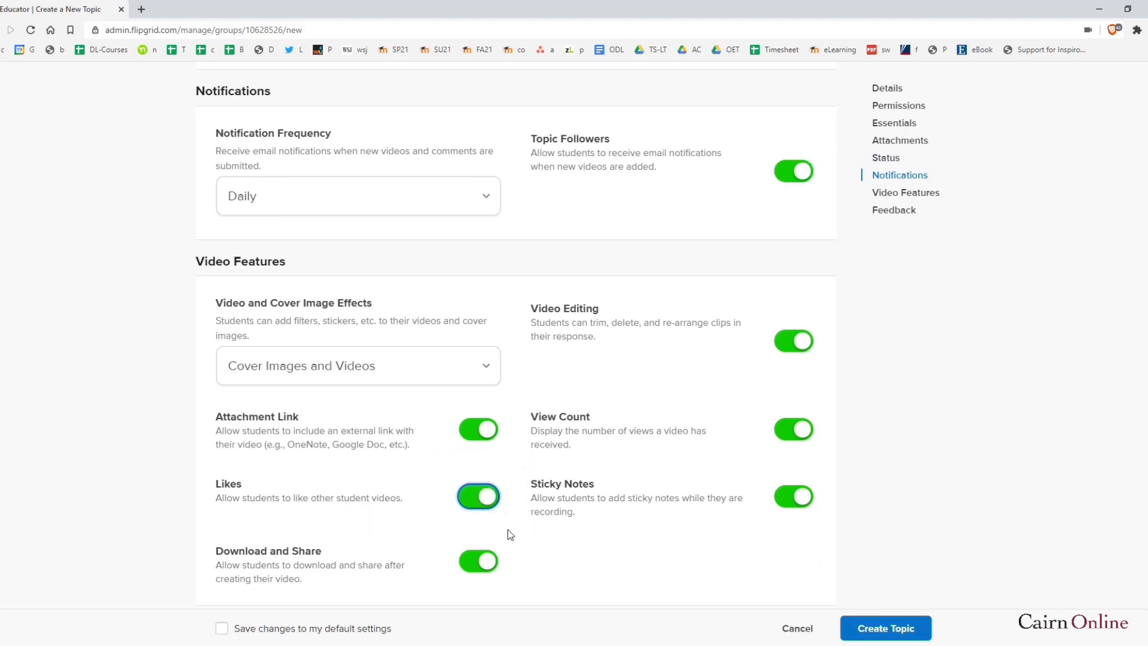
scroll(494, 525, "down", 3)
scroll(358, 418, "down", 1)
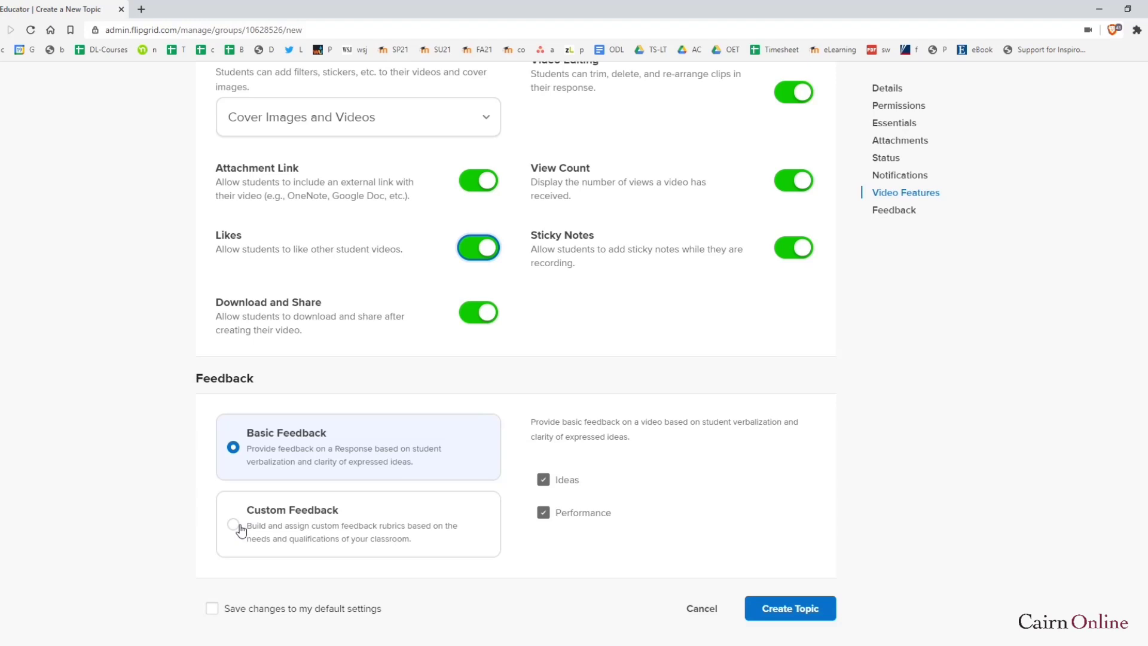
Create the 'Discussion about the planets' topic with Create Topic at the bottom of the form
scroll(405, 537, "down", 2)
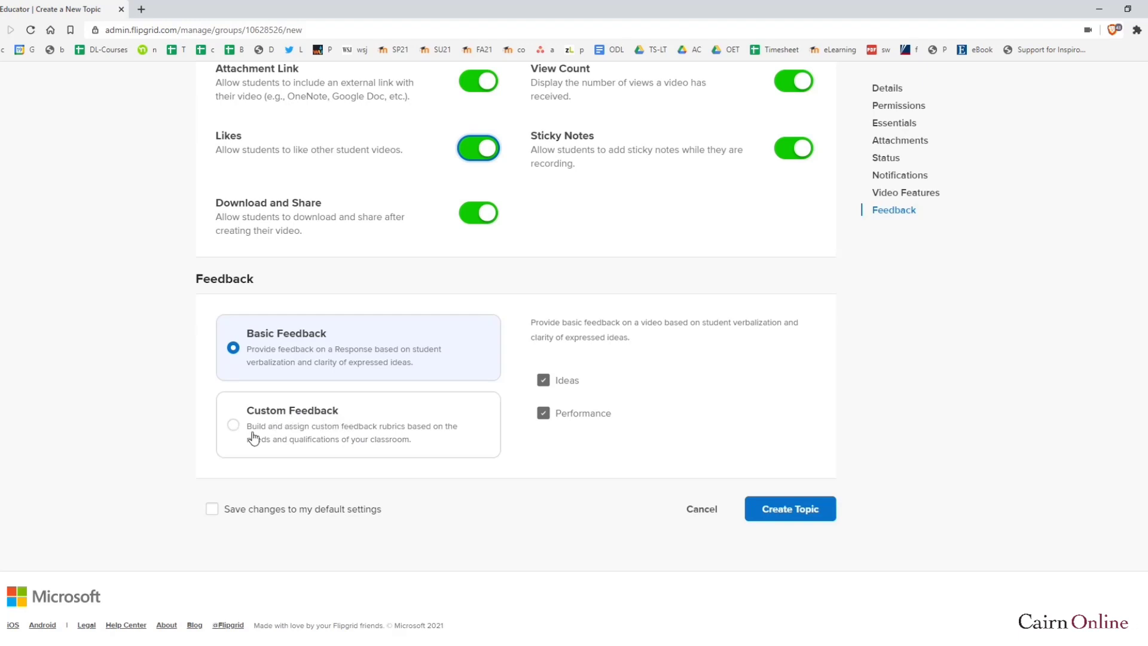
left_click(790, 513)
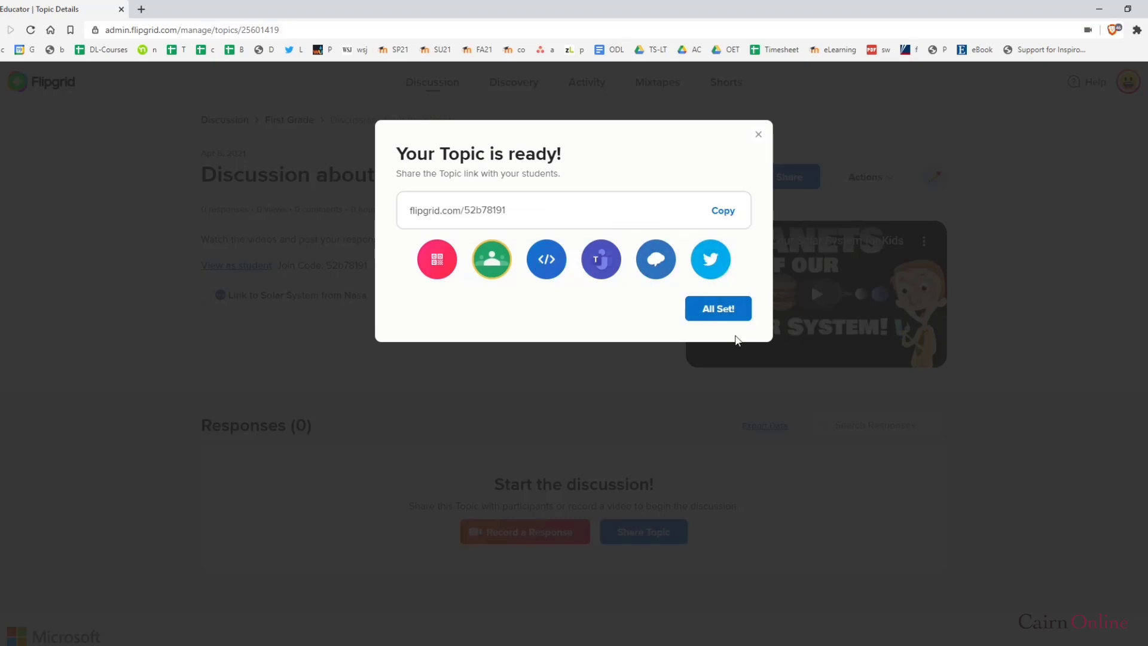
Choose All Set! on the topic-ready message, then briefly select the join code and prompt sentence
left_click(720, 311)
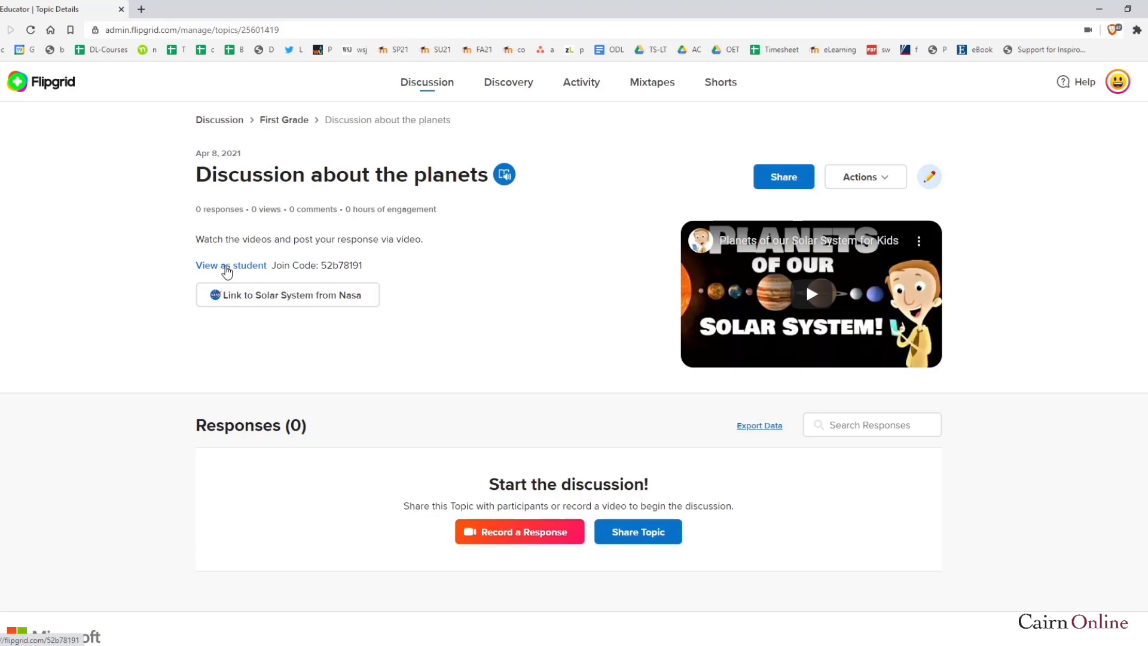
double_click(345, 265)
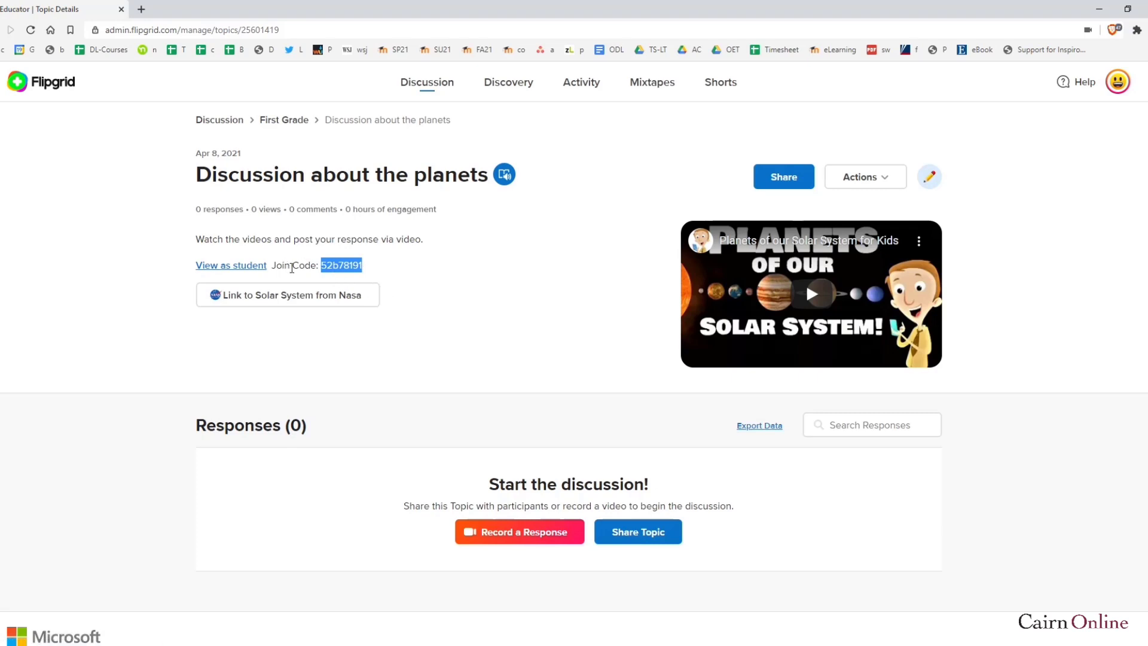
left_click(406, 278)
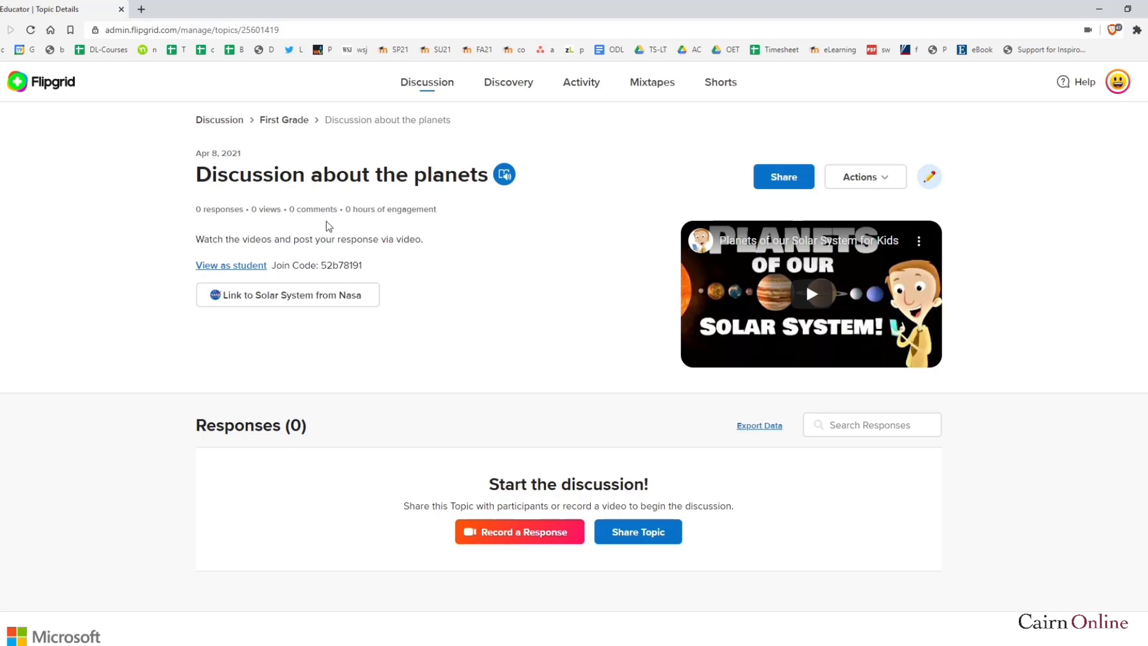
left_click_drag(422, 239, 197, 239)
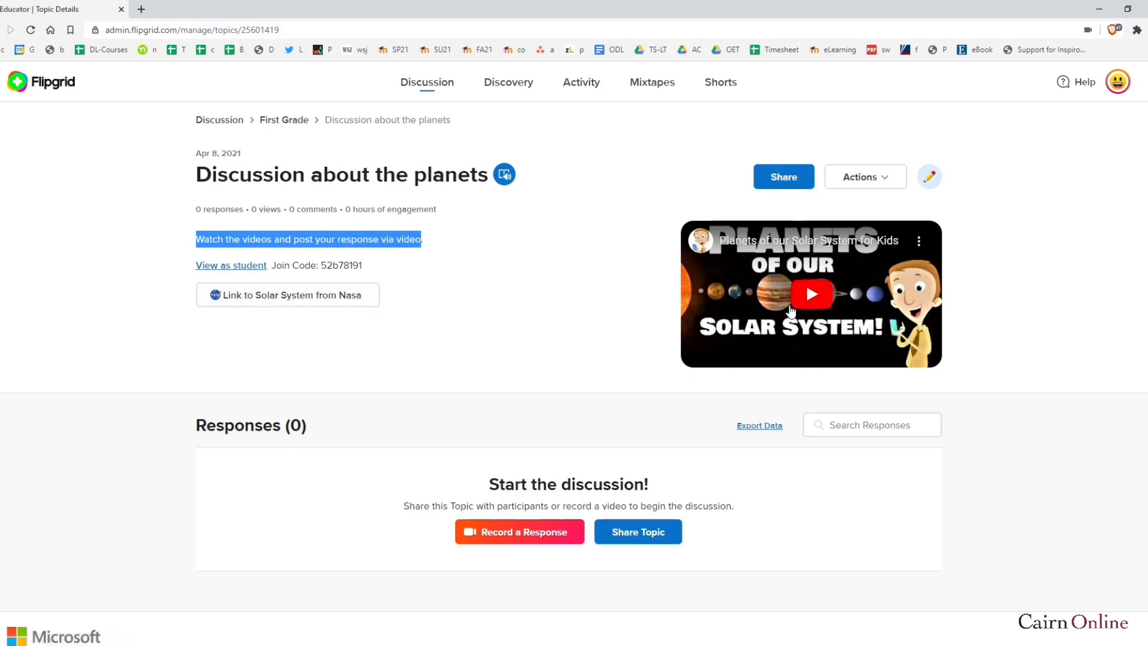
left_click(605, 321)
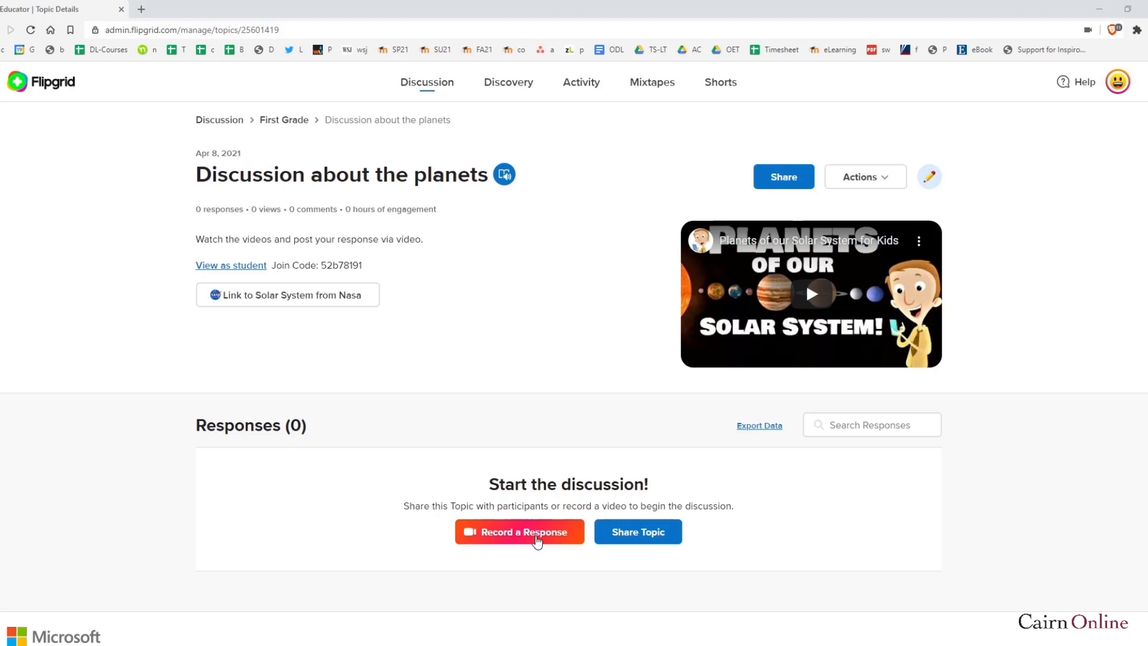
Try Record a Response and Retry Camera, then go back to the Create a New Topic form
left_click(536, 540)
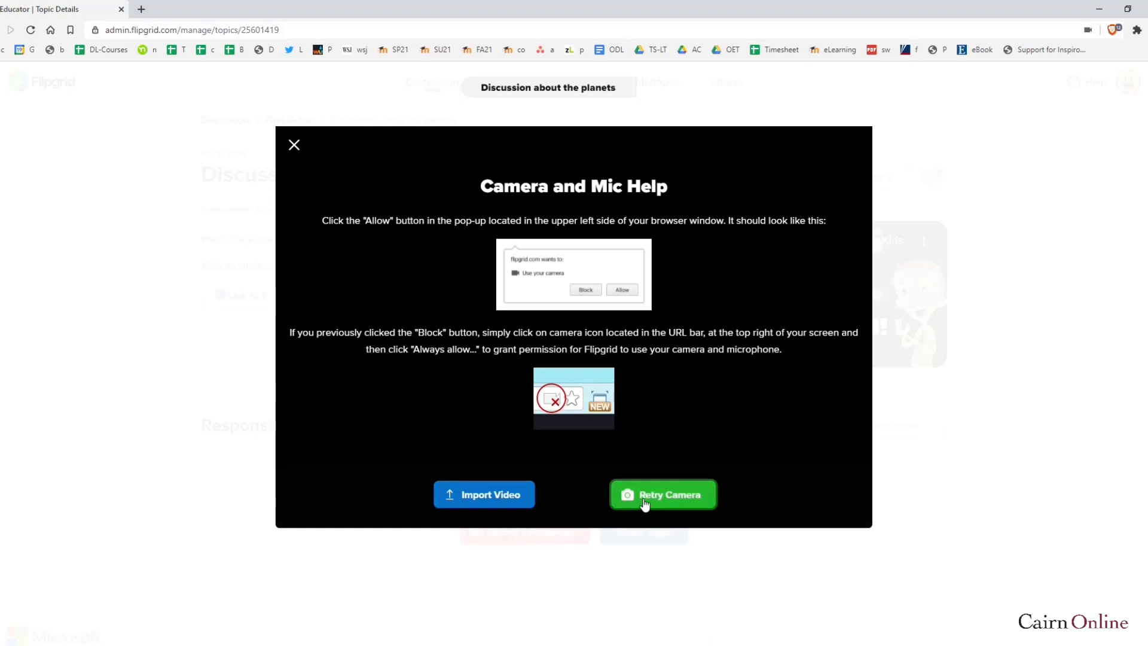
left_click(664, 501)
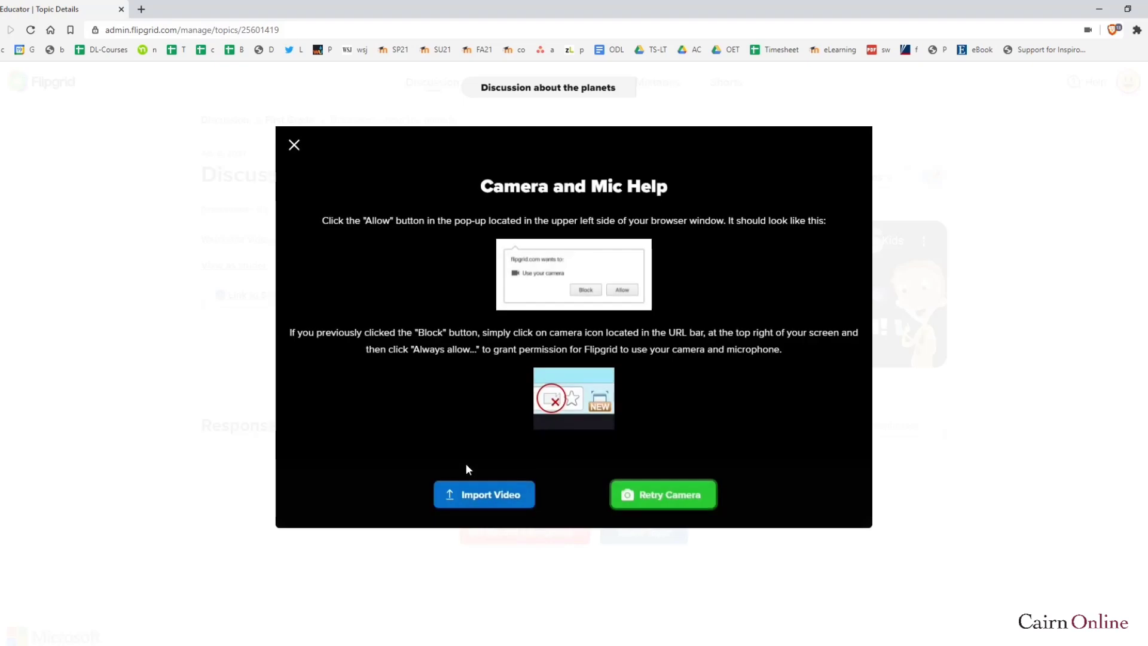
left_click(1, 33)
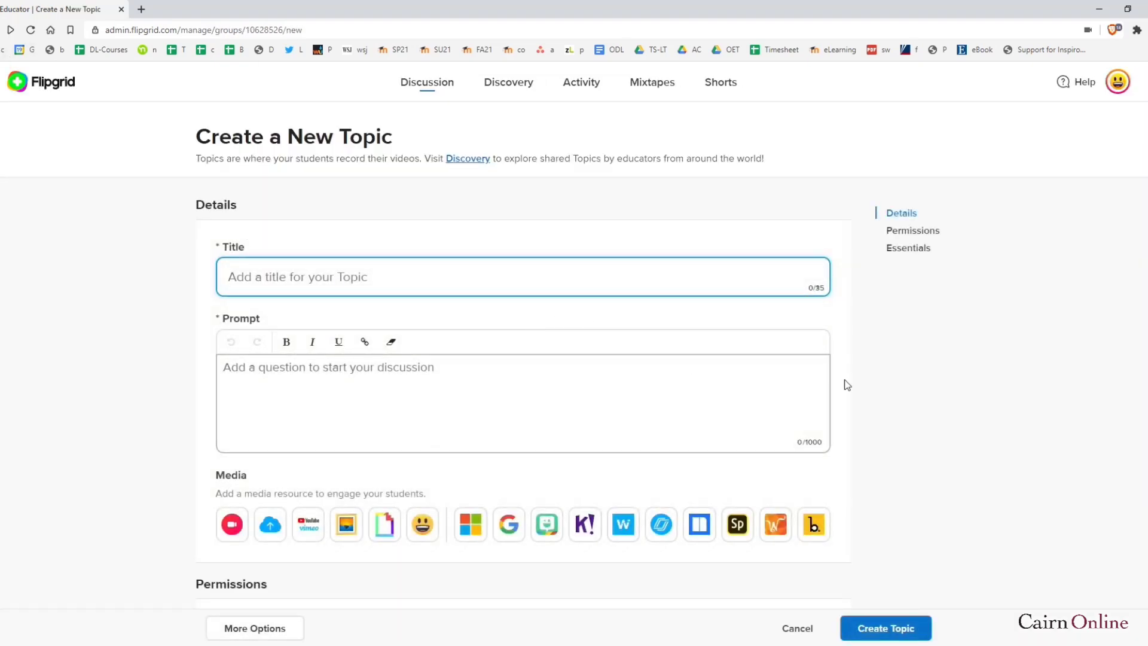
Go through Discussion to Cairn SoE Test Course's Bloom's Taxonomy topic and open its 0:40 response
left_click(855, 330)
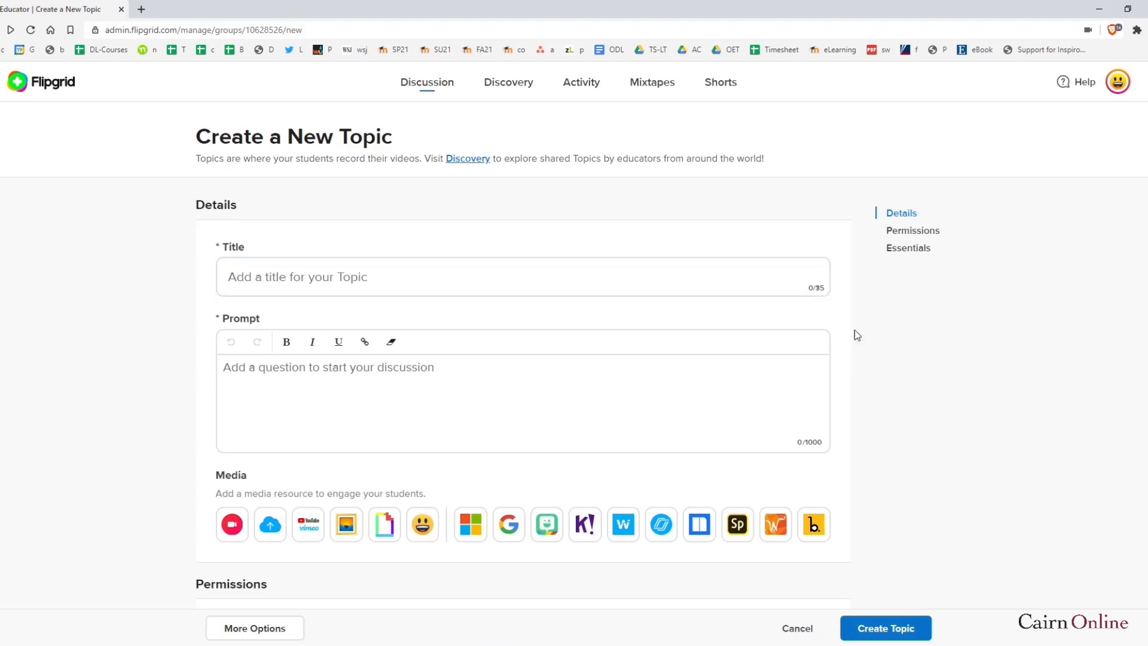
left_click(429, 83)
left_click(384, 392)
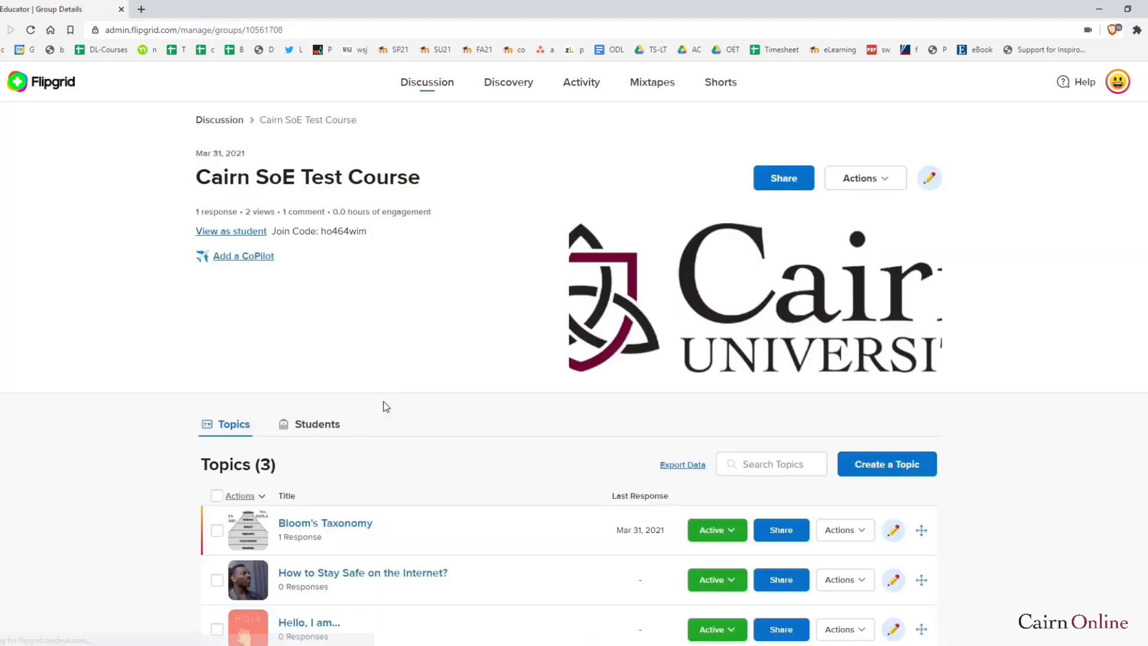
scroll(411, 426, "down", 2)
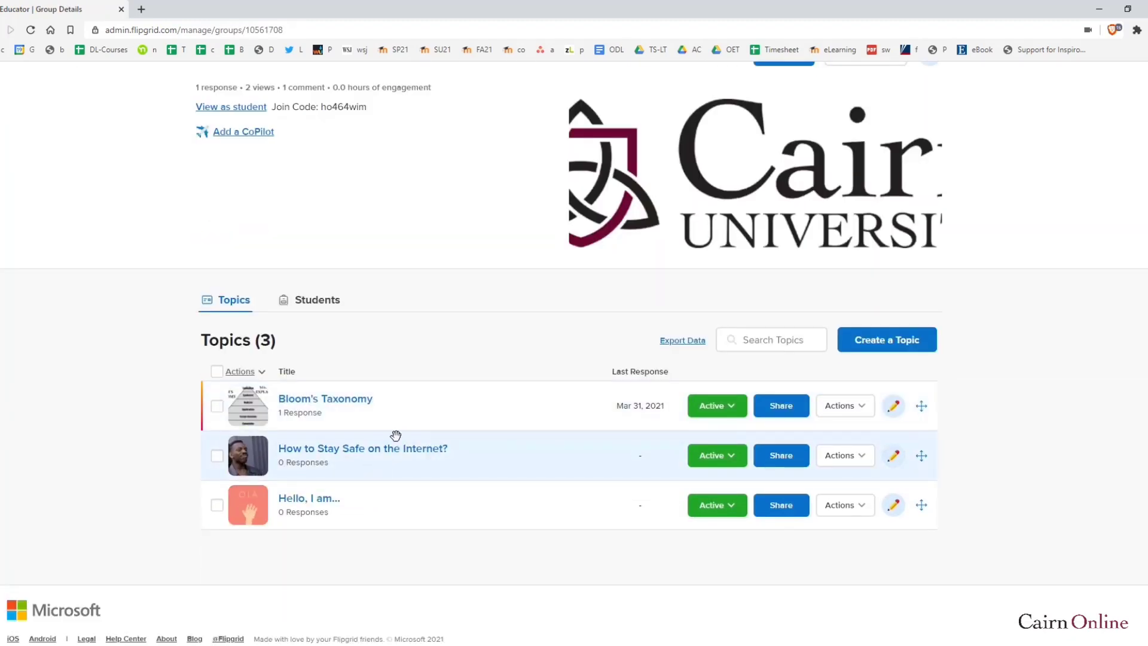
left_click(329, 400)
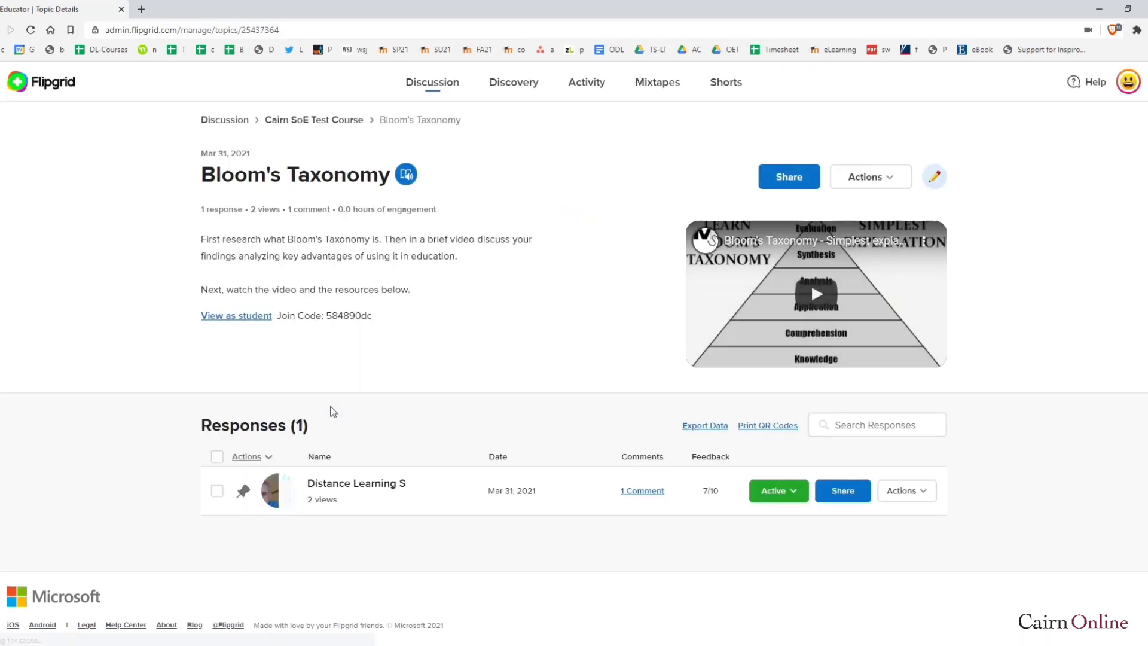
left_click(359, 488)
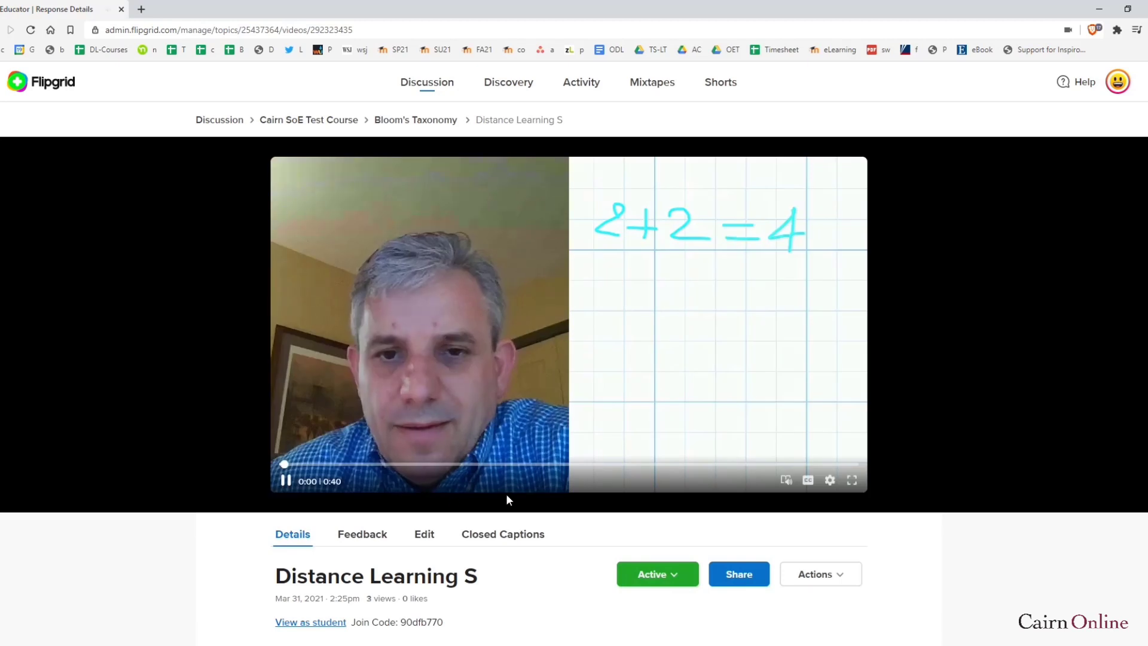
scroll(648, 366, "down", 2)
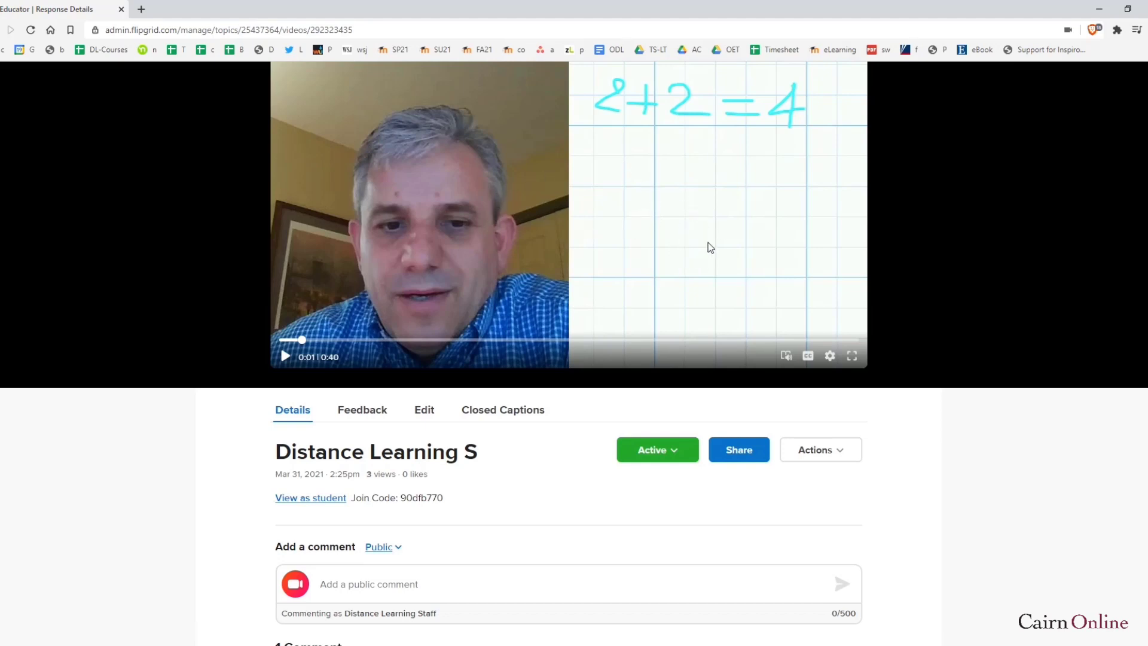
scroll(702, 260, "up", 2)
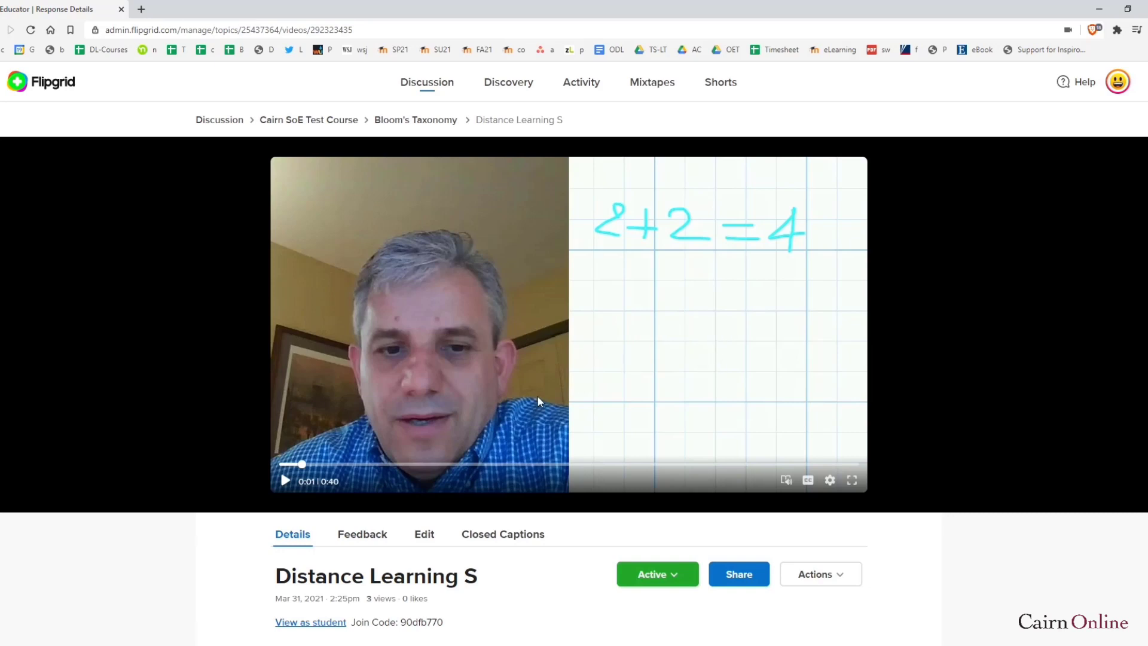
scroll(478, 479, "down", 3)
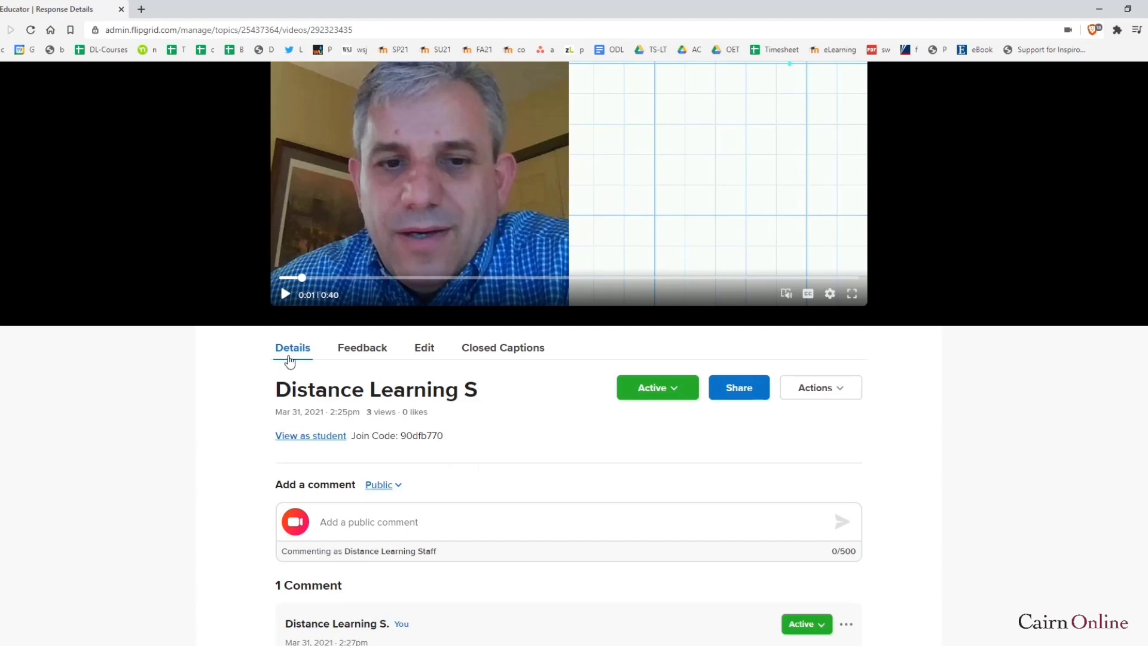
Post the public comment 'Great job' on the response, then view its Feedback tab scores
left_click(294, 351)
scroll(364, 519, "down", 3)
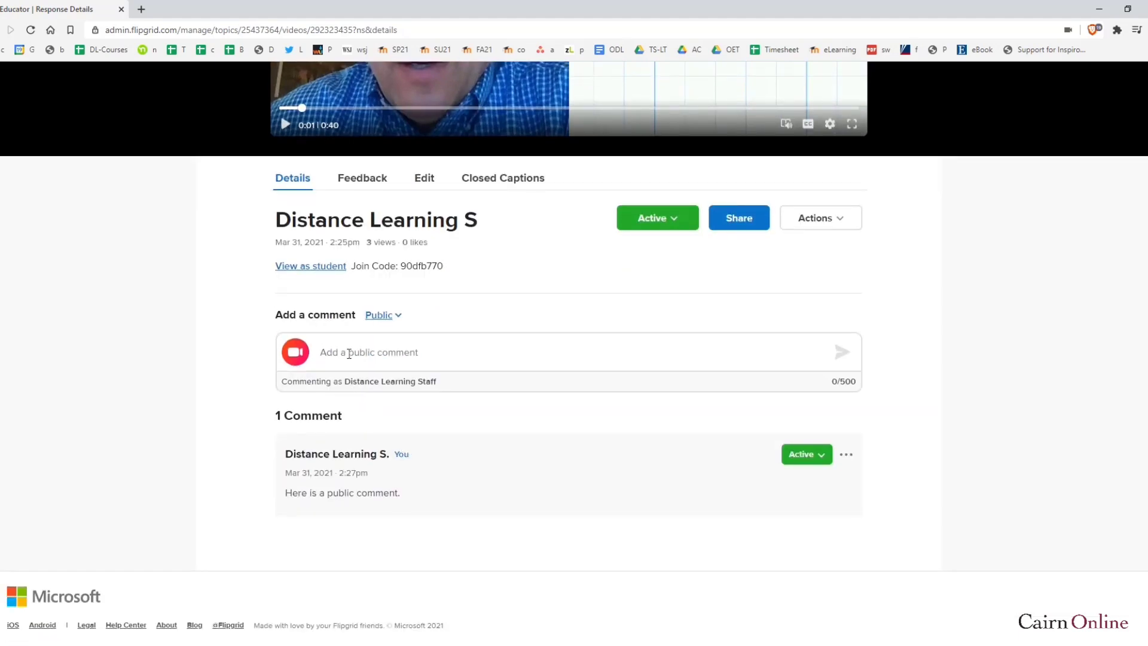
left_click(349, 353)
type("Great job.")
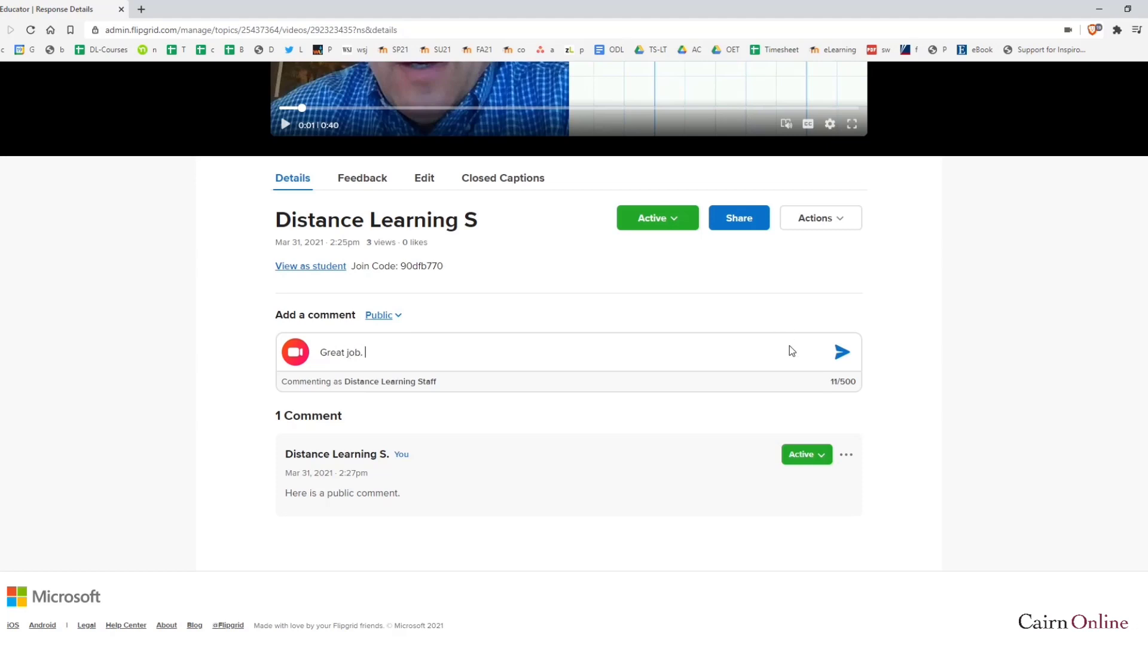
left_click(841, 353)
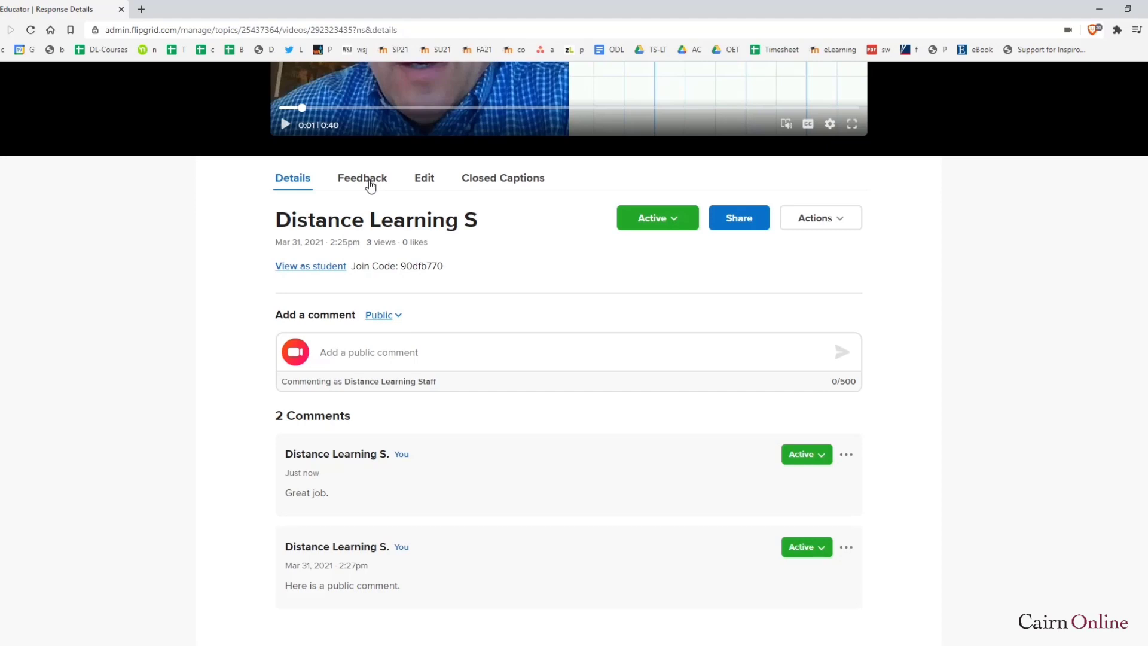
left_click(370, 186)
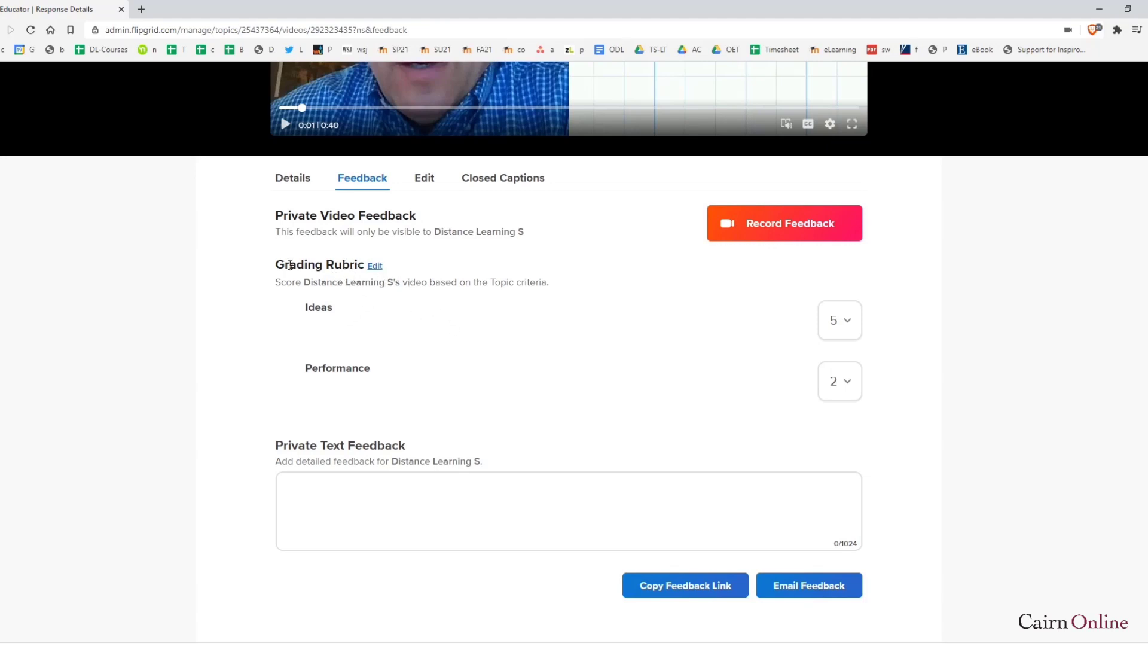
left_click_drag(289, 265, 347, 264)
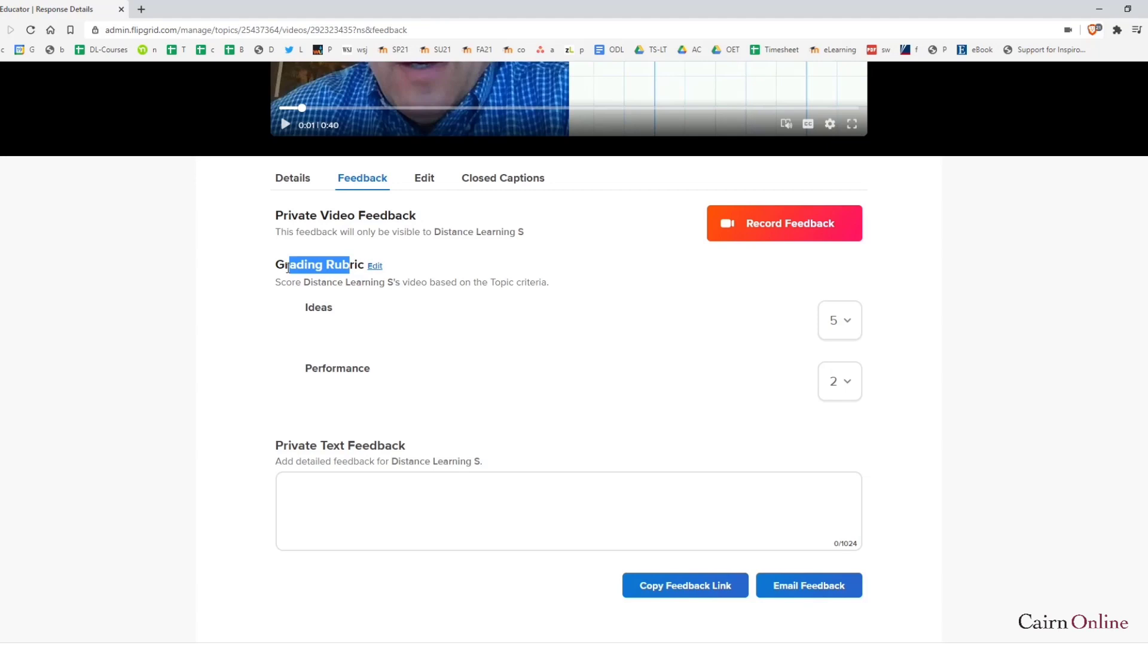
left_click(386, 323)
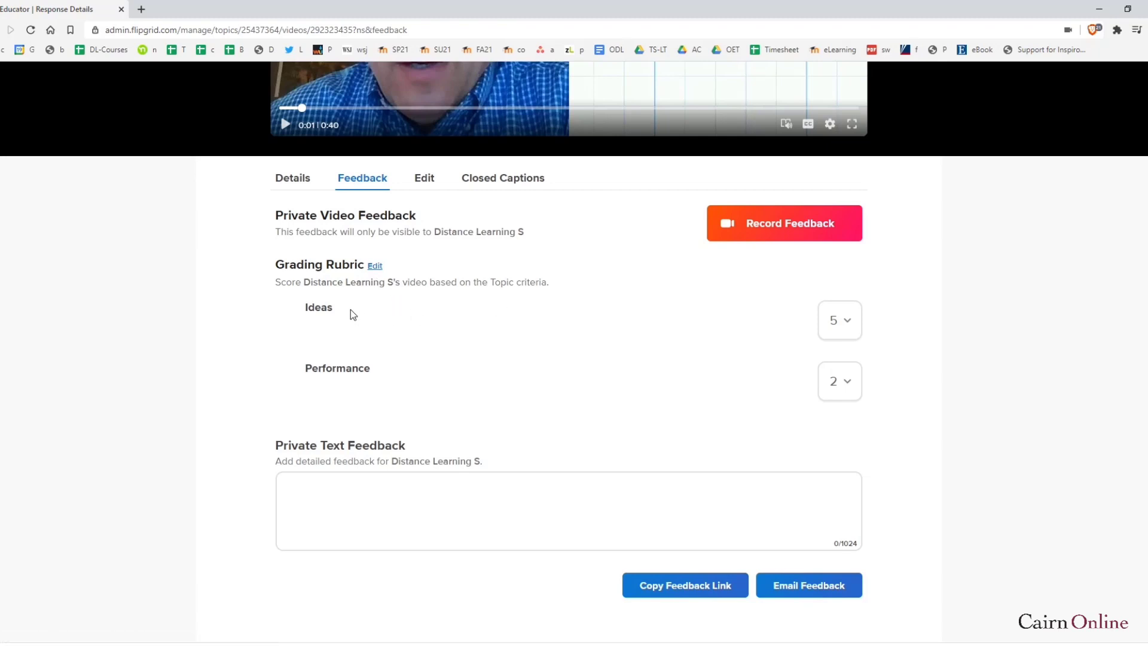
double_click(307, 309)
left_click(350, 312)
left_click(859, 327)
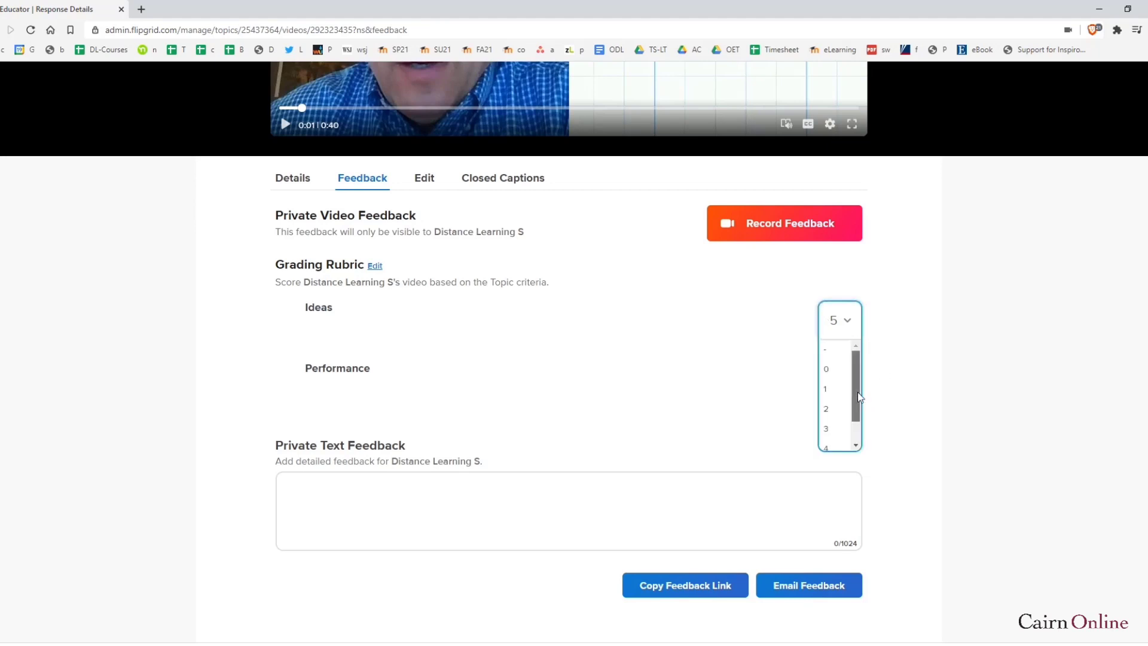
left_click(541, 419)
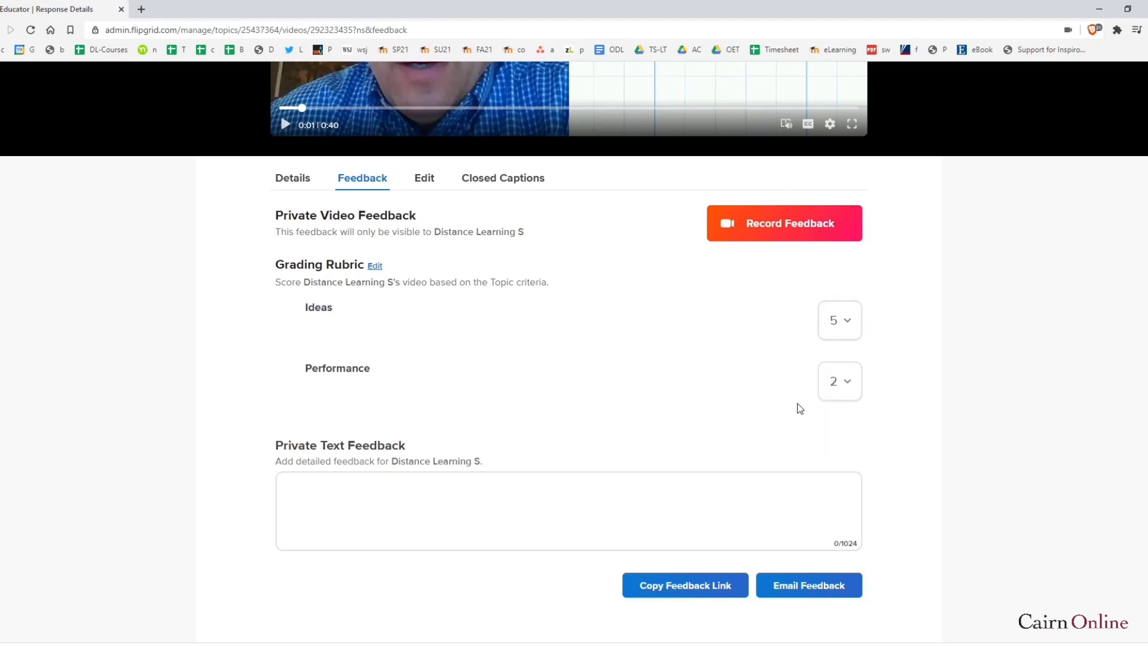
left_click(852, 387)
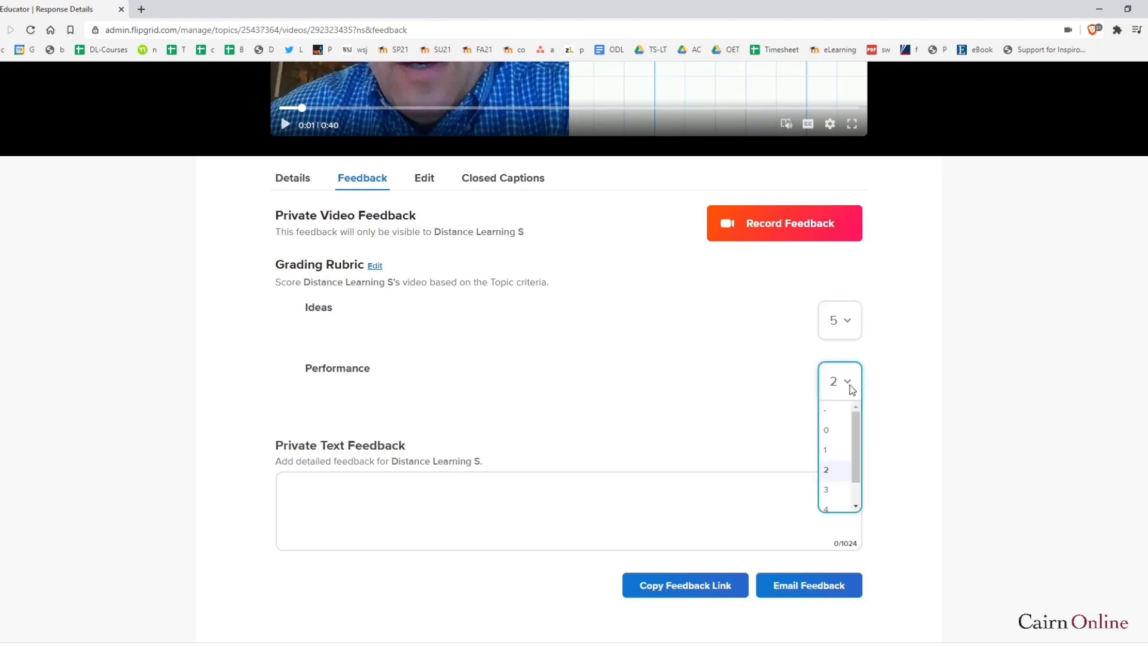
left_click(577, 405)
left_click(403, 495)
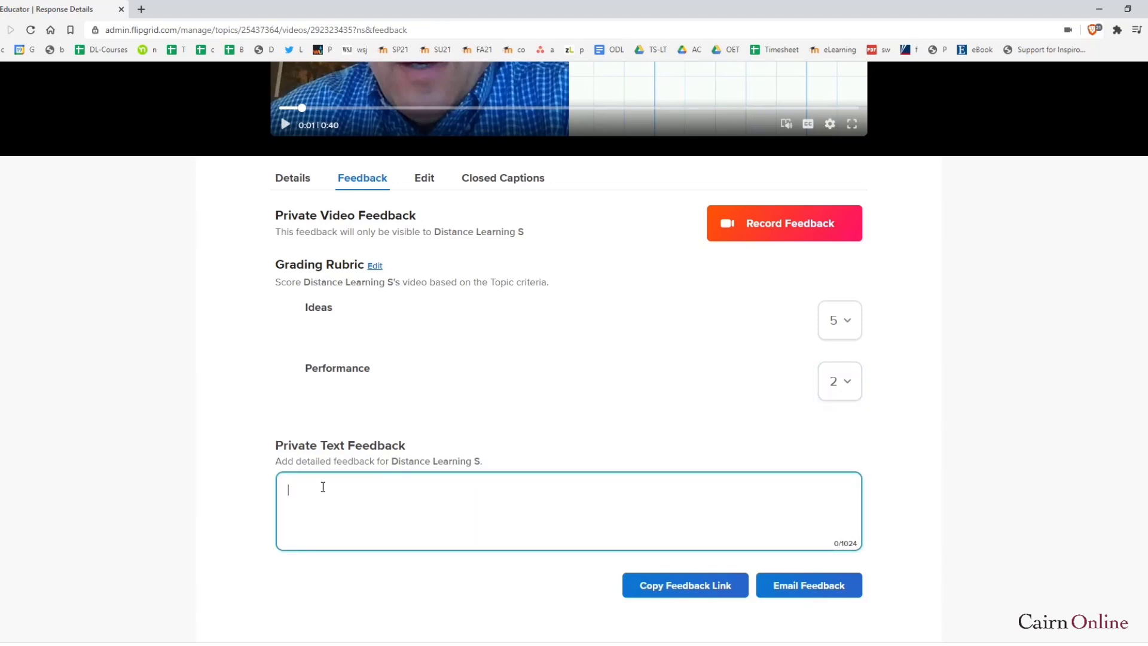
double_click(315, 214)
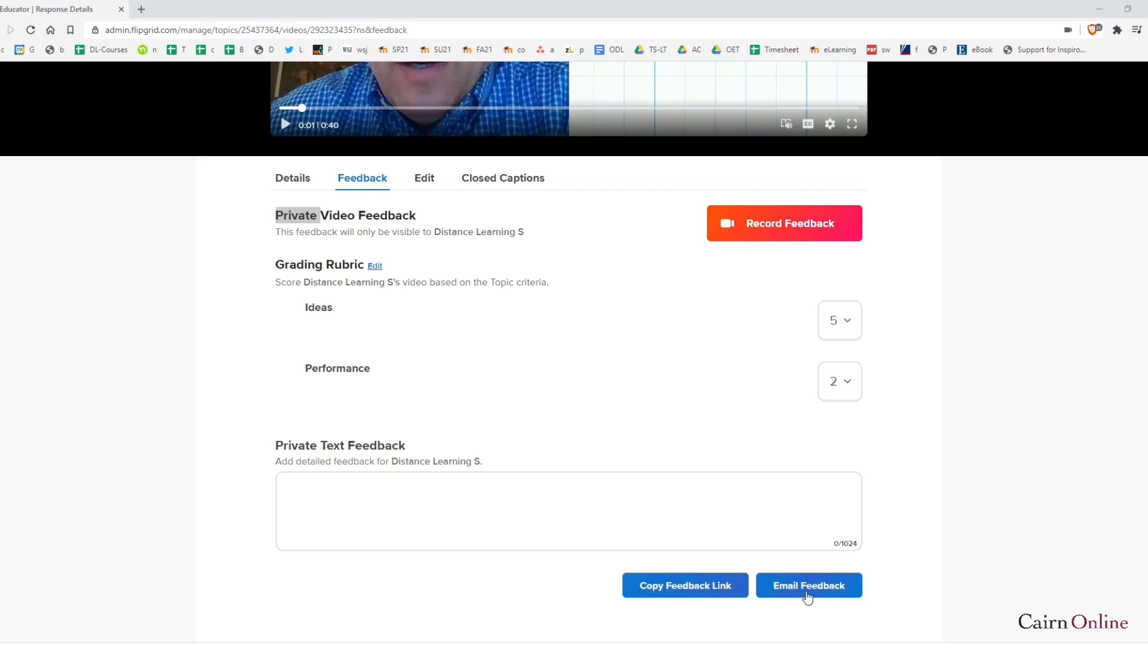
scroll(662, 443, "up", 2)
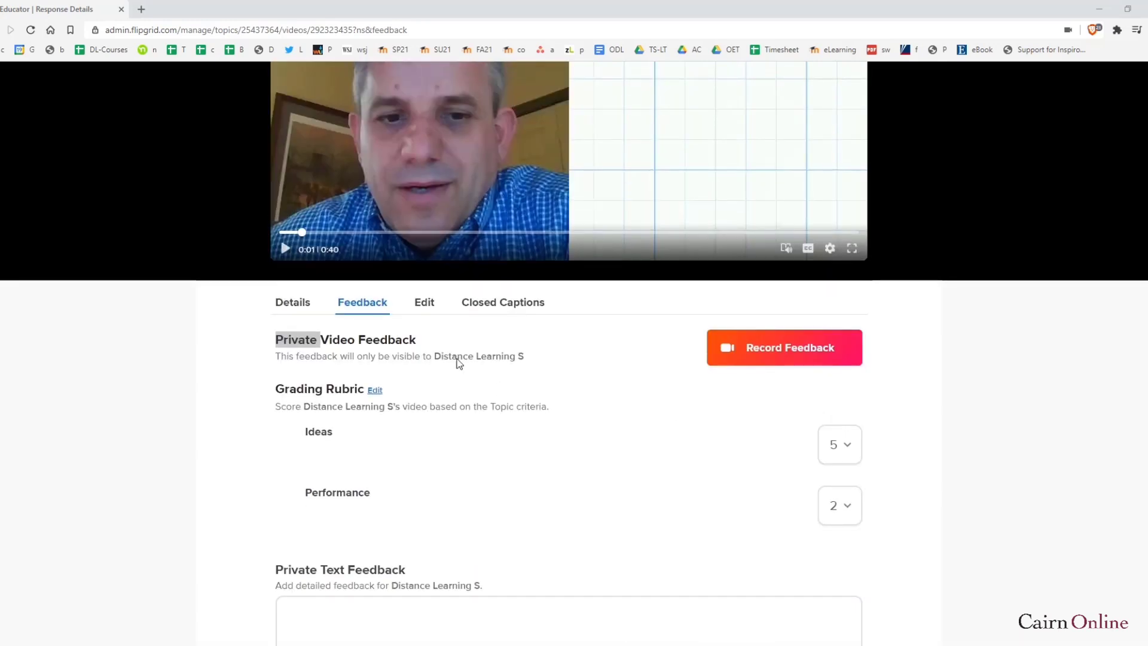
Check the response's Edit and Closed Captions details, then return to the Discussion groups list
left_click(425, 310)
scroll(536, 405, "down", 2)
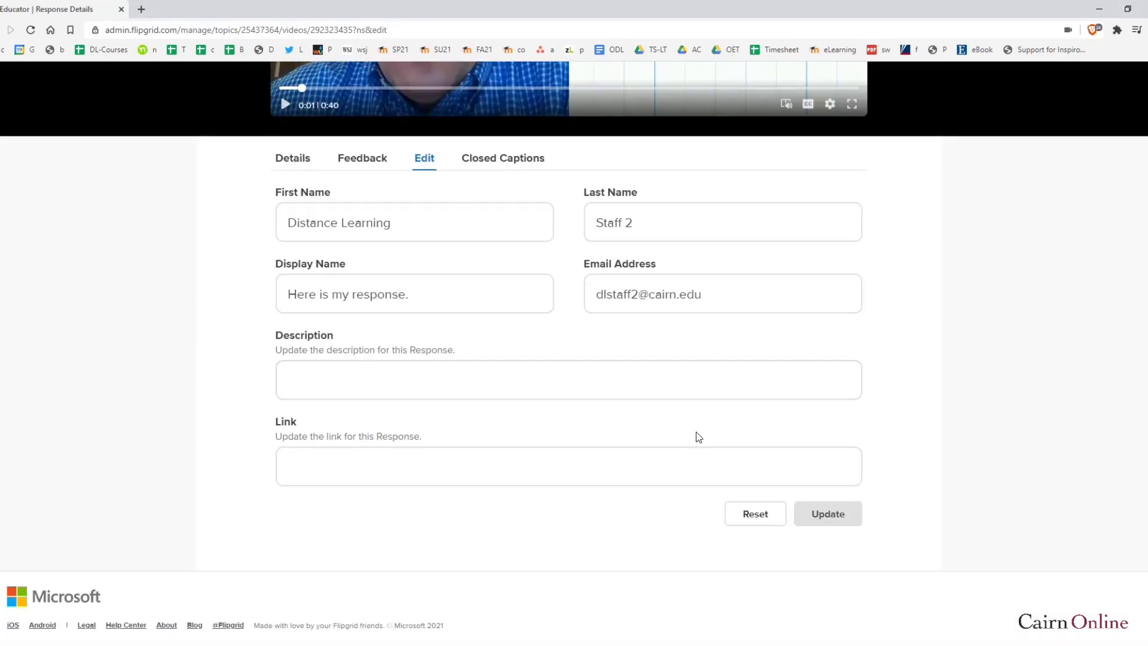
scroll(748, 474, "up", 2)
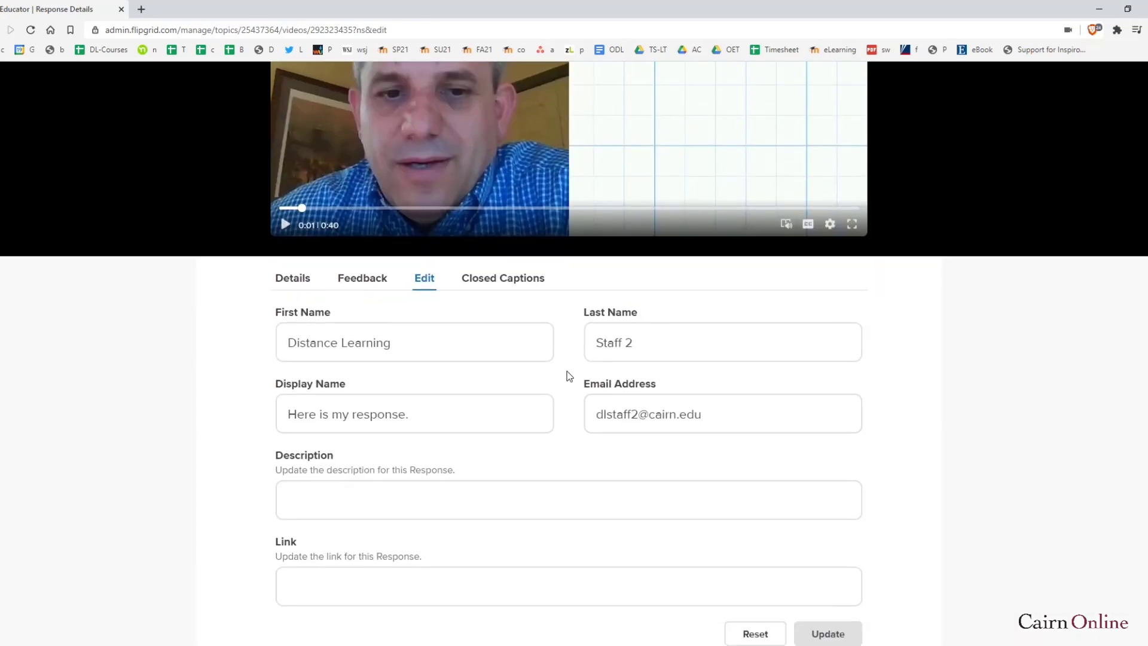
scroll(538, 347, "down", 1)
left_click(490, 222)
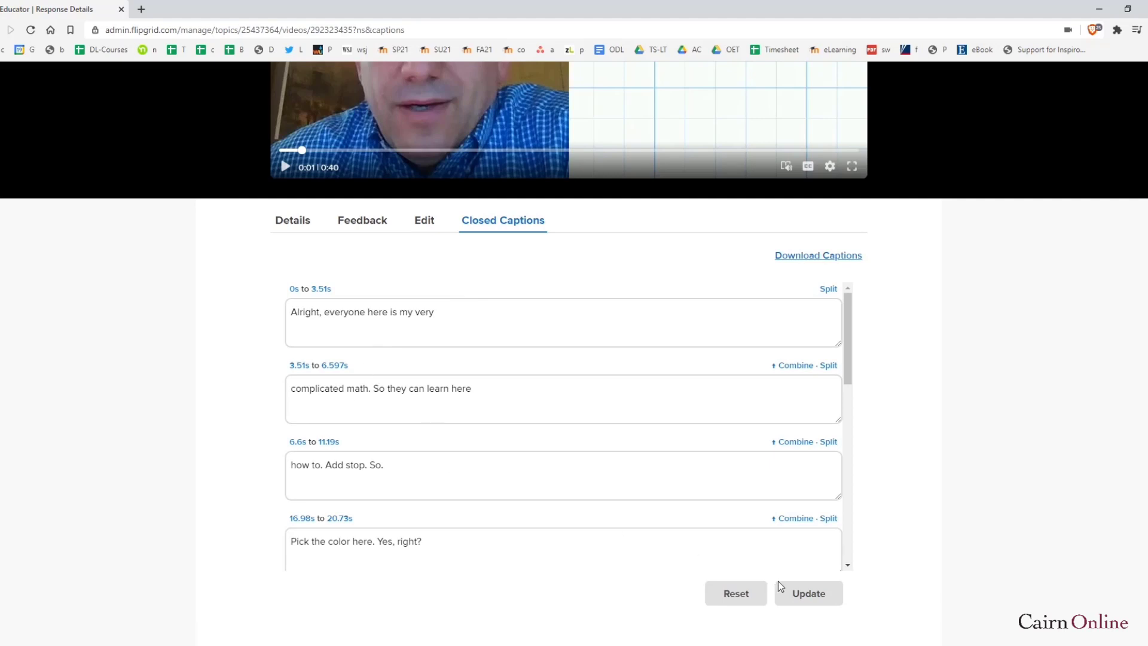
scroll(256, 366, "up", 5)
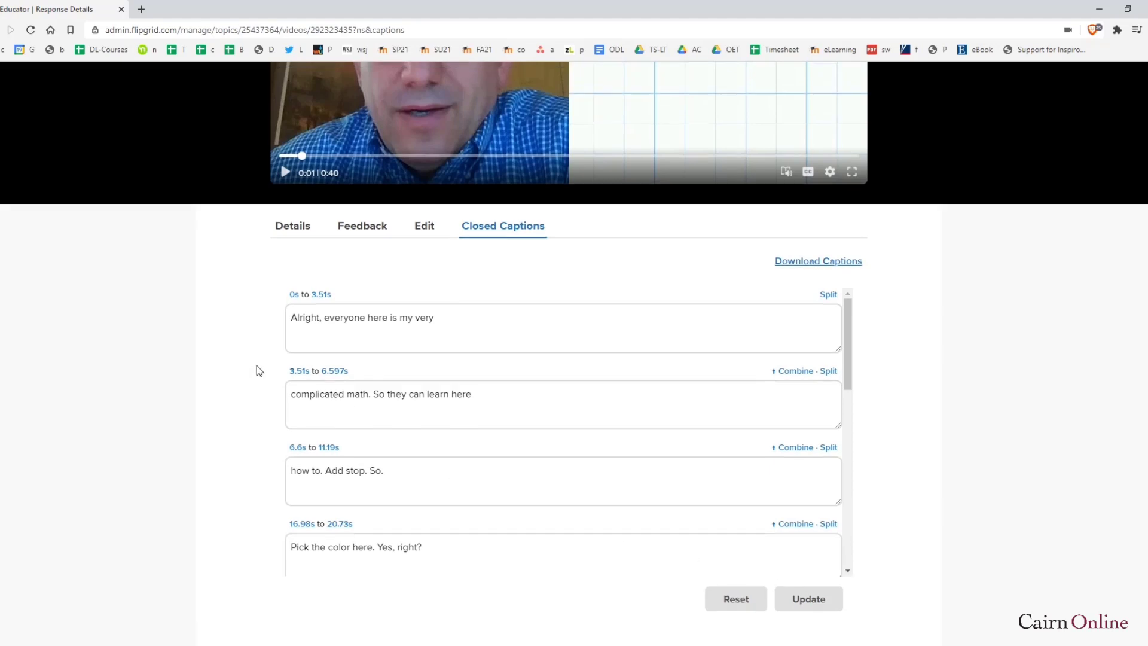
left_click(217, 120)
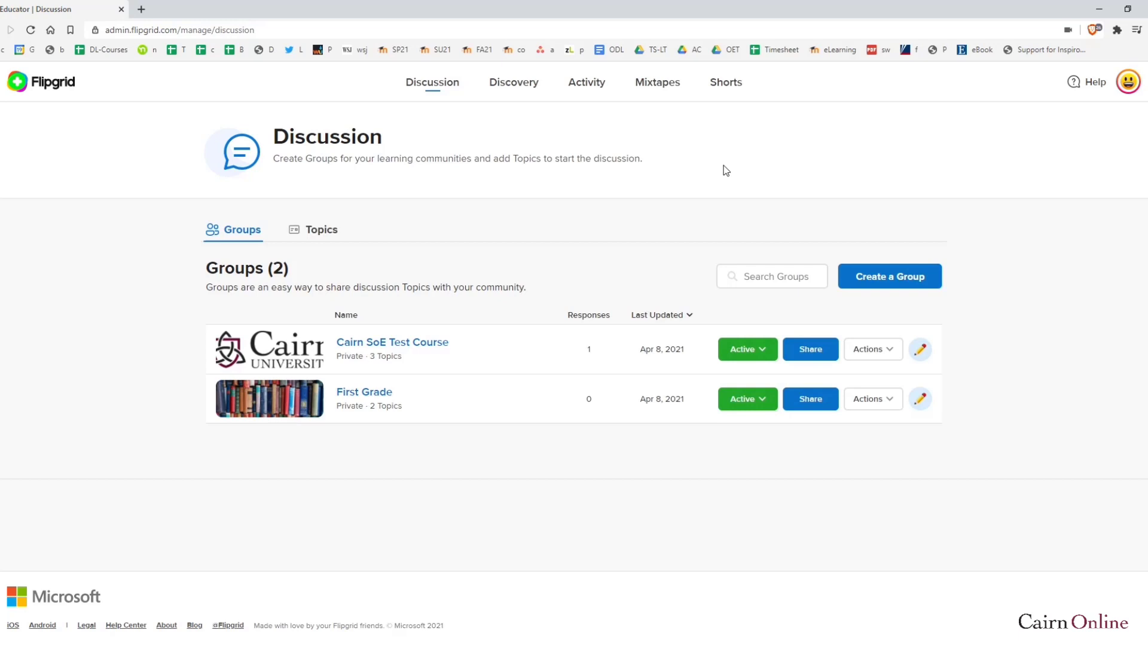
Go to Discovery and scroll down to the Topics in Discovery table of 35,938 topics
left_click(509, 88)
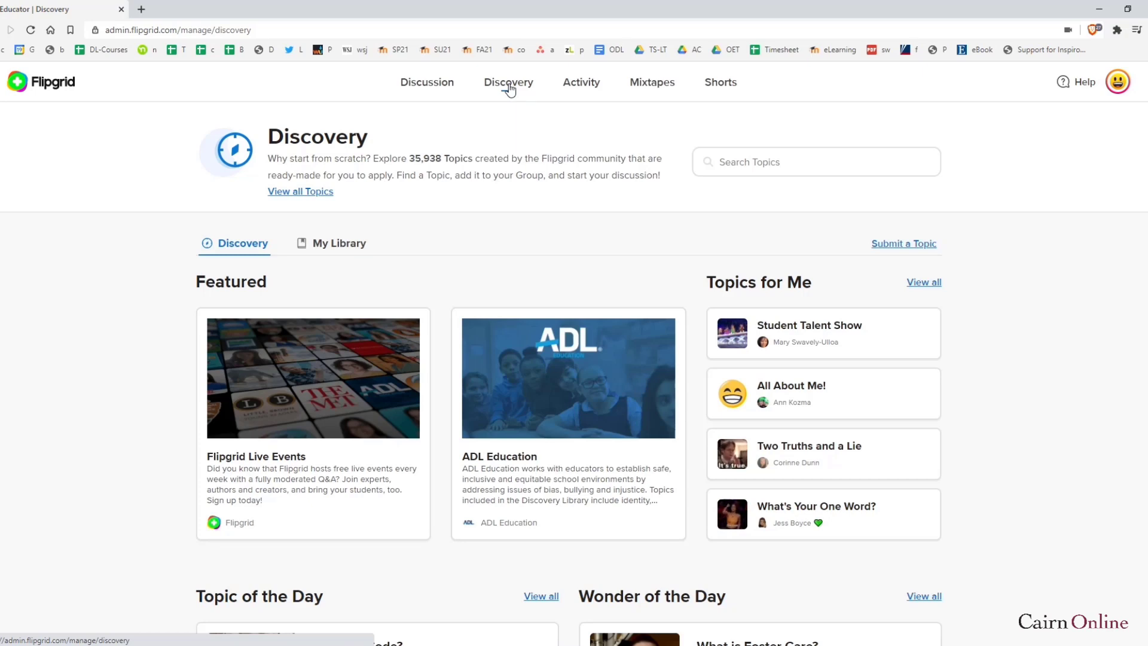
scroll(445, 322, "down", 3)
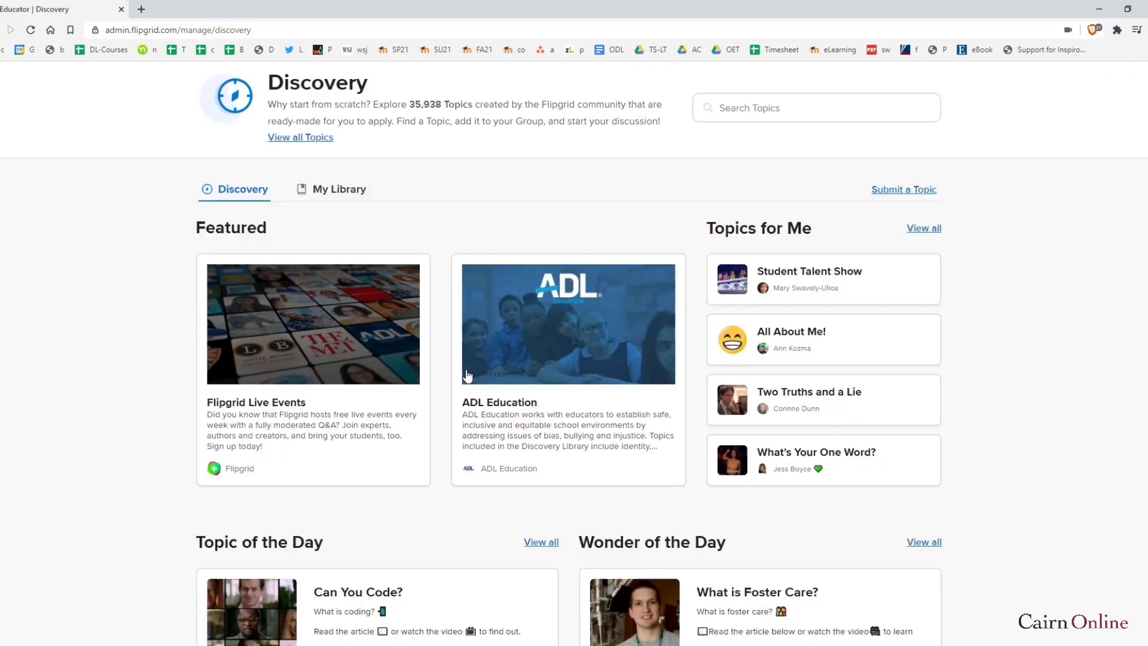
scroll(359, 367, "down", 3)
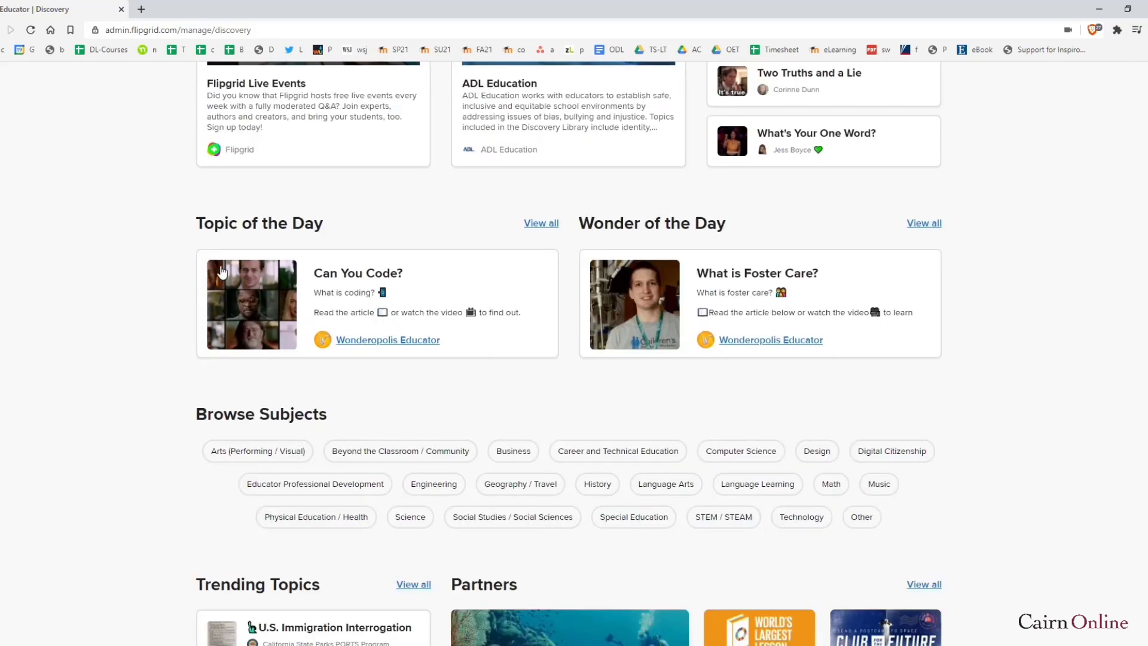
scroll(457, 336, "down", 3)
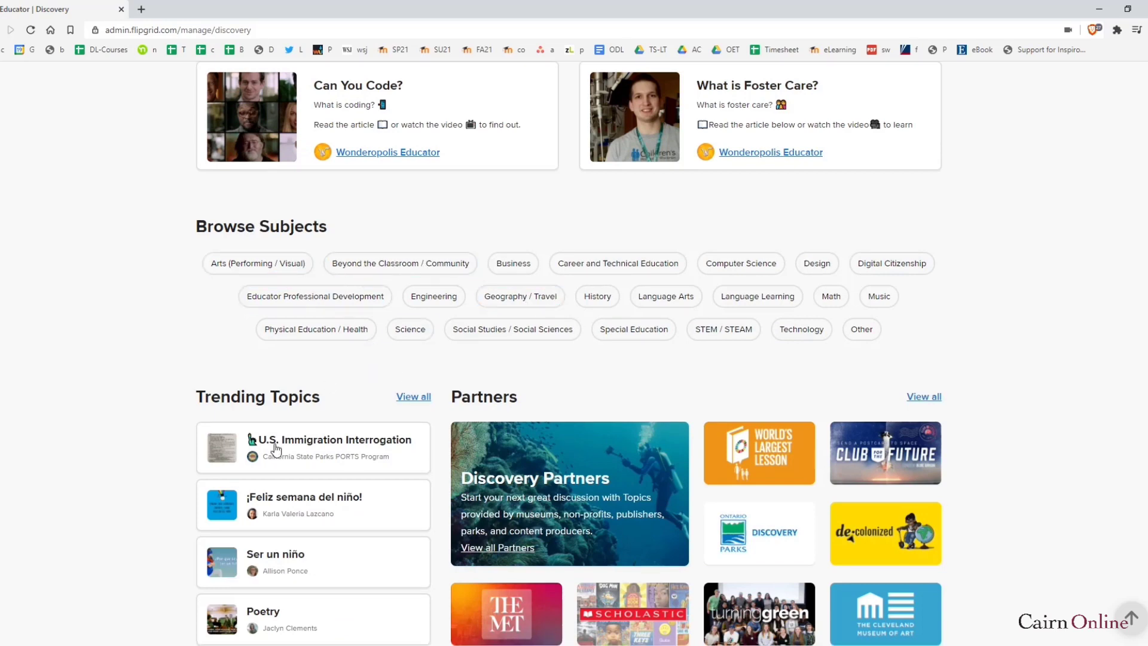
scroll(322, 355, "down", 2)
scroll(306, 365, "down", 5)
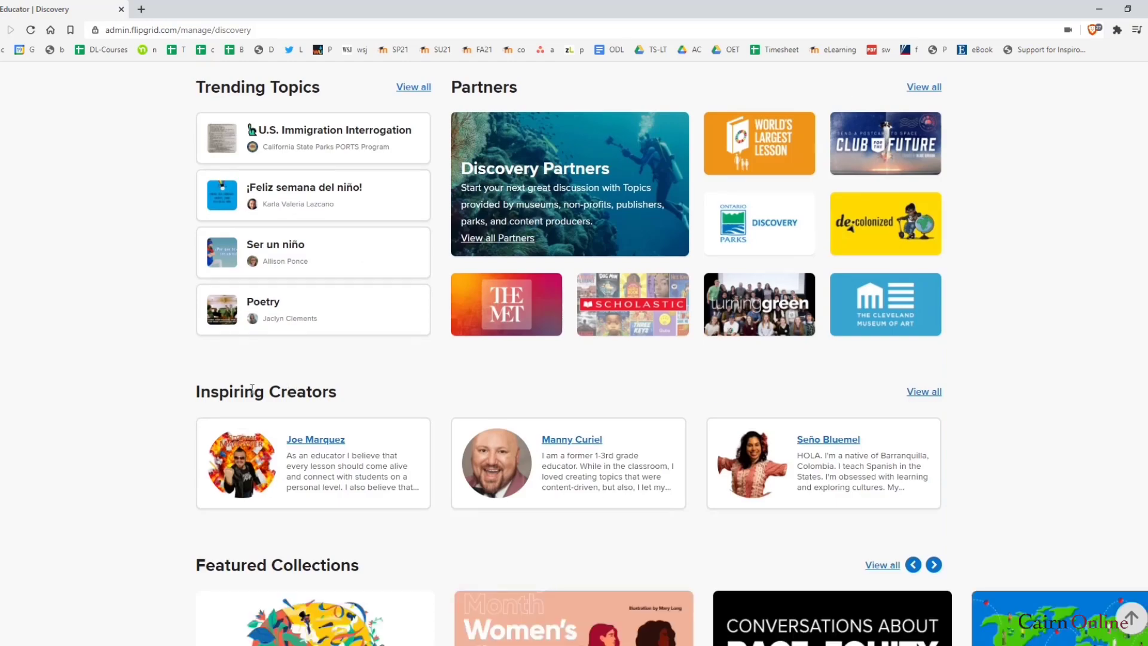
scroll(349, 402, "down", 7)
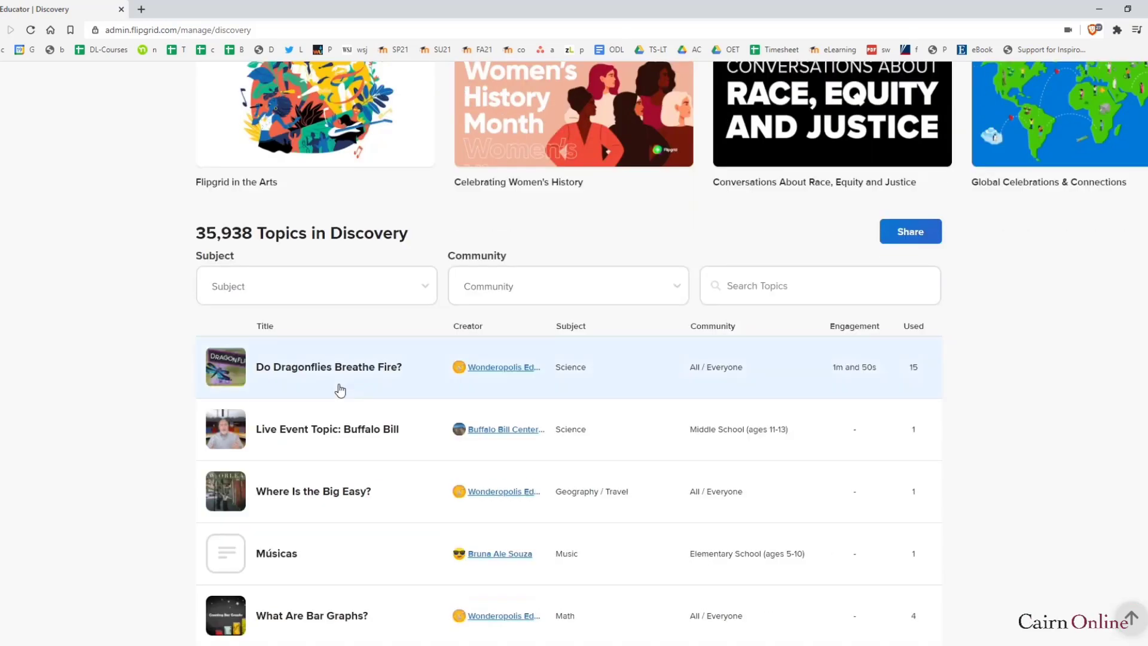
Search the Discovery topics for 'planets' without applying a subject filter
left_click(259, 294)
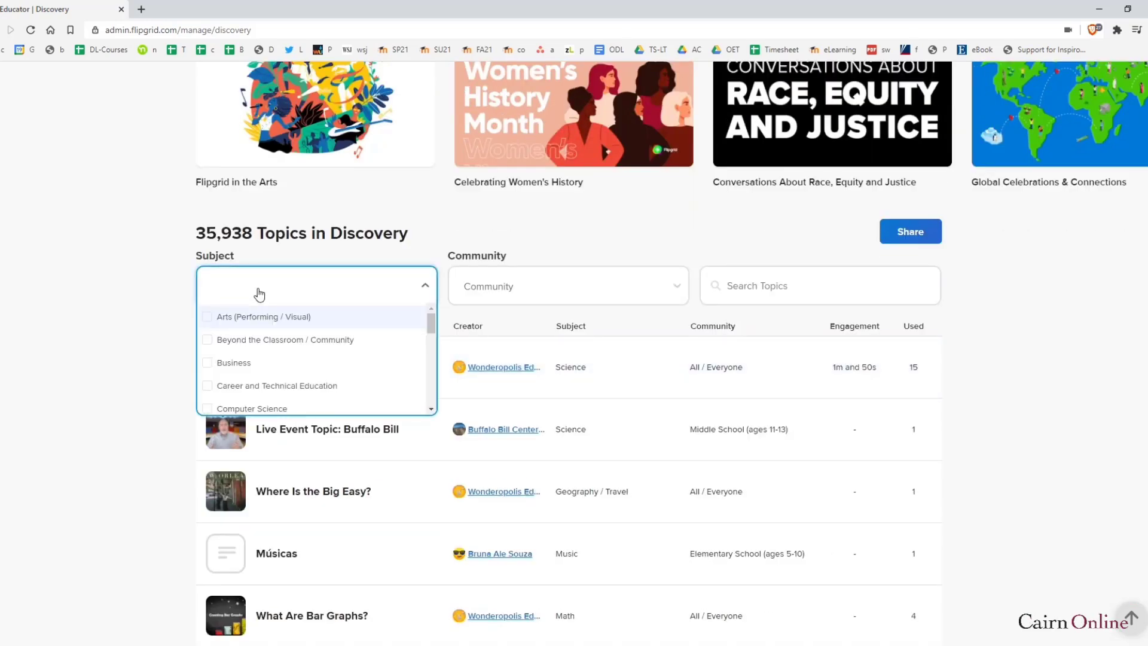
left_click(641, 243)
left_click(790, 286)
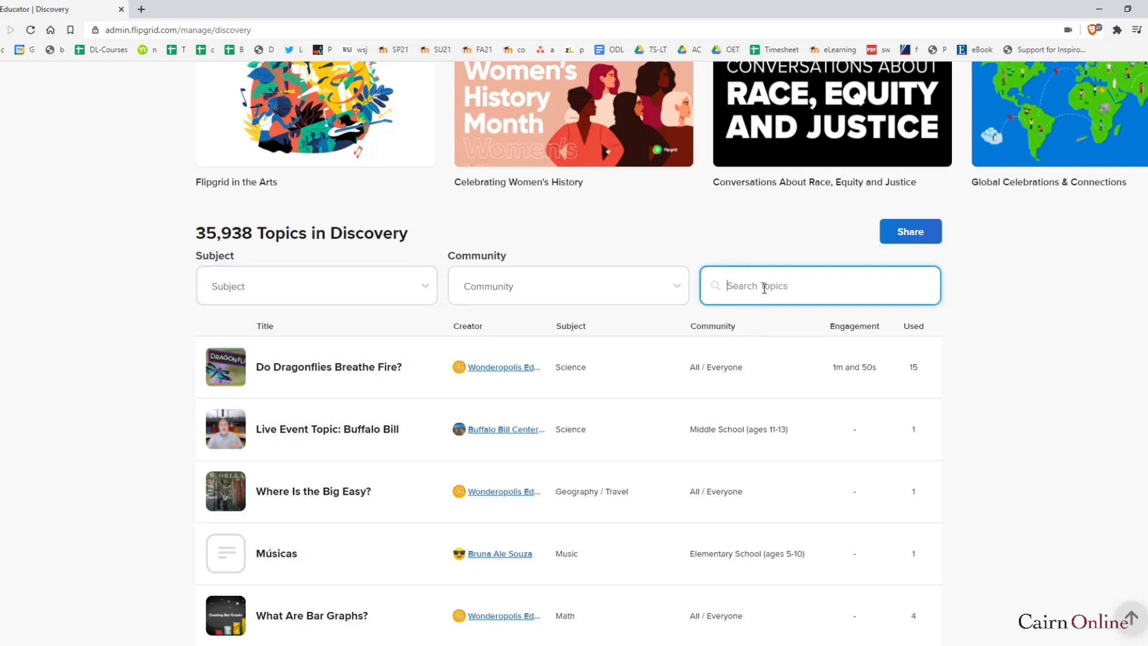
type("planets")
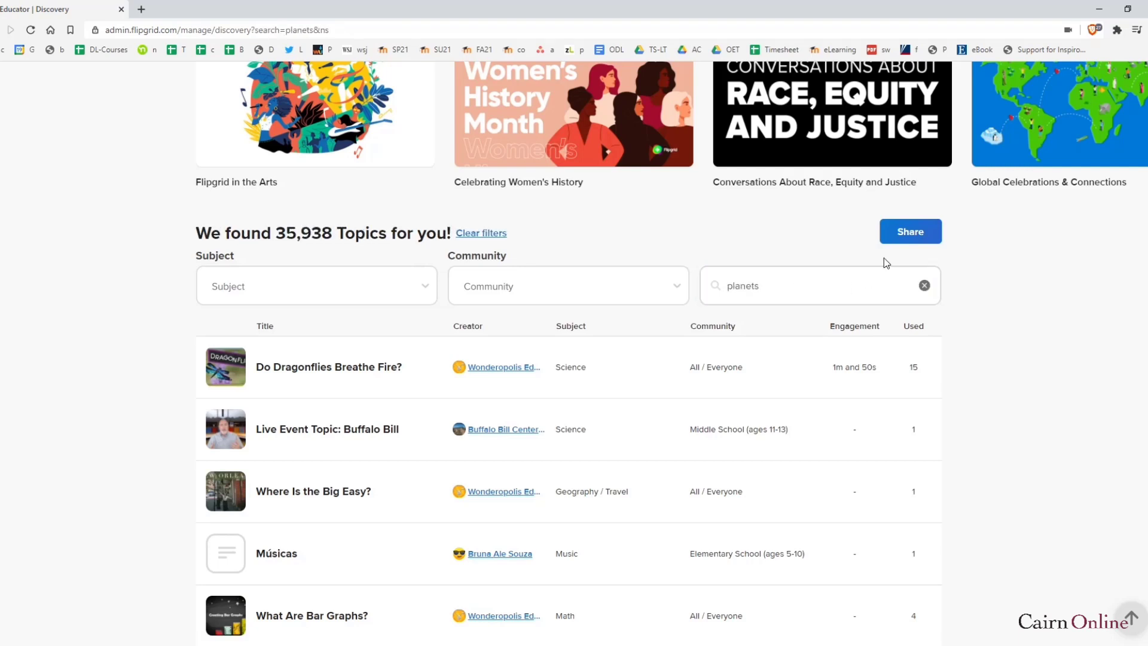
left_click(783, 286)
key("Return")
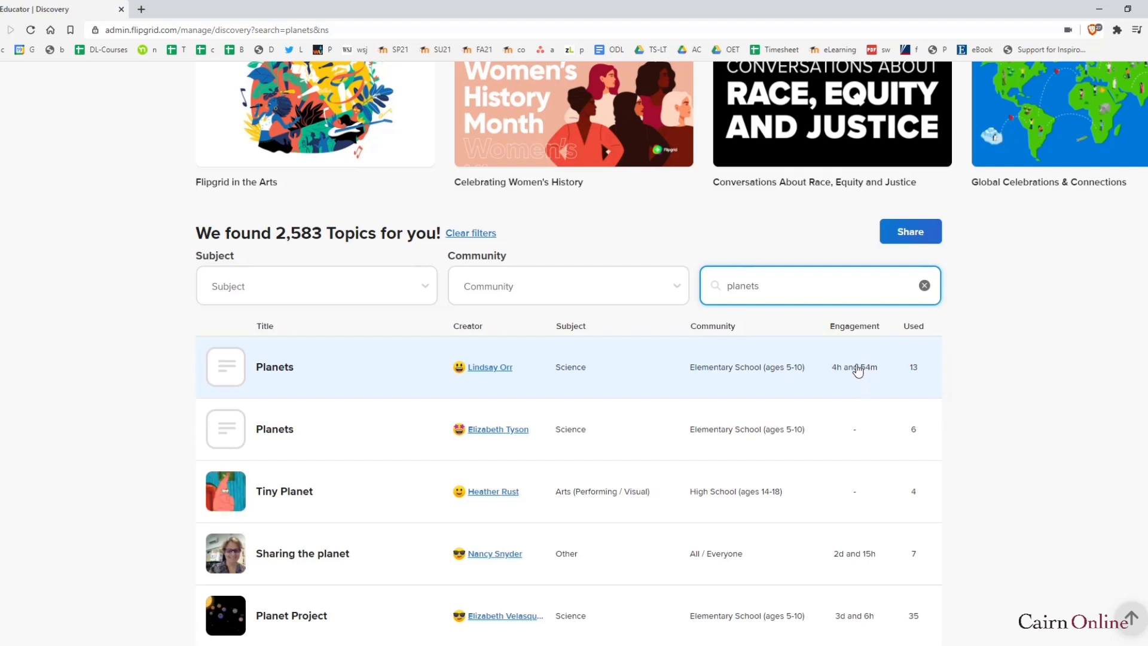
Sort the planets search results by Used and look them over
left_click(915, 332)
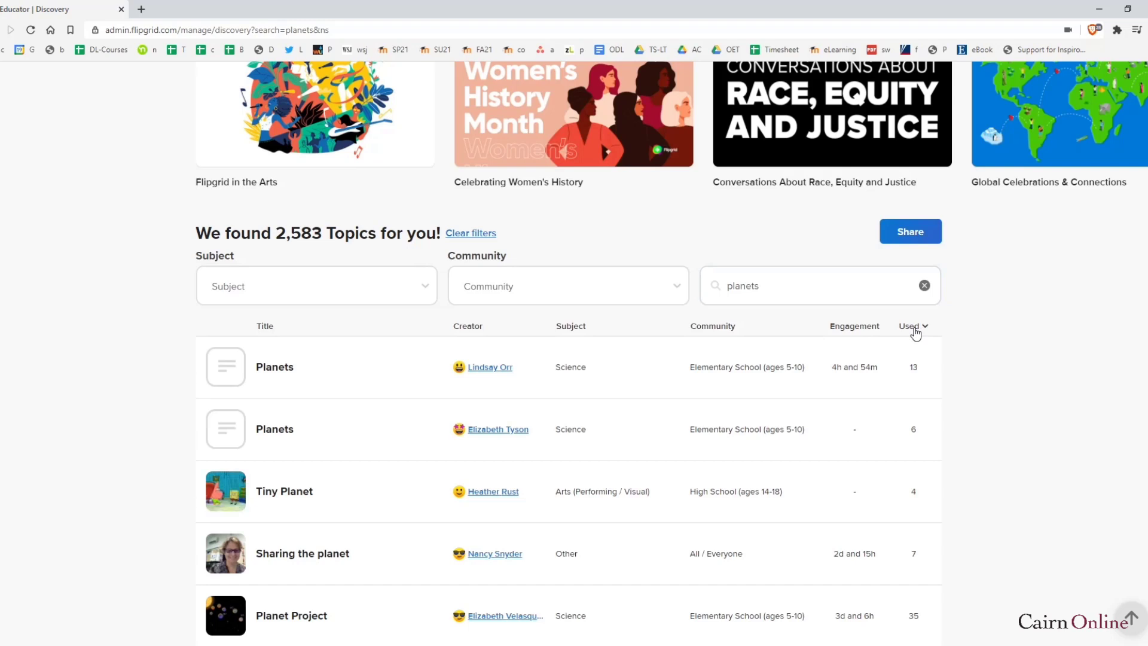
scroll(939, 395, "down", 3)
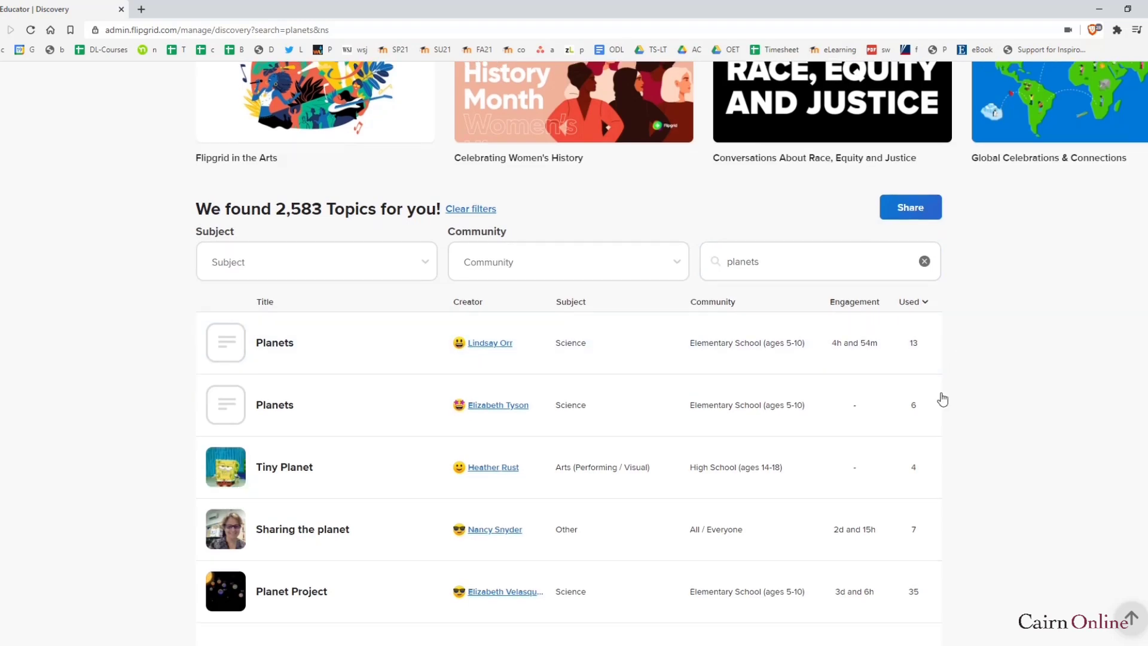
scroll(914, 335, "up", 2)
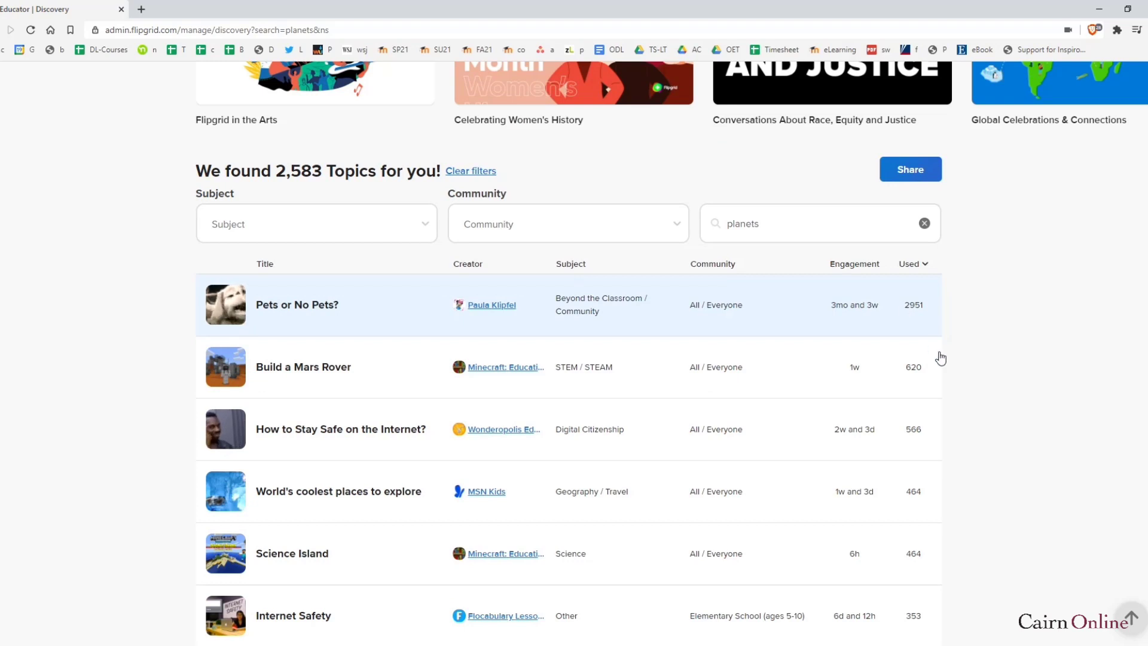
scroll(954, 473, "down", 1)
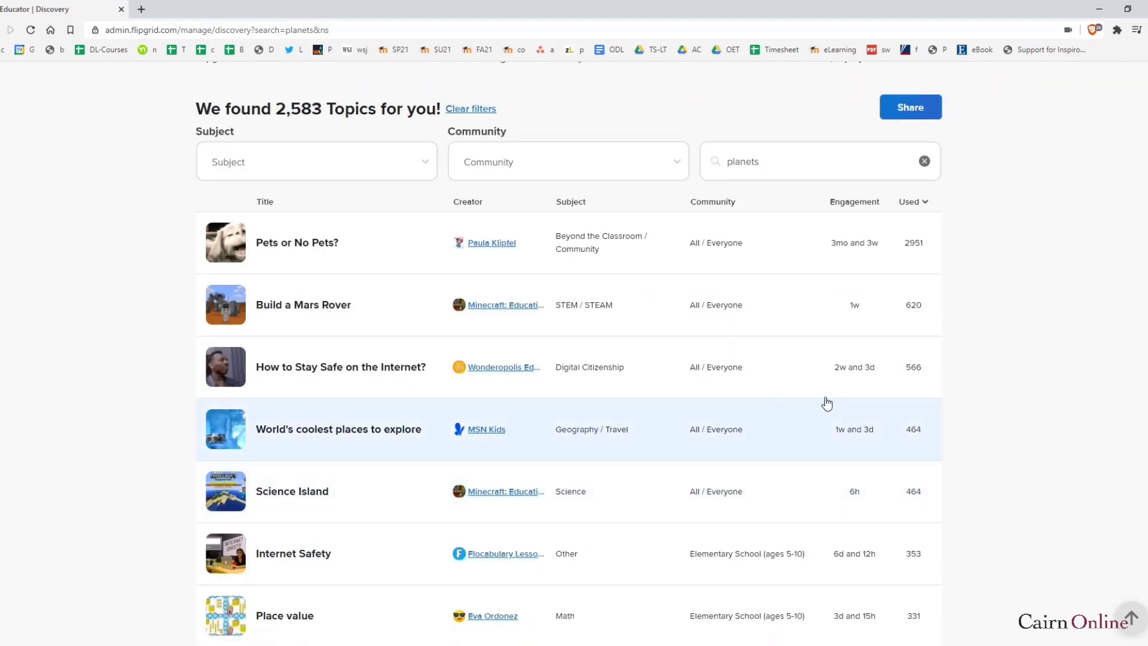
scroll(877, 398, "up", 4)
Re-enter 'planets' in the search and open the Math Talk topic's details
left_click(922, 412)
type("planets")
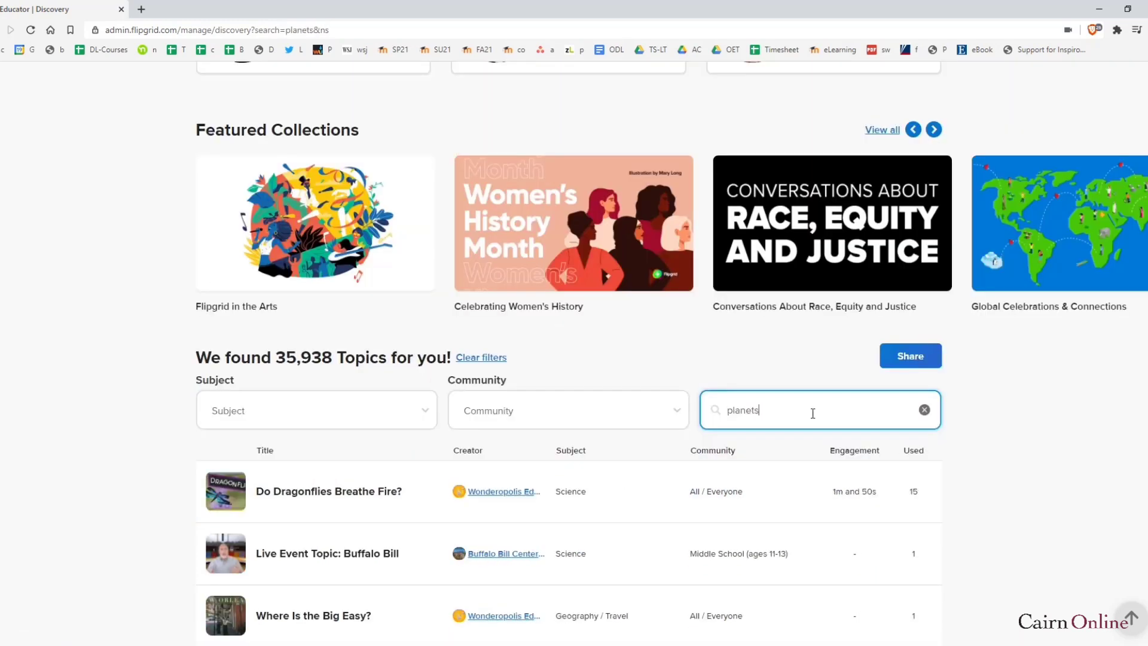
scroll(819, 516, "down", 1)
scroll(818, 516, "down", 2)
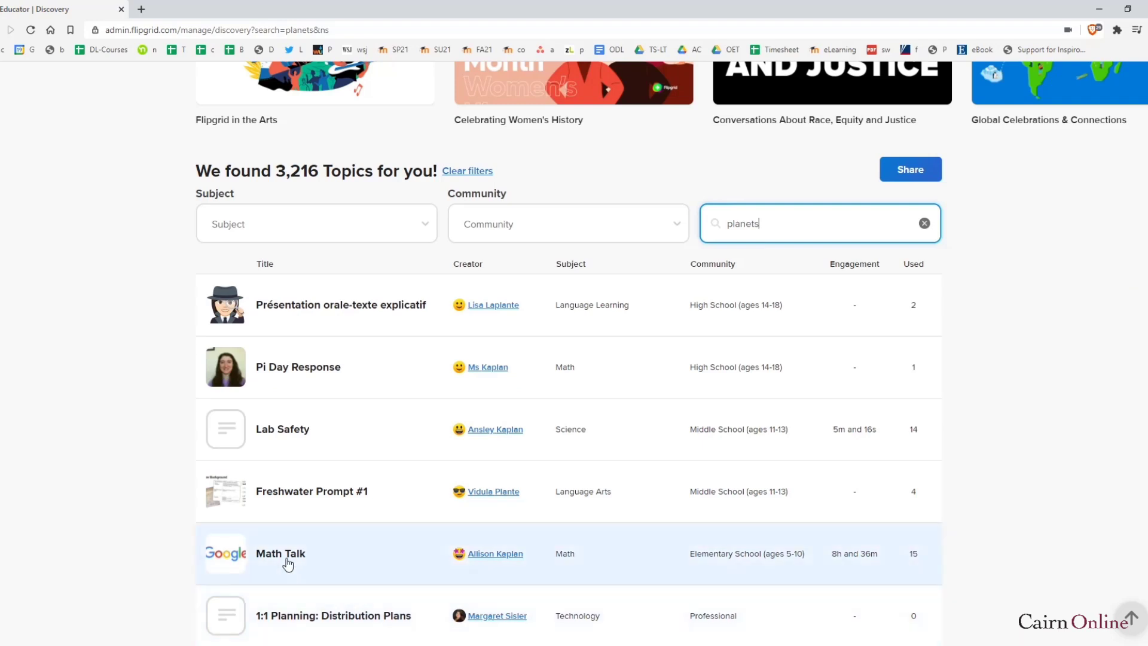
left_click(288, 557)
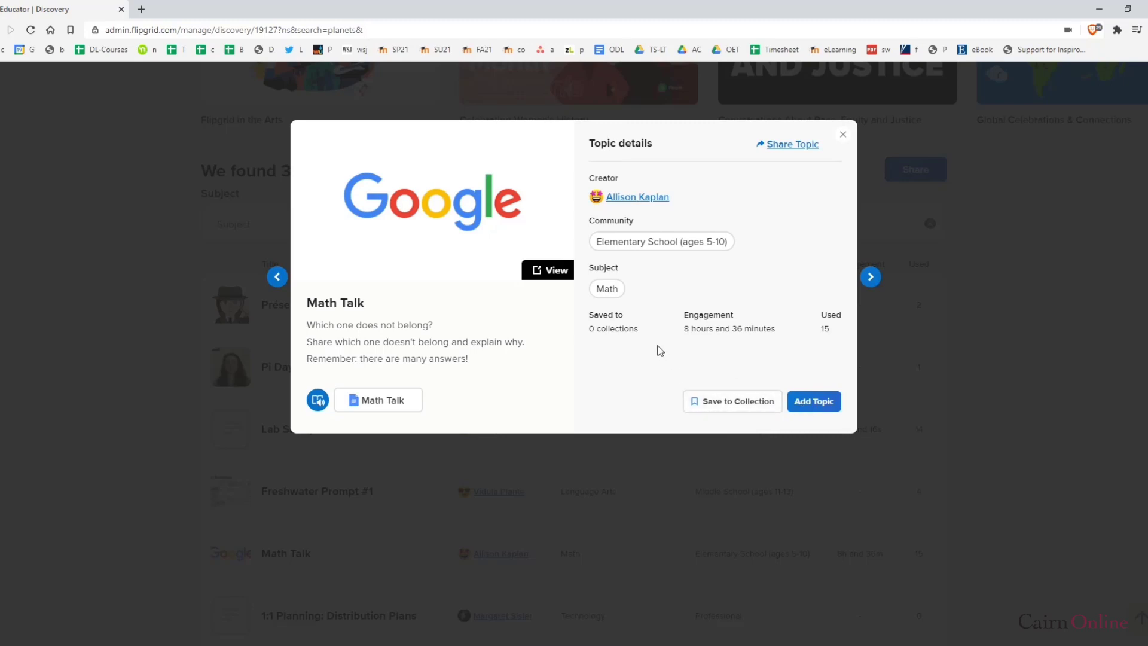
Add Math Talk to the First Grade private group, then go to my topics
left_click(812, 406)
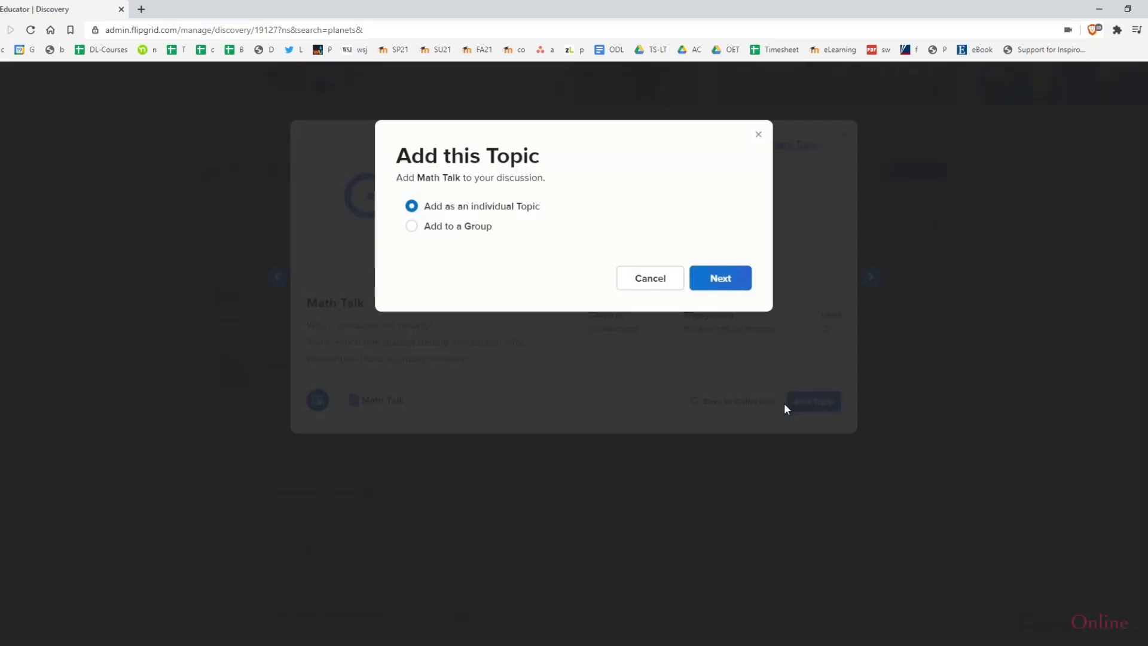
left_click(412, 227)
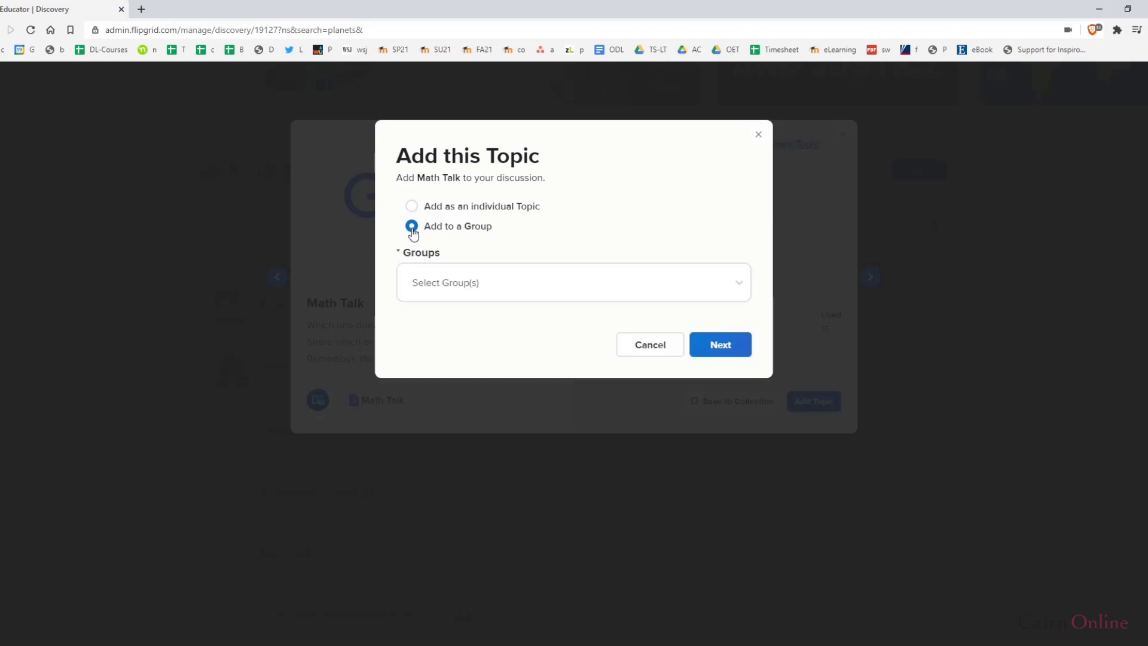
left_click(525, 292)
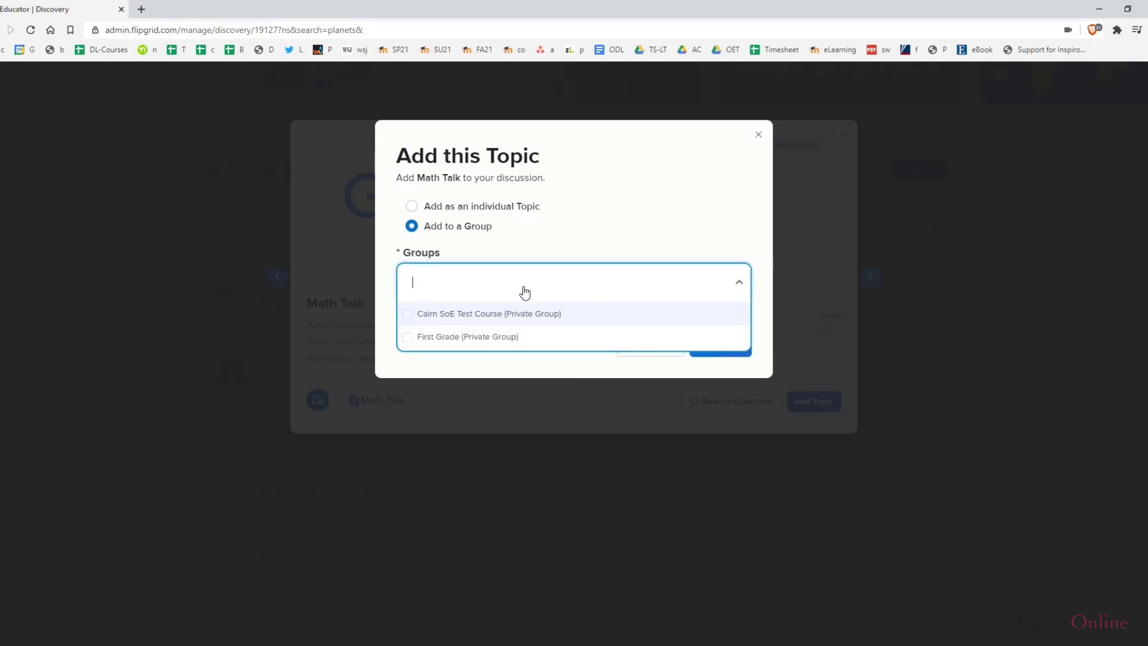
left_click(407, 343)
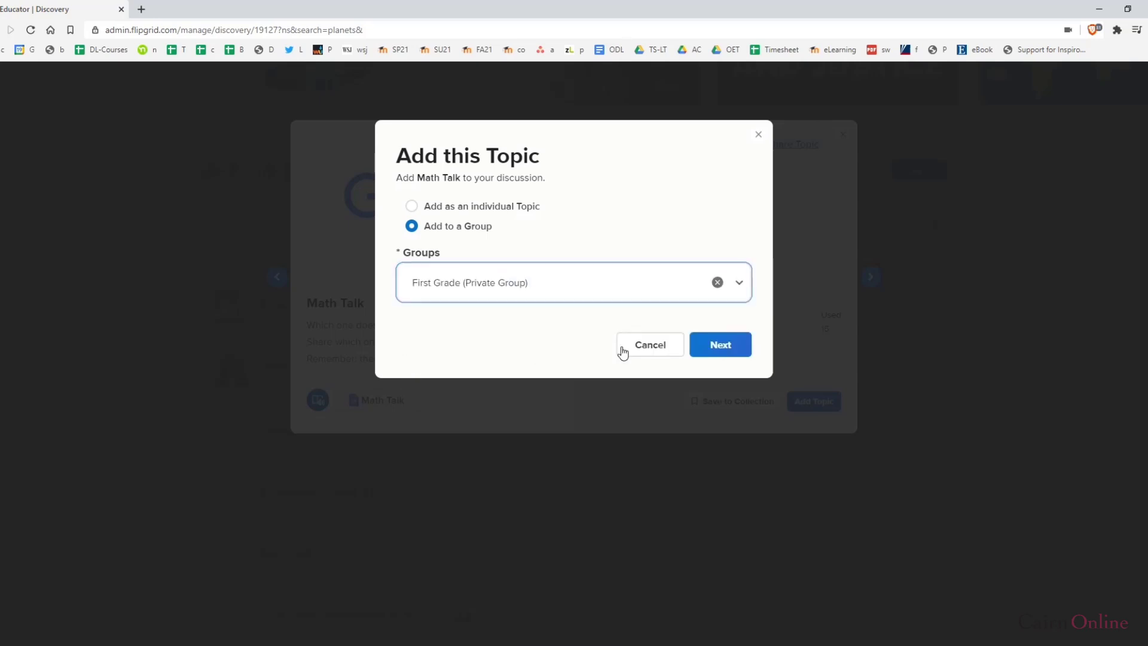
left_click(739, 351)
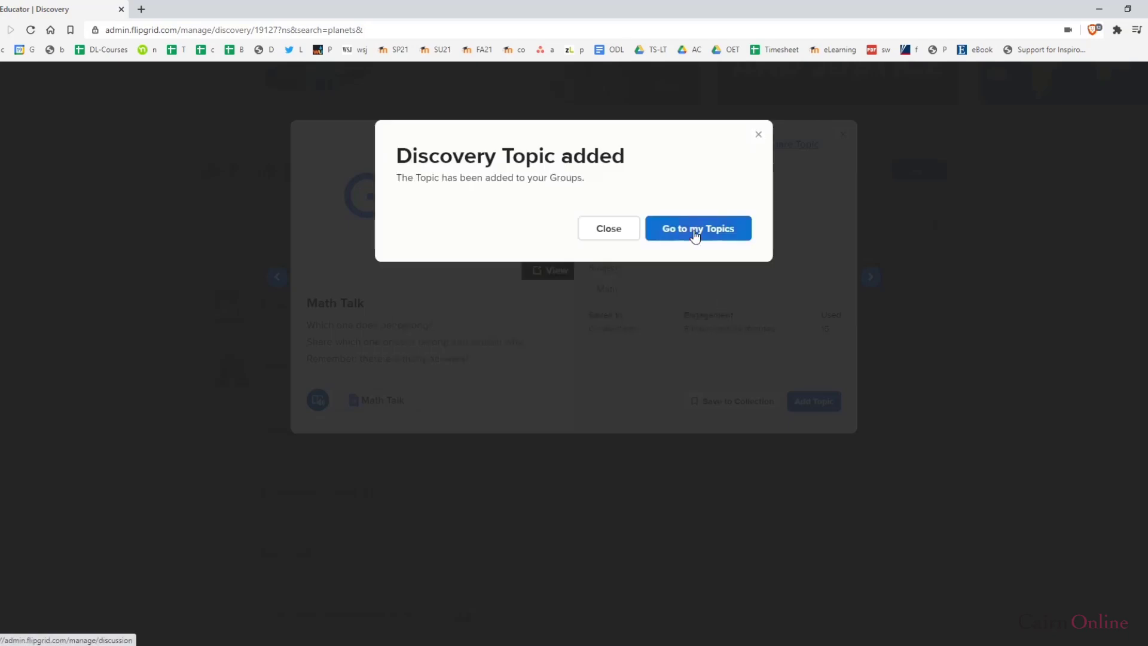
left_click(695, 234)
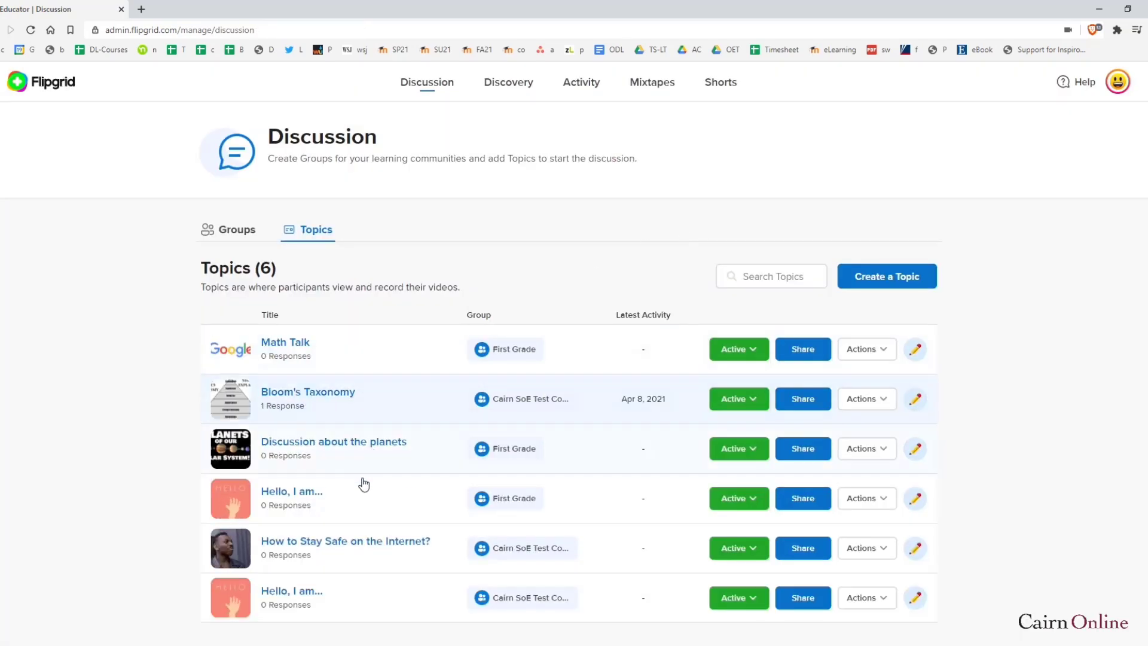
Open the First Grade group from Groups and go into the Math Talk topic's page
left_click(255, 235)
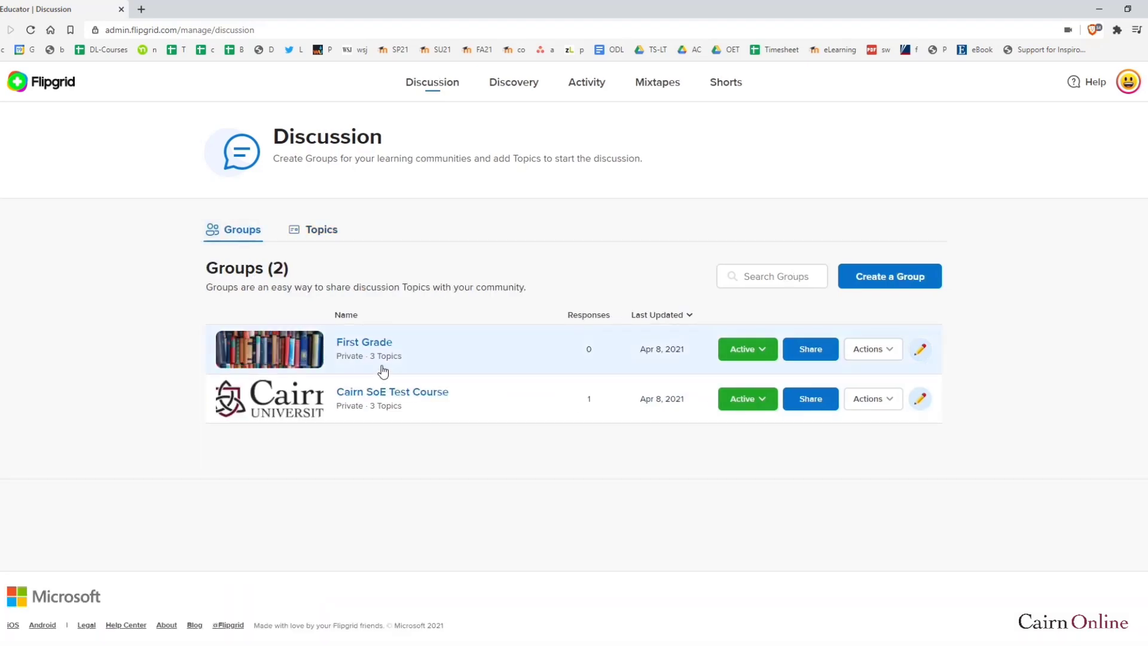
left_click(371, 344)
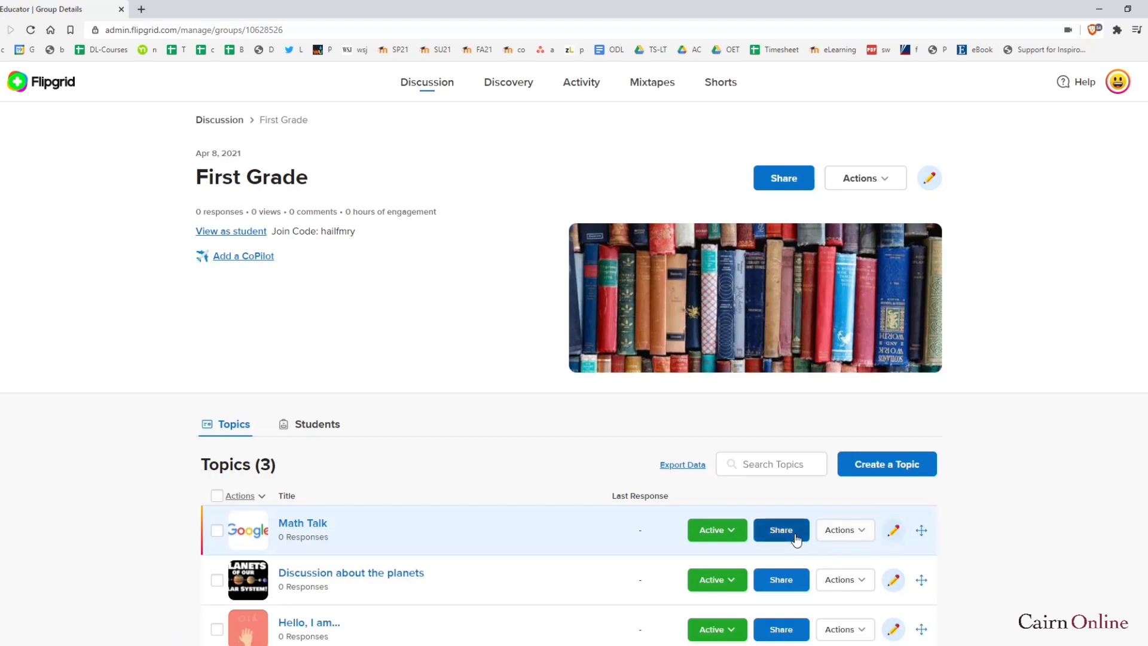
left_click(867, 537)
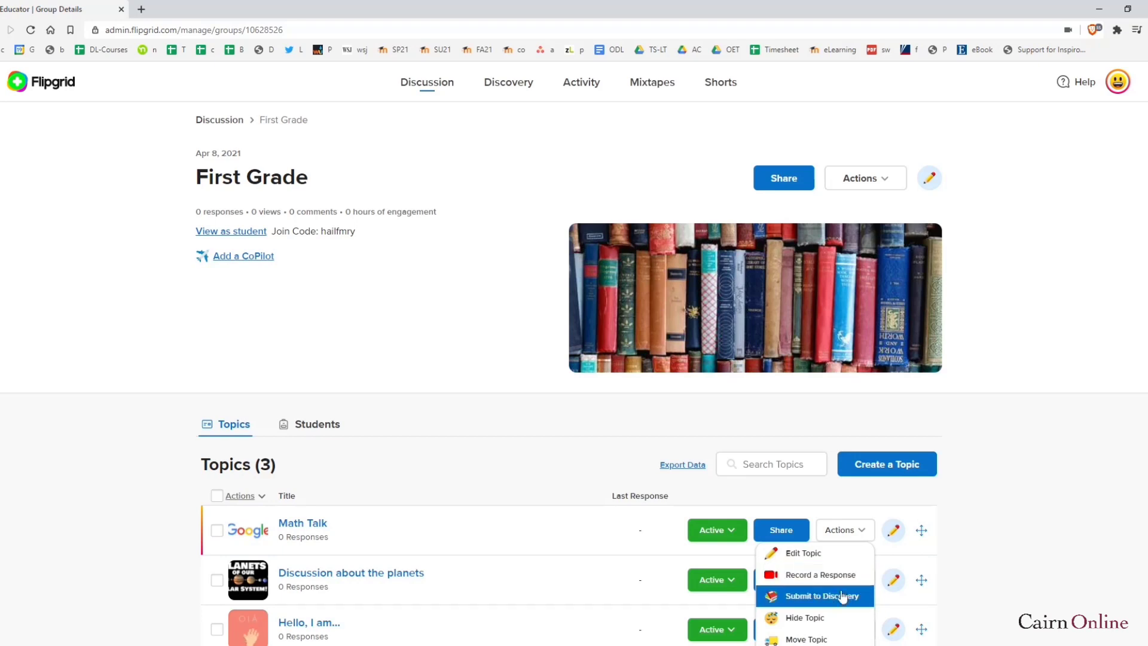
scroll(405, 502, "down", 1)
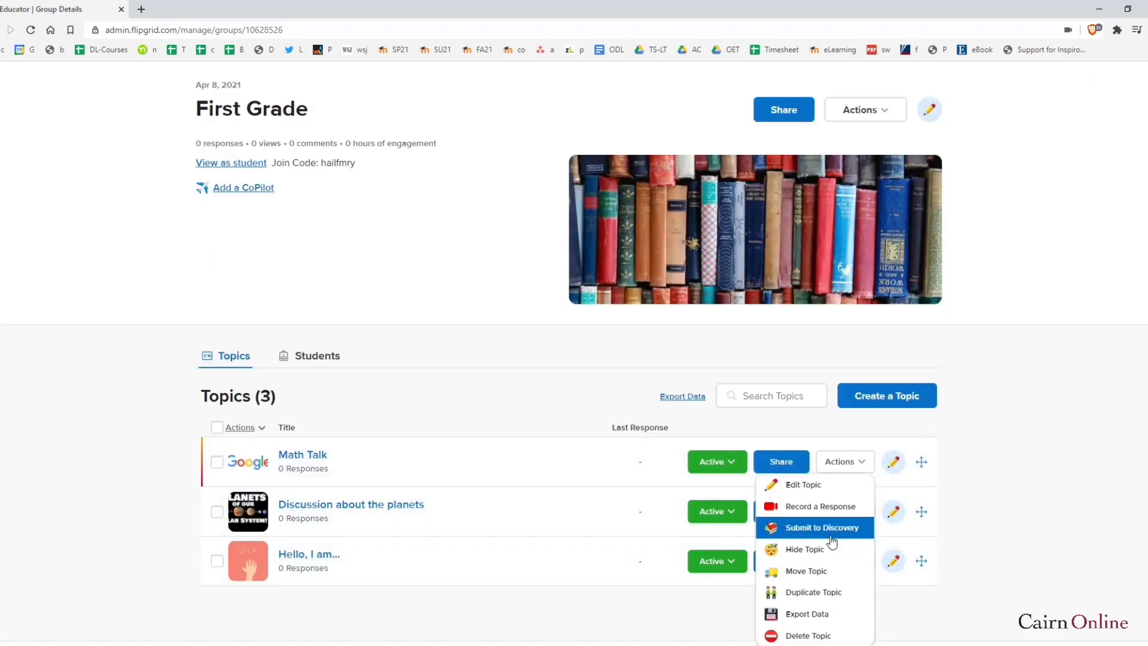
left_click(1019, 456)
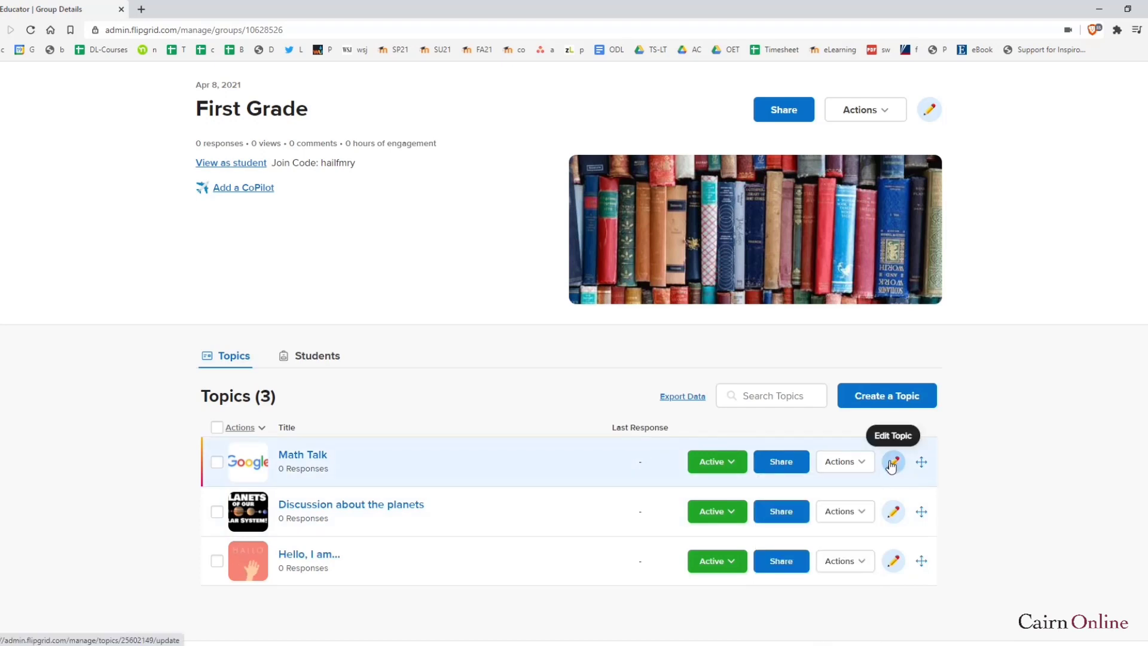
left_click(314, 455)
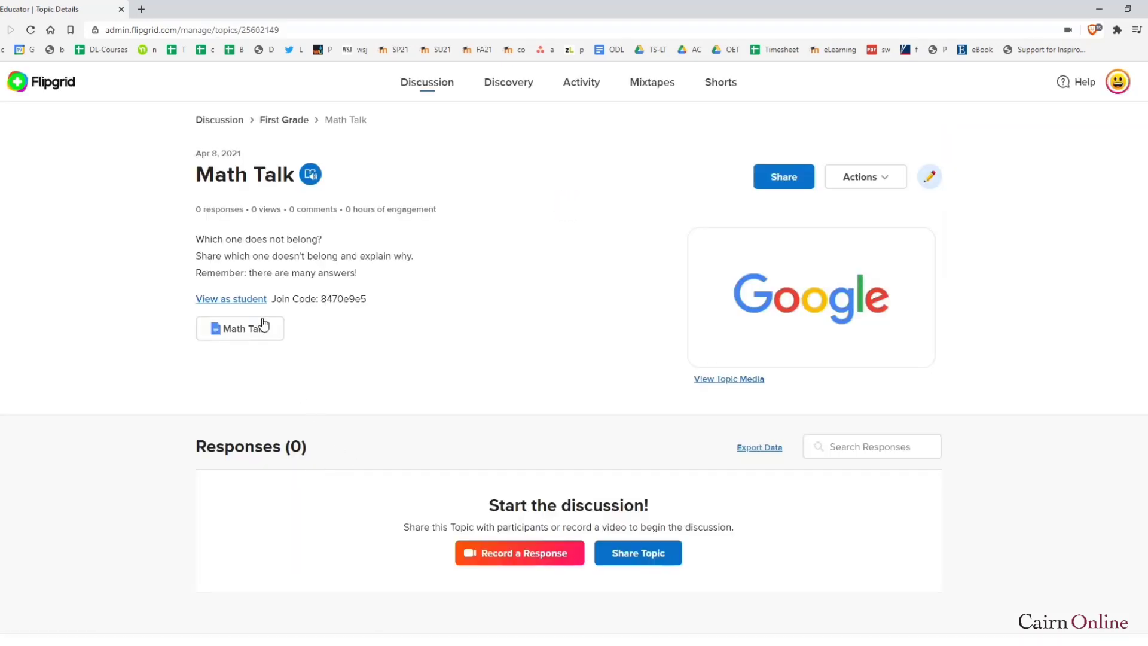
left_click(930, 178)
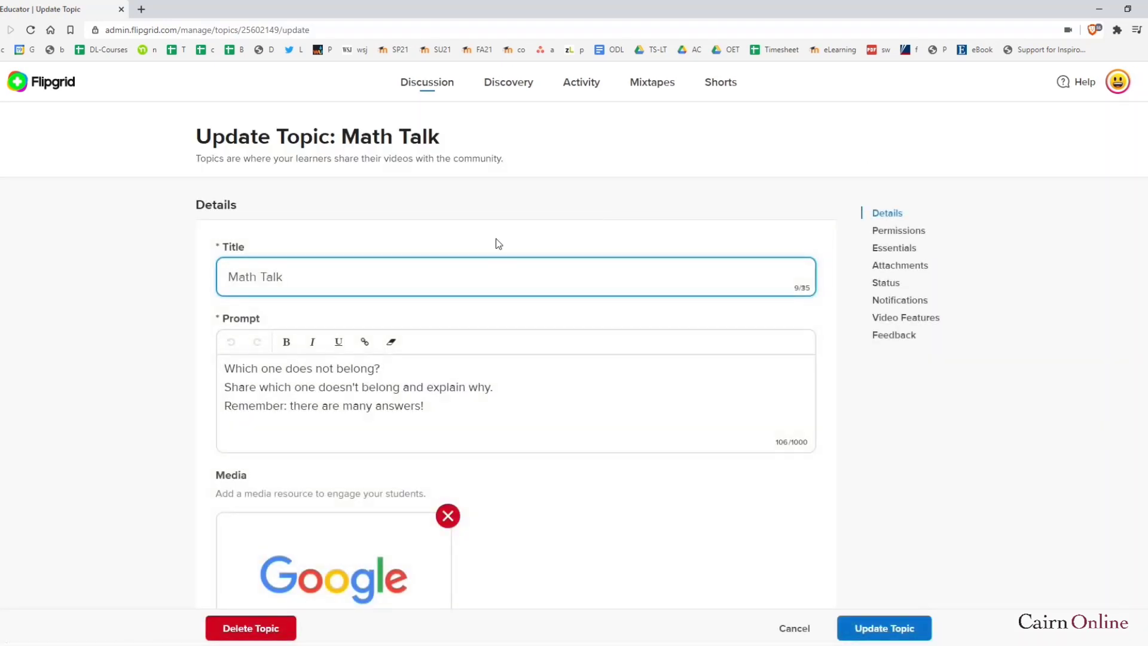
left_click(459, 403)
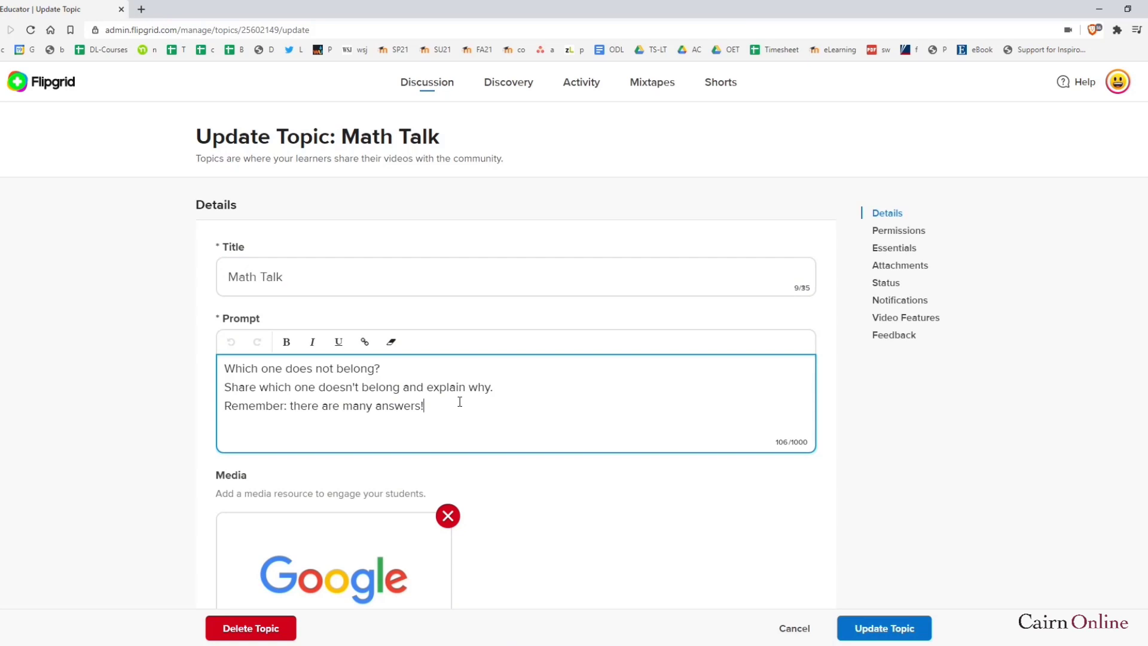
scroll(446, 496, "down", 2)
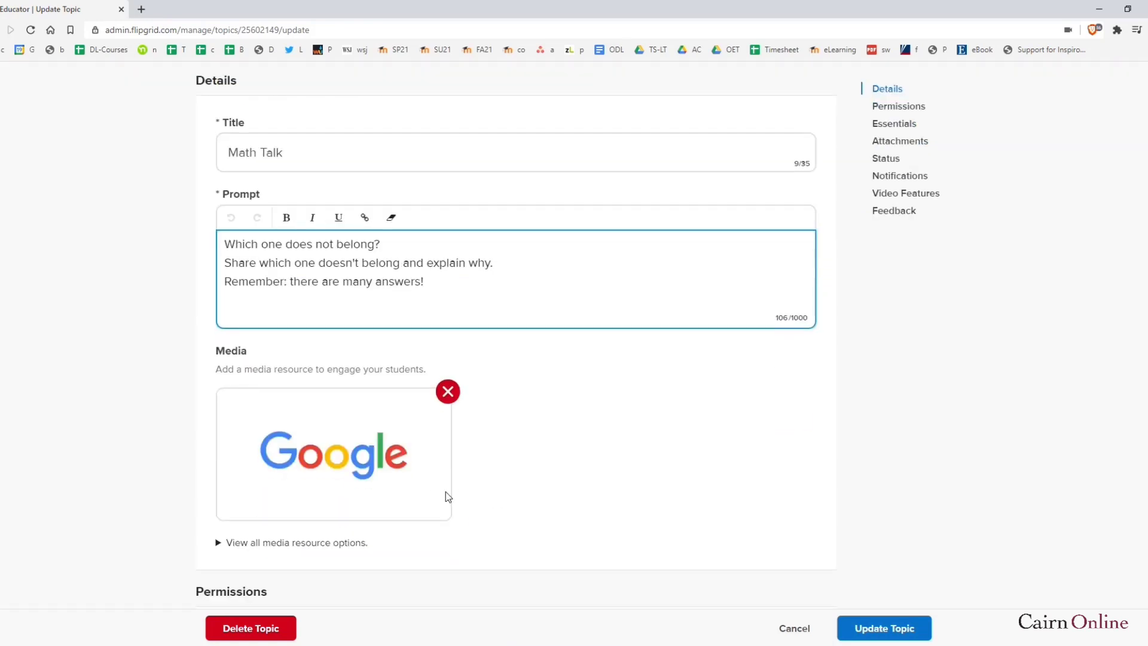
scroll(546, 462, "down", 2)
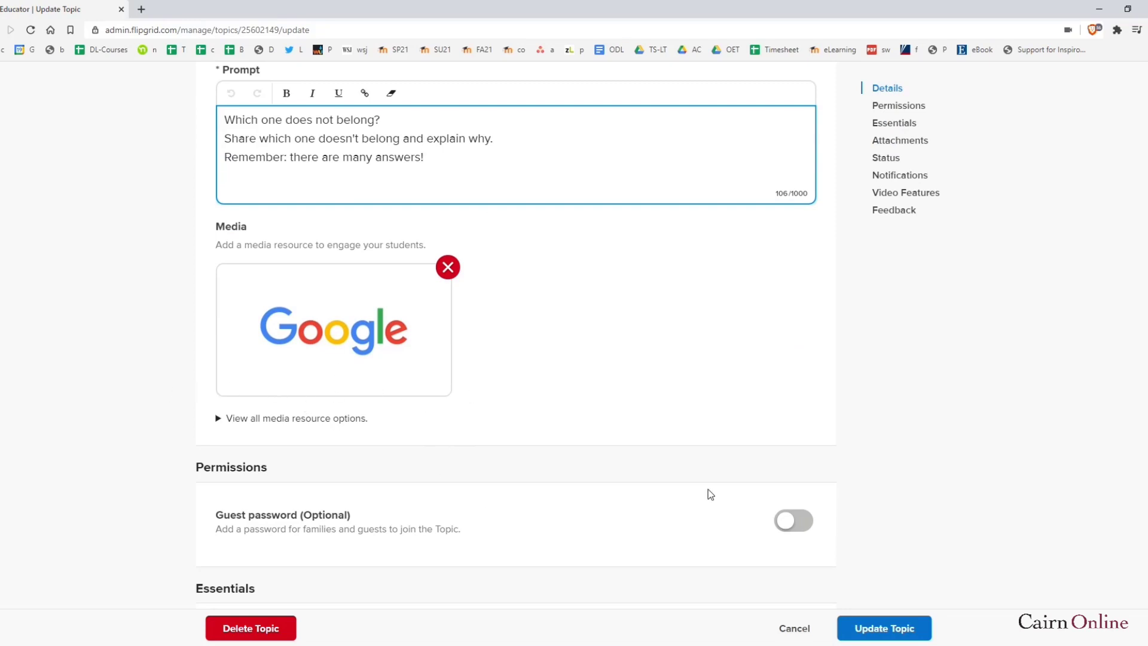
left_click(808, 526)
scroll(385, 535, "down", 1)
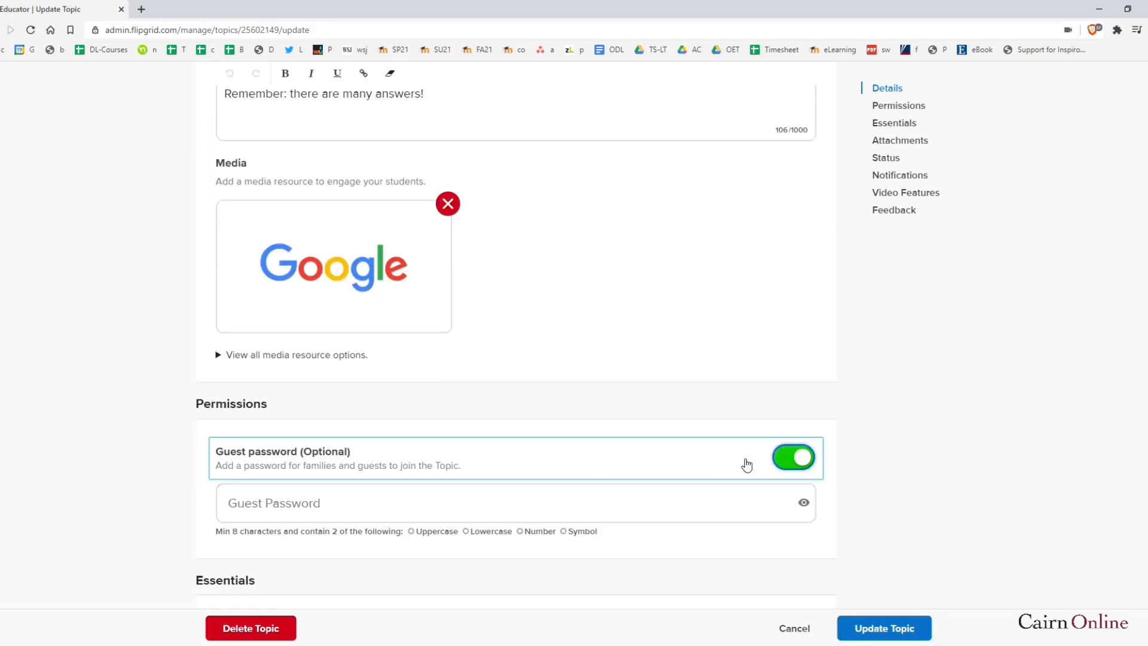
left_click(793, 457)
scroll(456, 380, "down", 3)
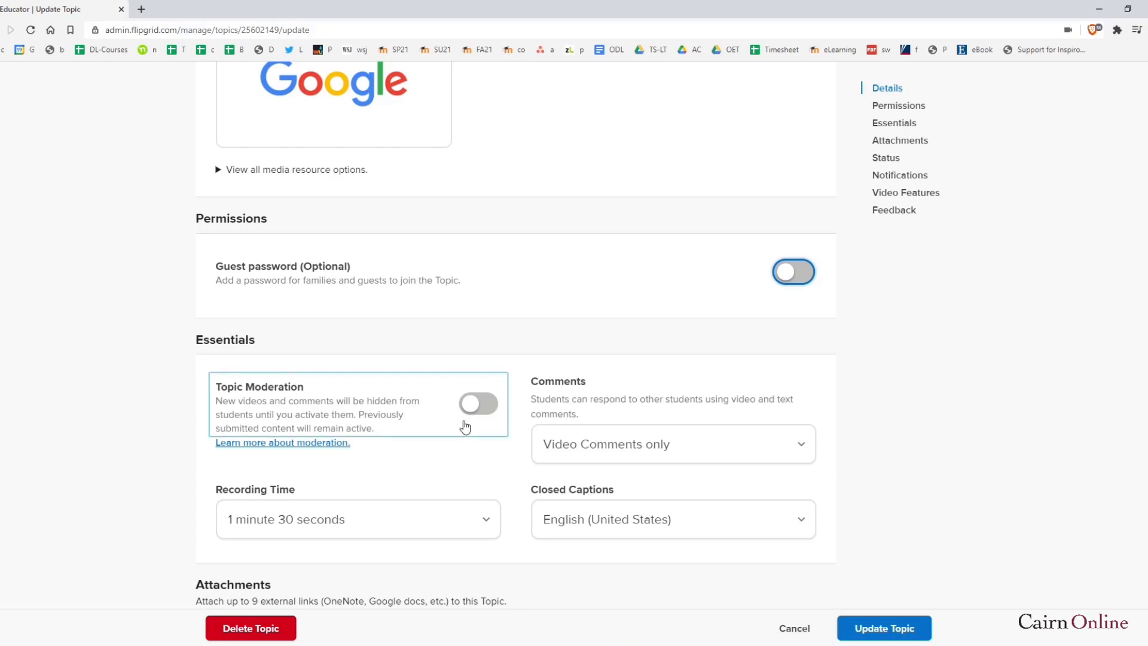
scroll(482, 428, "down", 2)
scroll(297, 402, "down", 2)
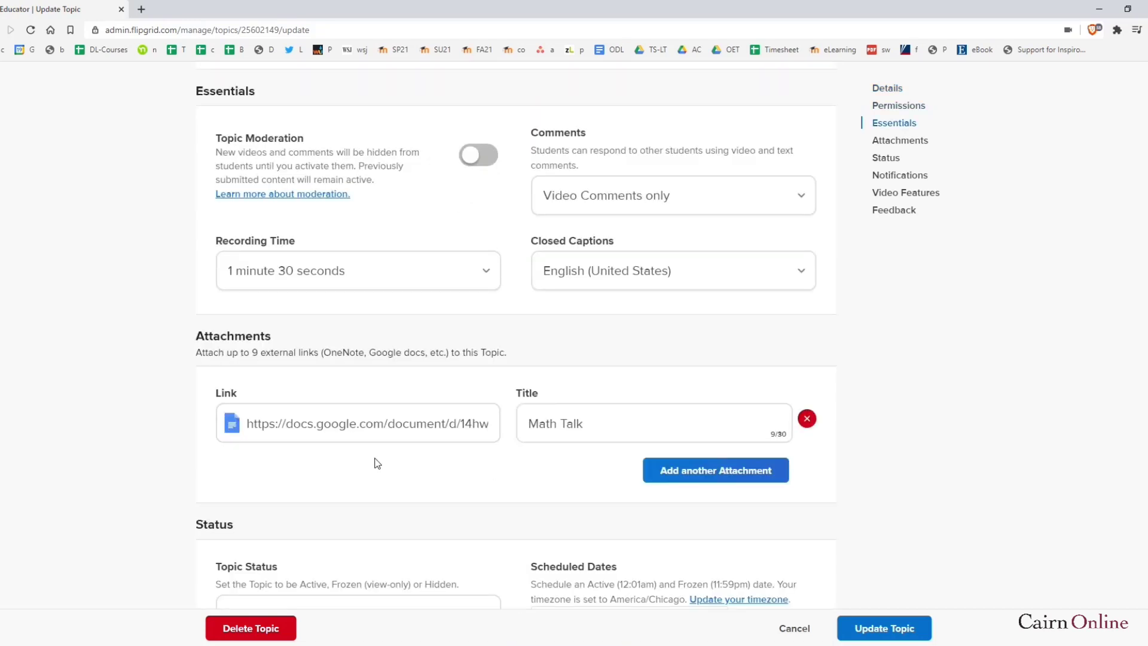
scroll(482, 459, "down", 13)
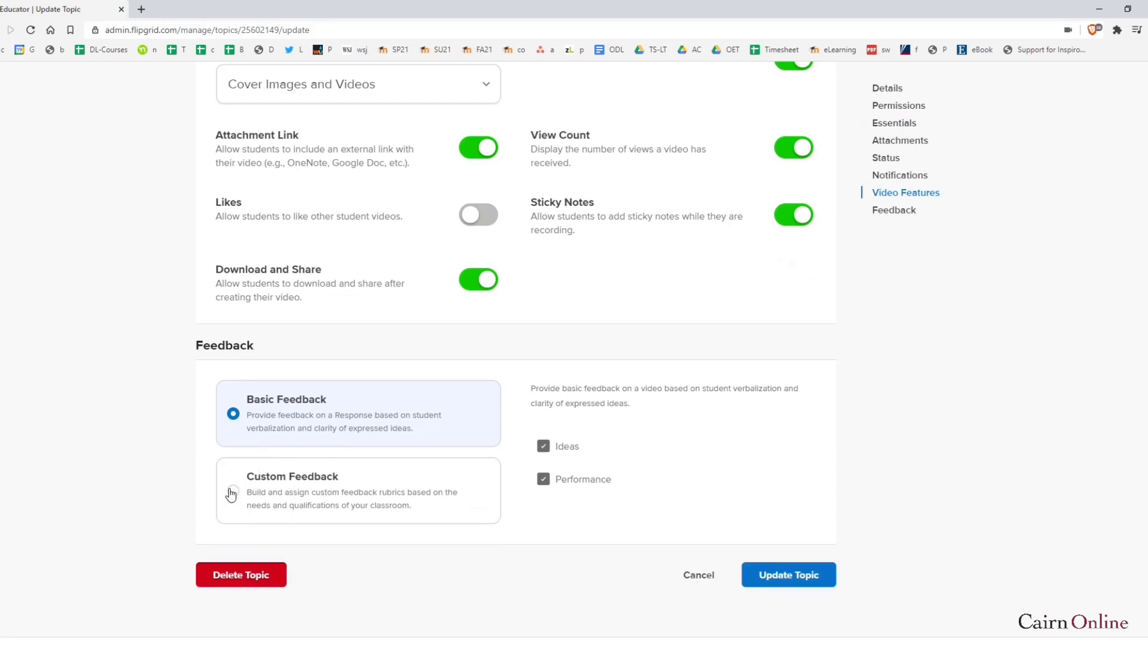
left_click(791, 576)
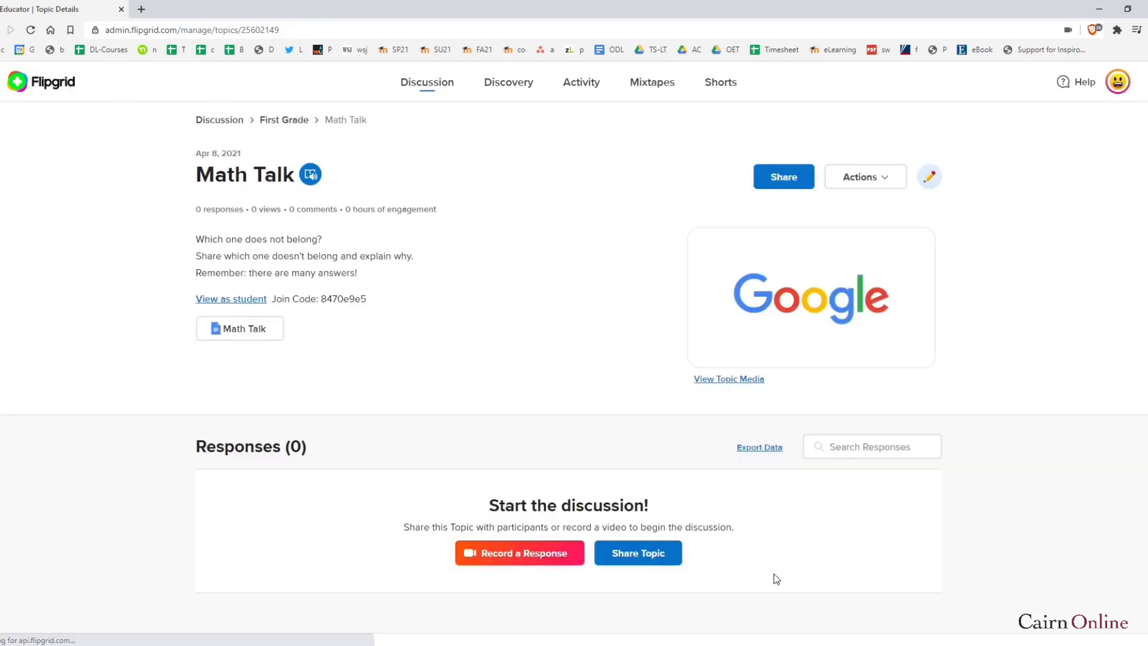
View the Math Talk coin-puzzle attachment in Google Docs, then return to the Educator | Topic Details tab
left_click(770, 329)
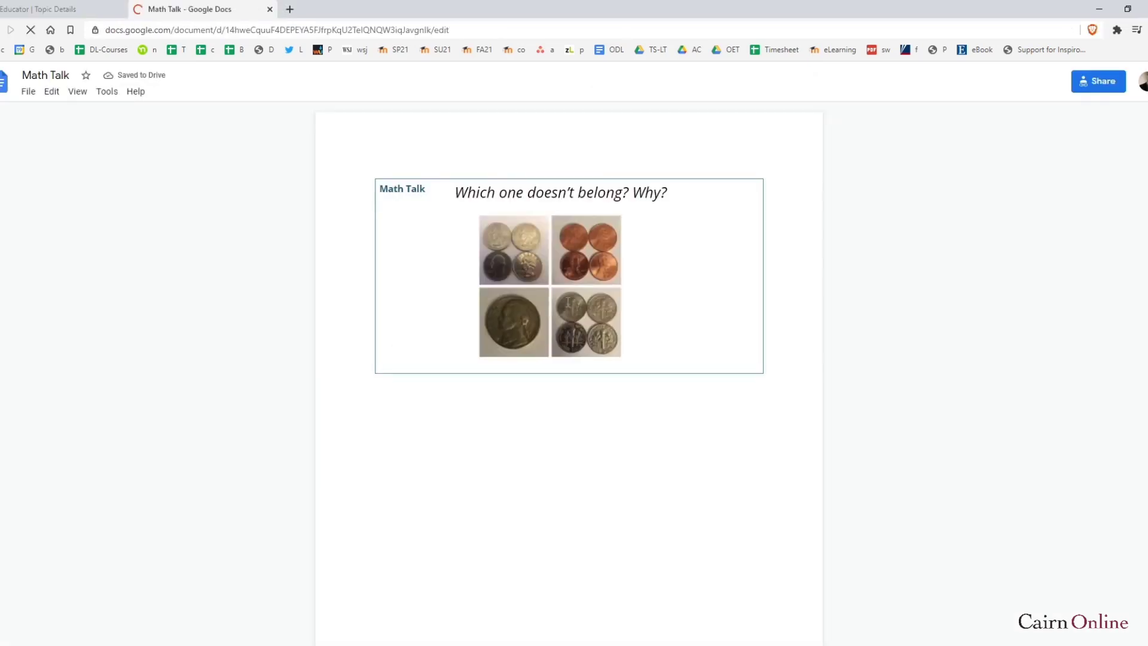
scroll(583, 405, "down", 2)
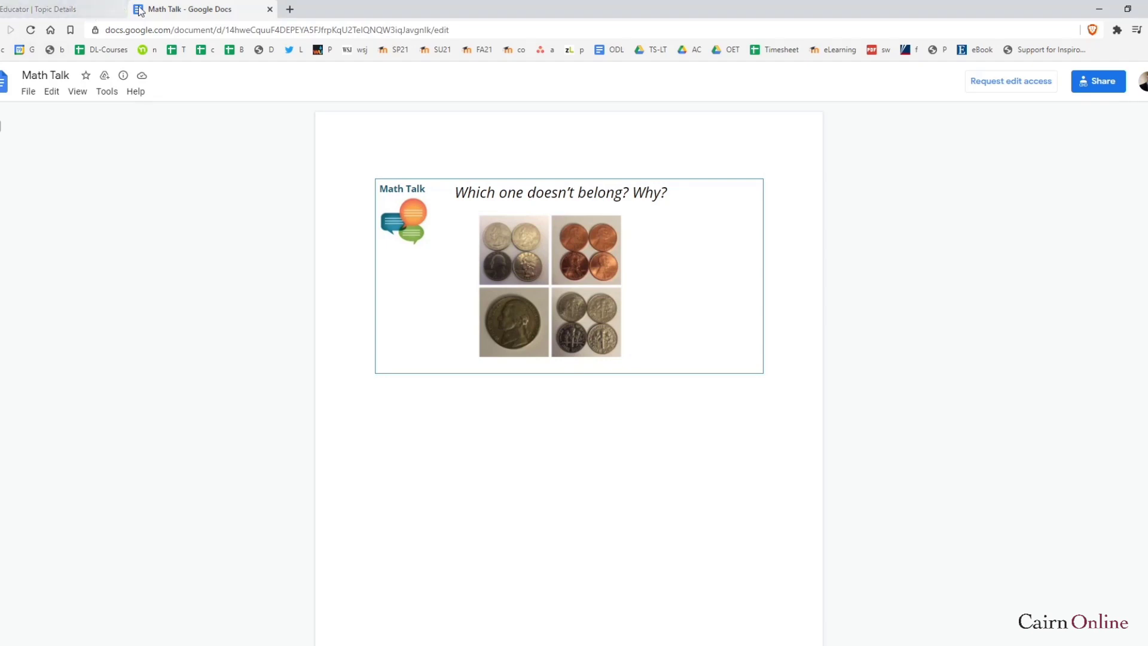
left_click(57, 9)
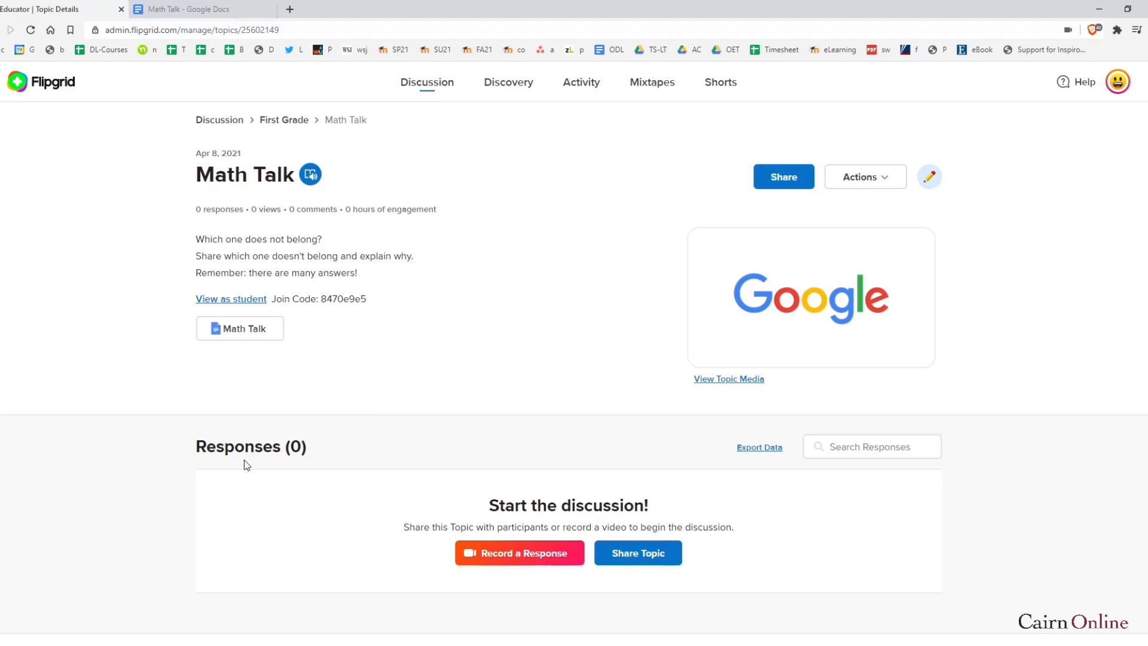
Switch to the Mixtapes page, which shows My Mixtapes (0)
left_click_drag(186, 441, 560, 579)
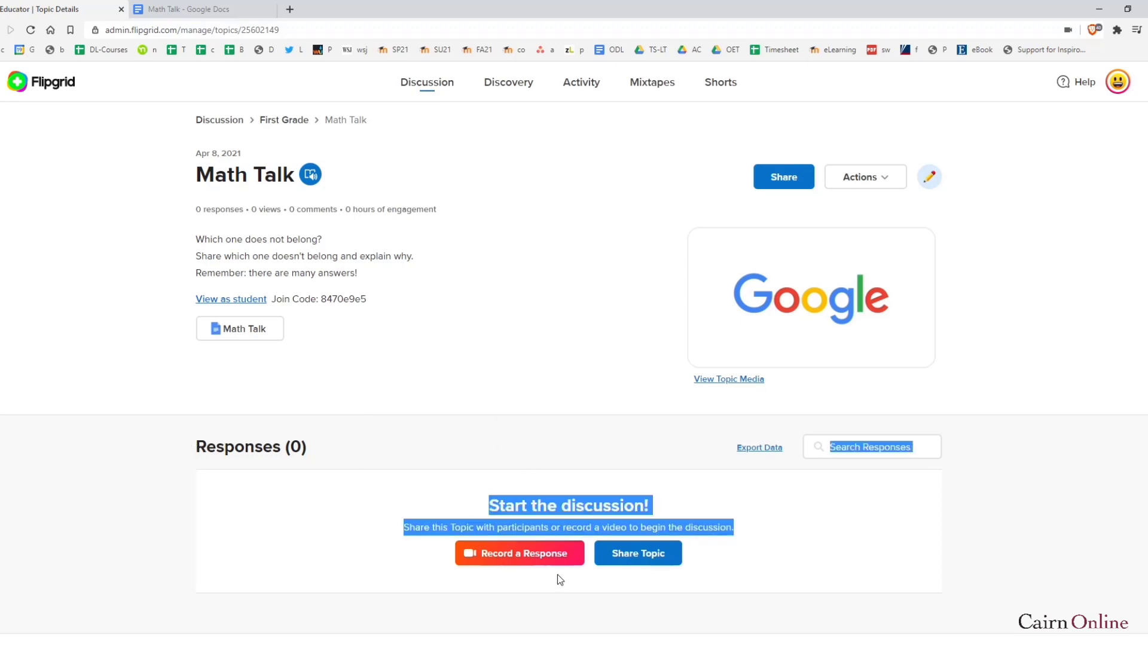
left_click(733, 574)
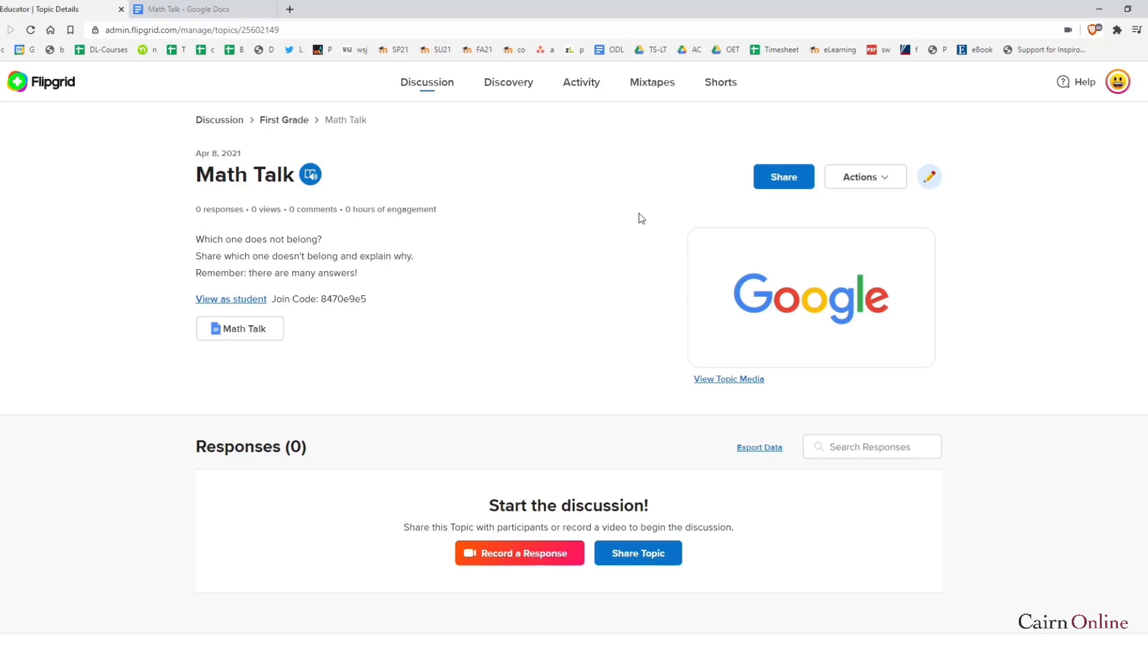
left_click(652, 85)
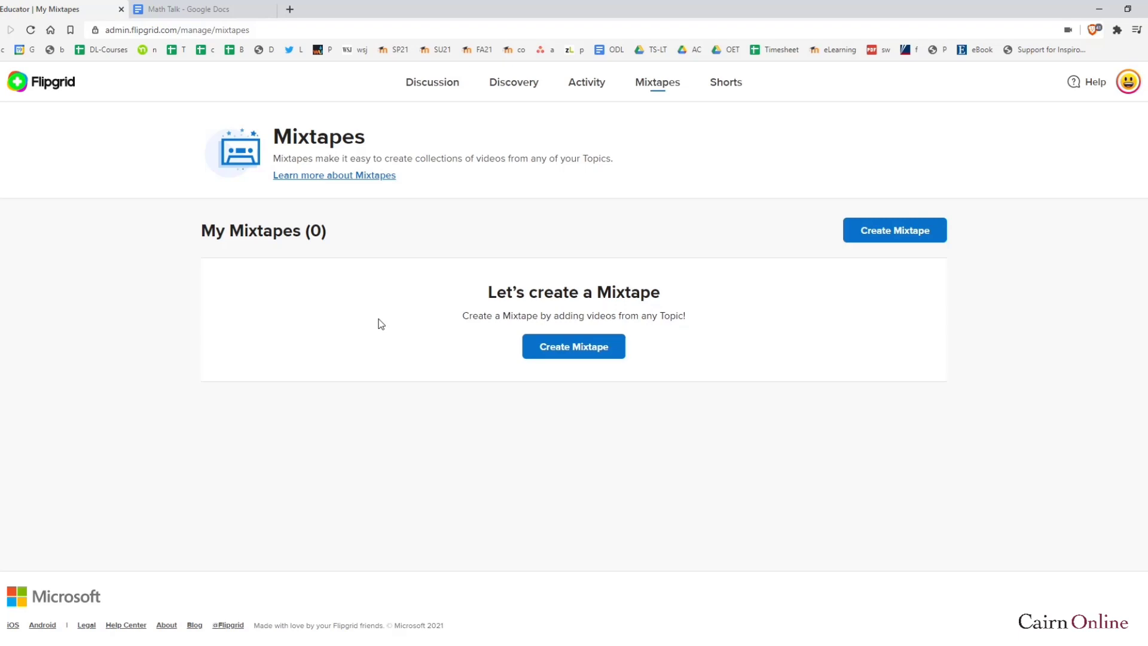
Create a mixtape titled 'Middle School Playlist' with its auto-generated join code
left_click(573, 348)
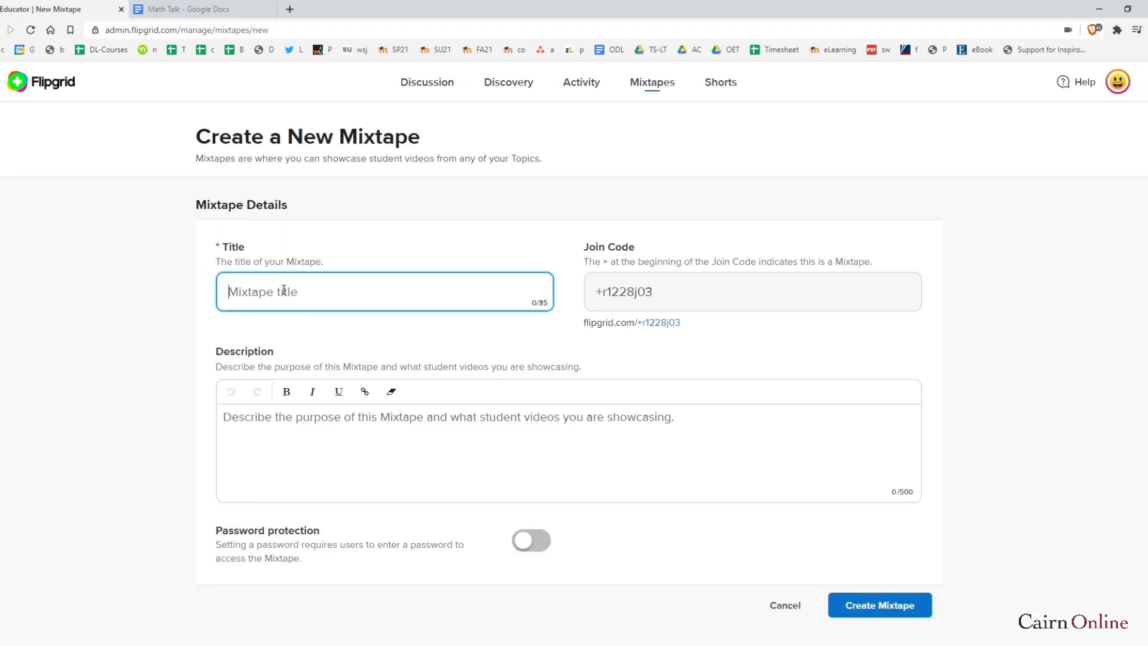
type("Mi")
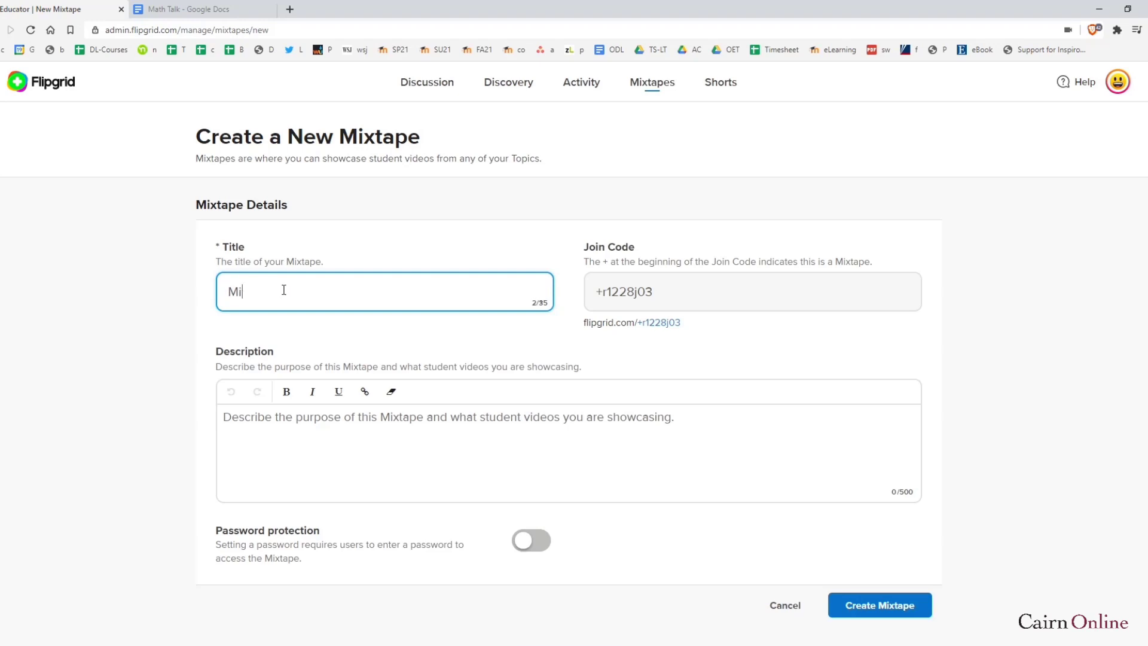
type("ddle School Playlist")
left_click_drag(653, 293, 597, 298)
left_click(414, 420)
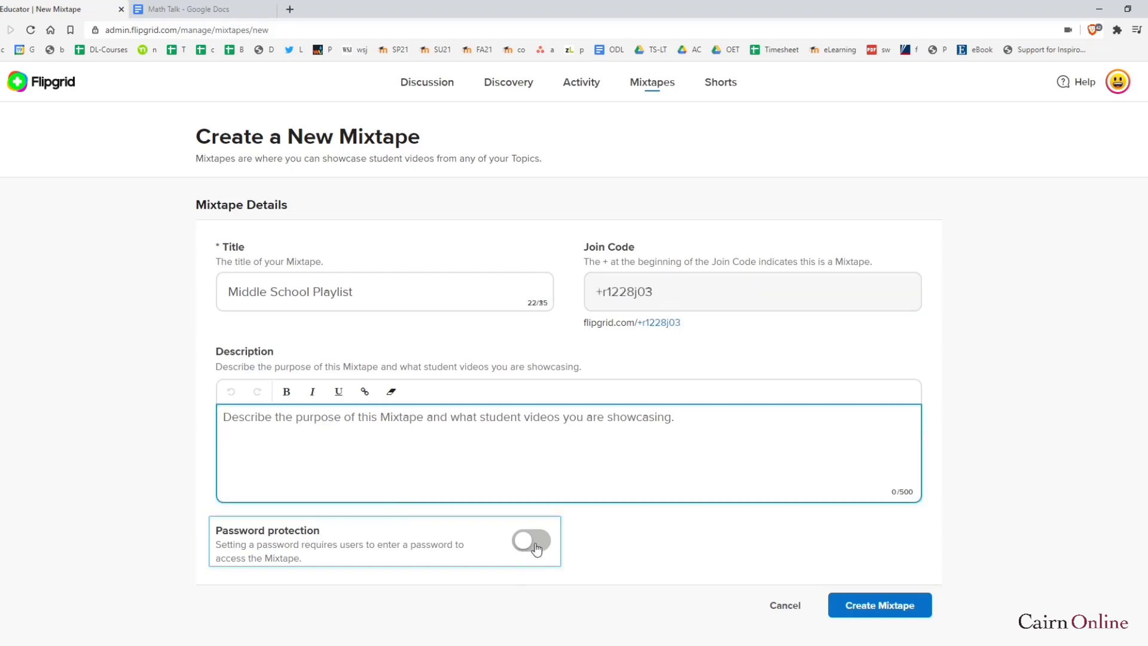
left_click(858, 607)
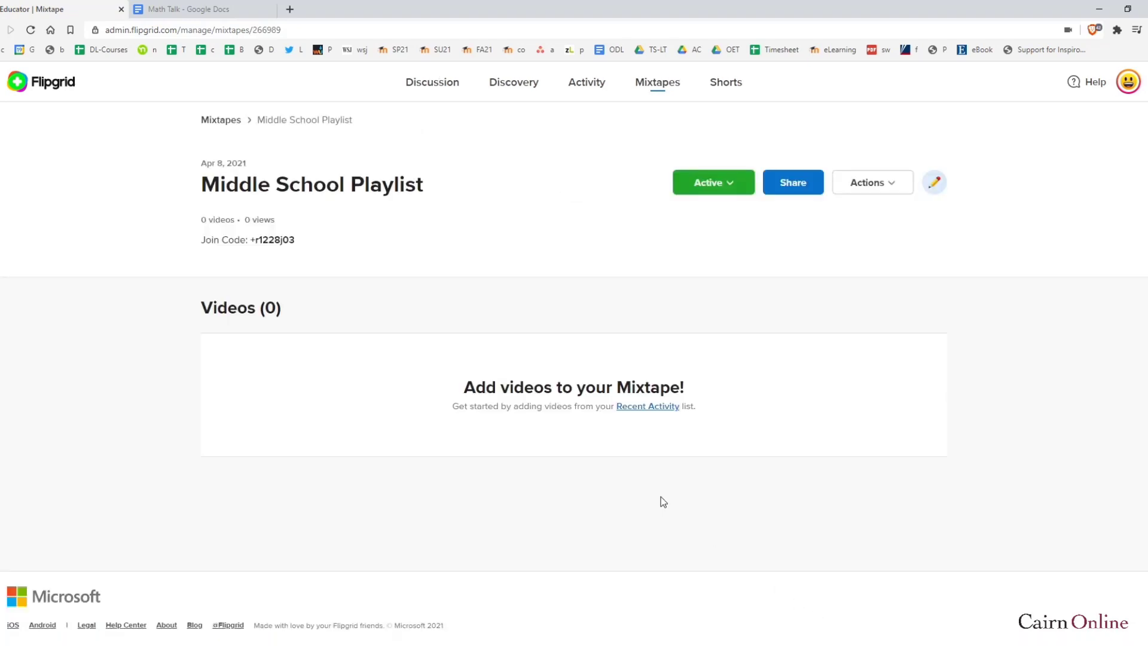
From Recent Activity, add the 'Here is my response.' video to Middle School Playlist
left_click(645, 409)
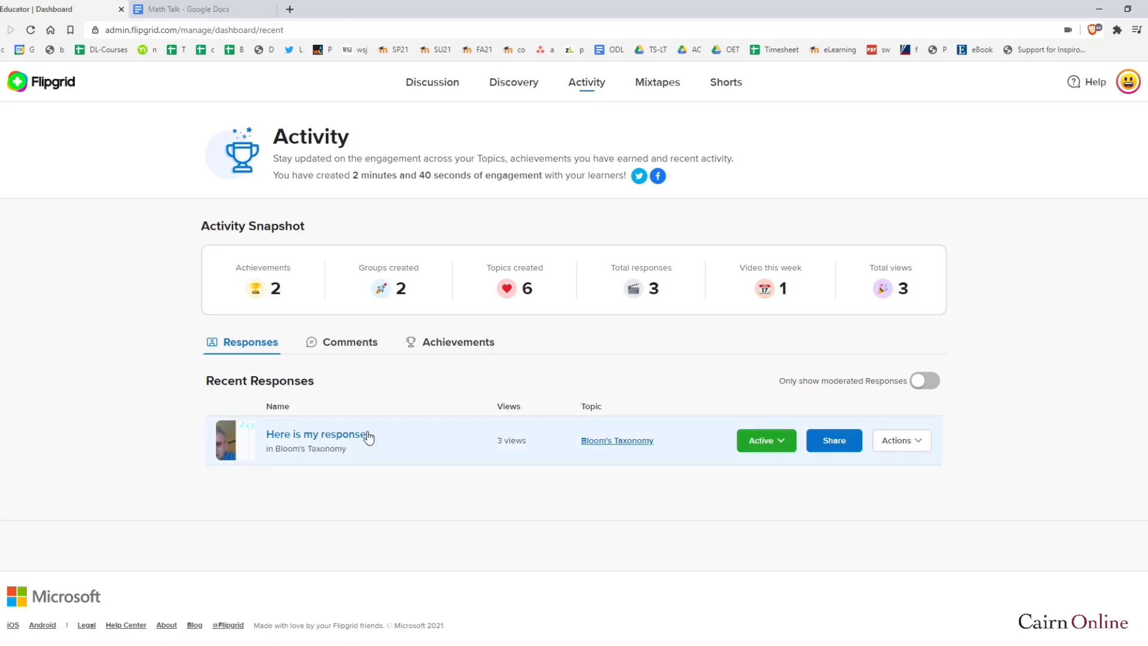
left_click(914, 446)
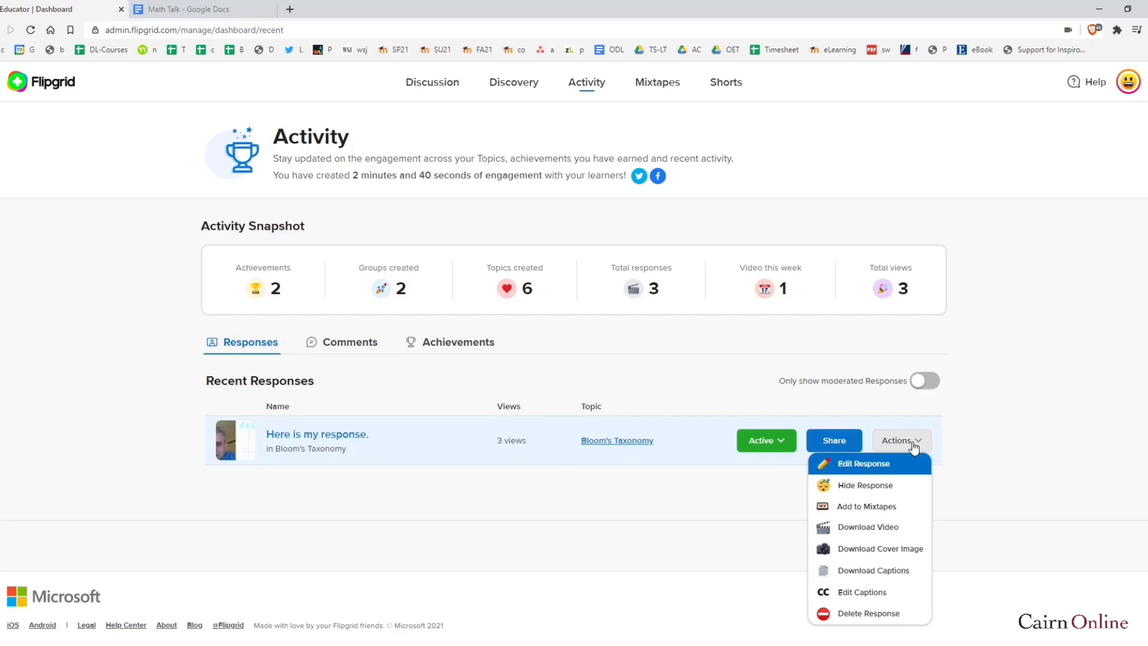
left_click(849, 513)
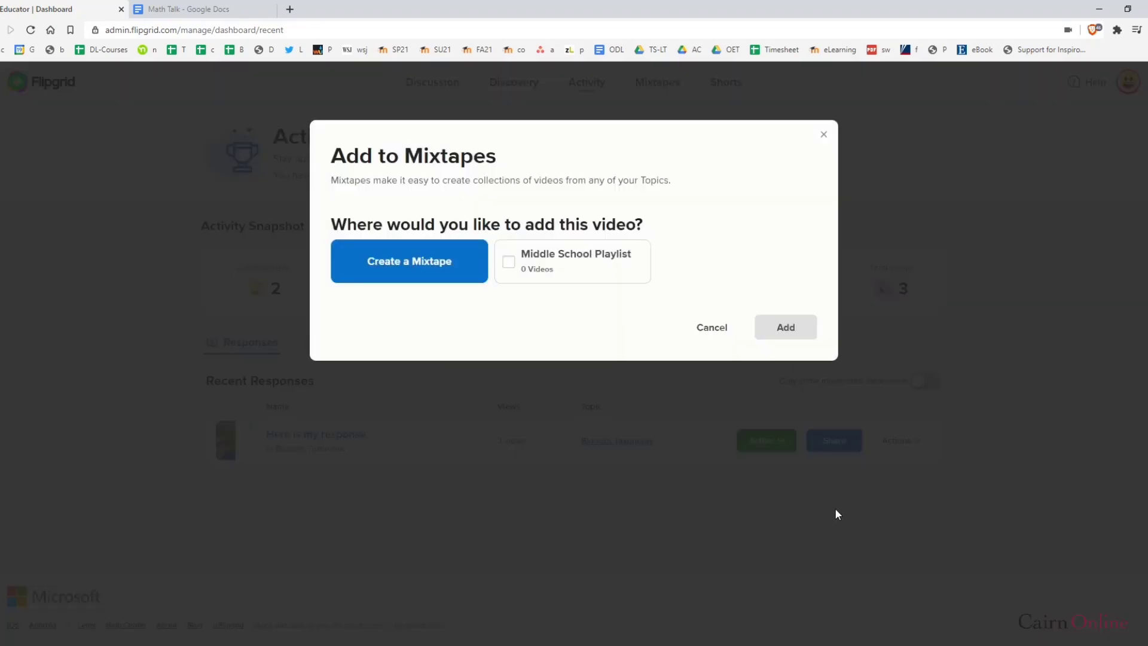
left_click(509, 263)
left_click(778, 330)
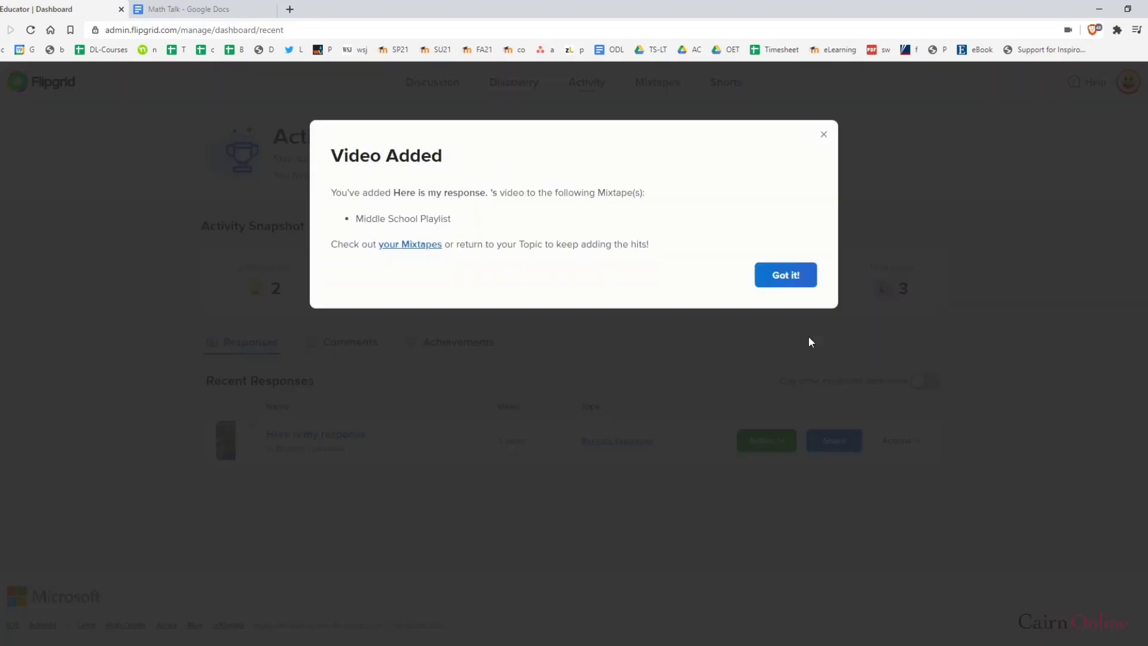
left_click(794, 275)
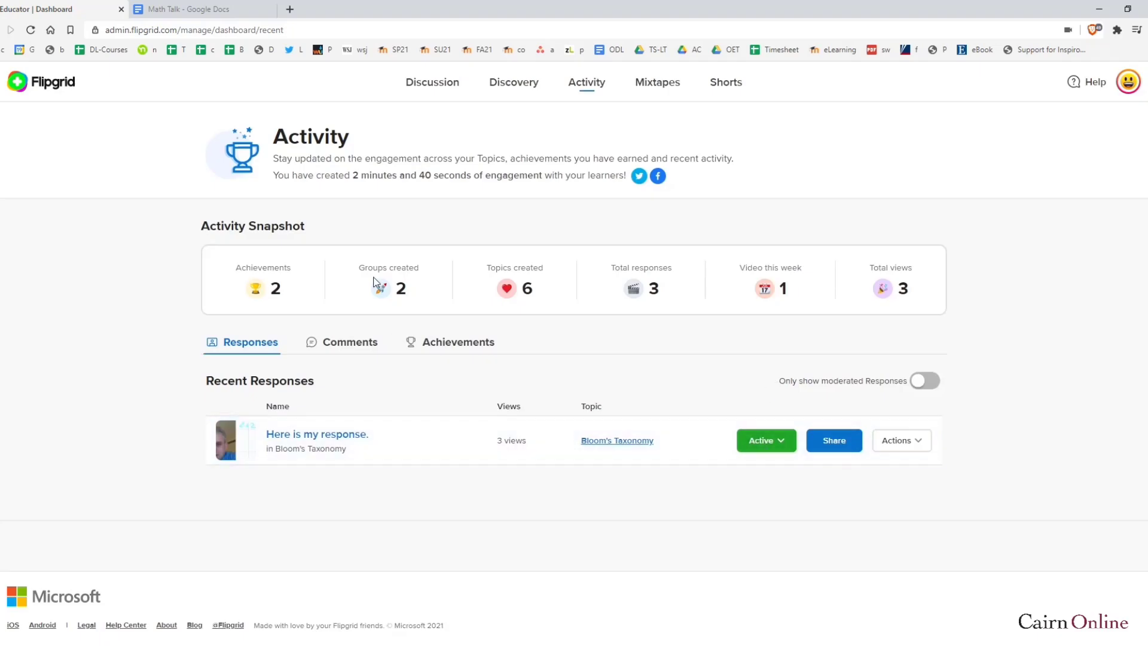
Open Middle School Playlist from Mixtapes and confirm it lists one video, 'Here is my response.'
left_click(655, 84)
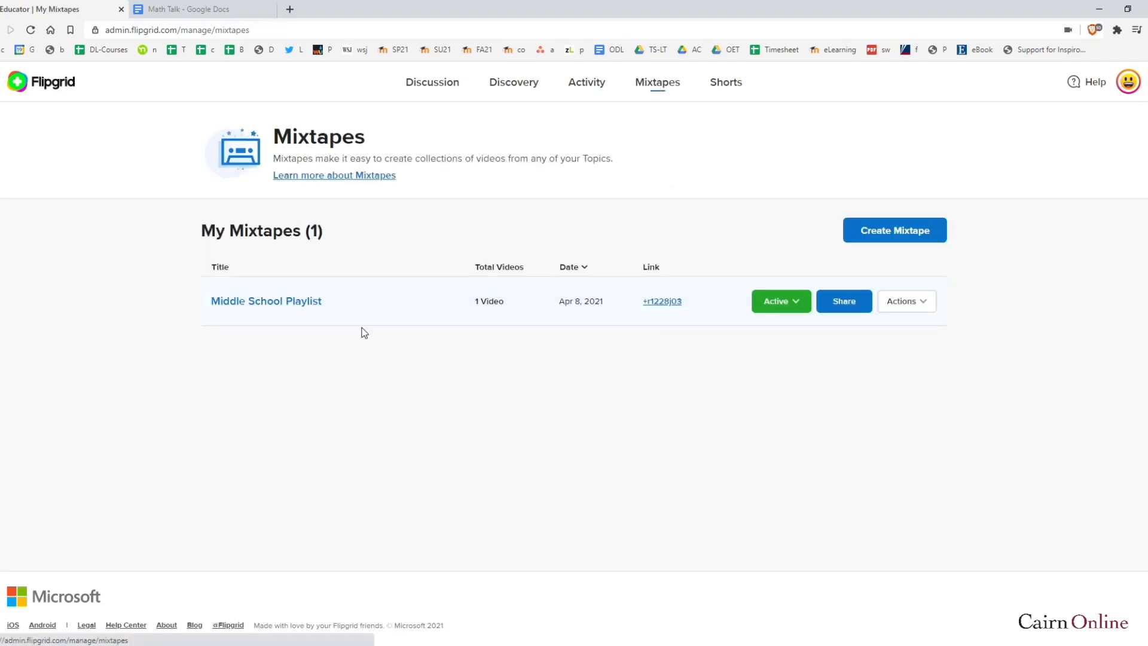
left_click(299, 303)
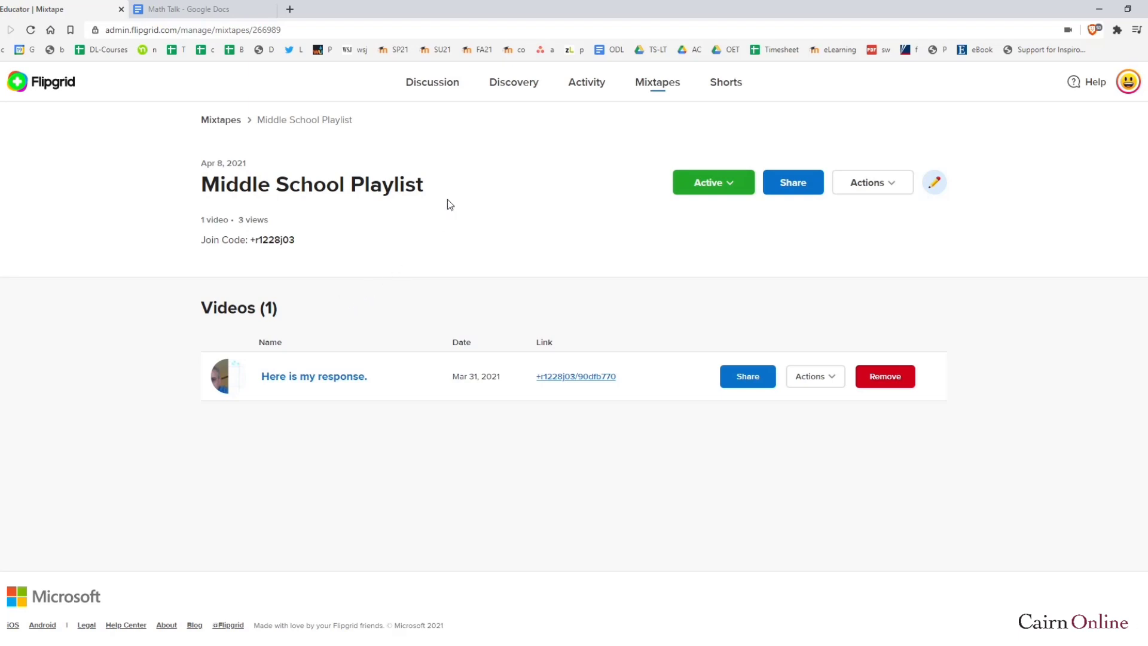
left_click_drag(448, 199, 204, 178)
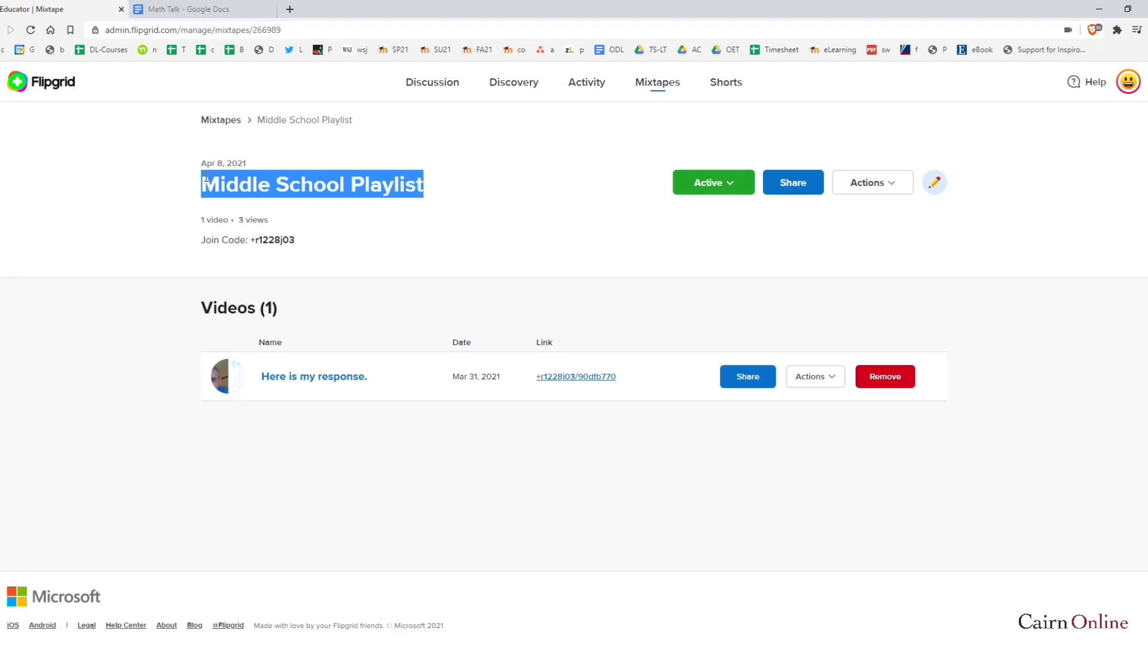
left_click(577, 195)
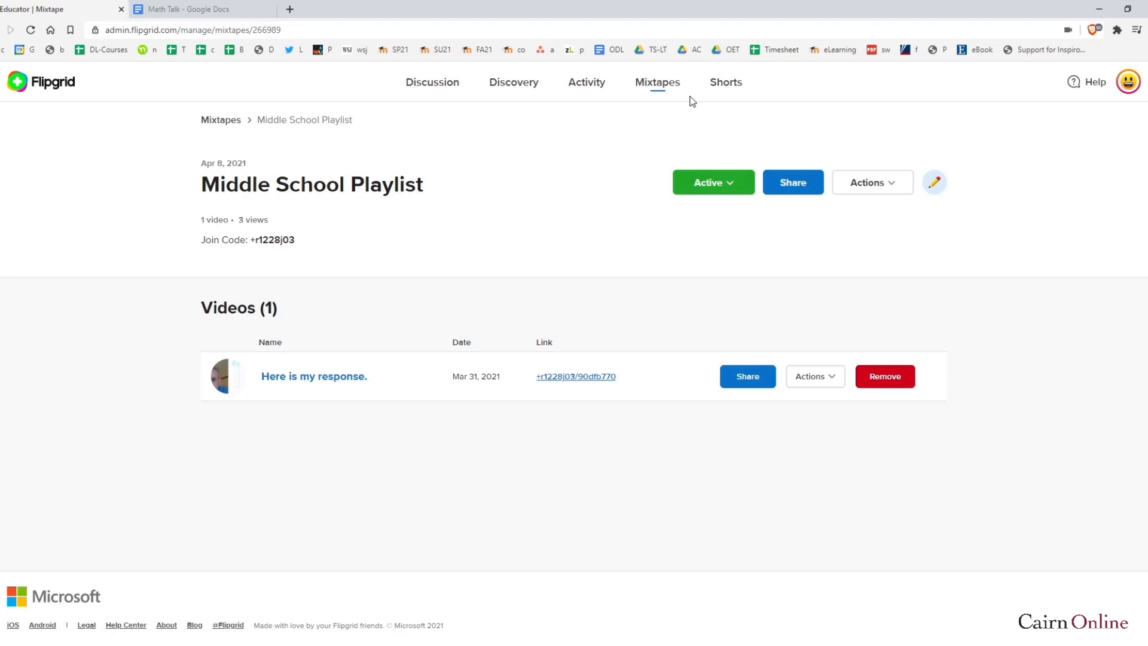
Return to the Shorts page with its one untitled 0:07 Short and highlight the Flipgrid Camera sentence
left_click(724, 87)
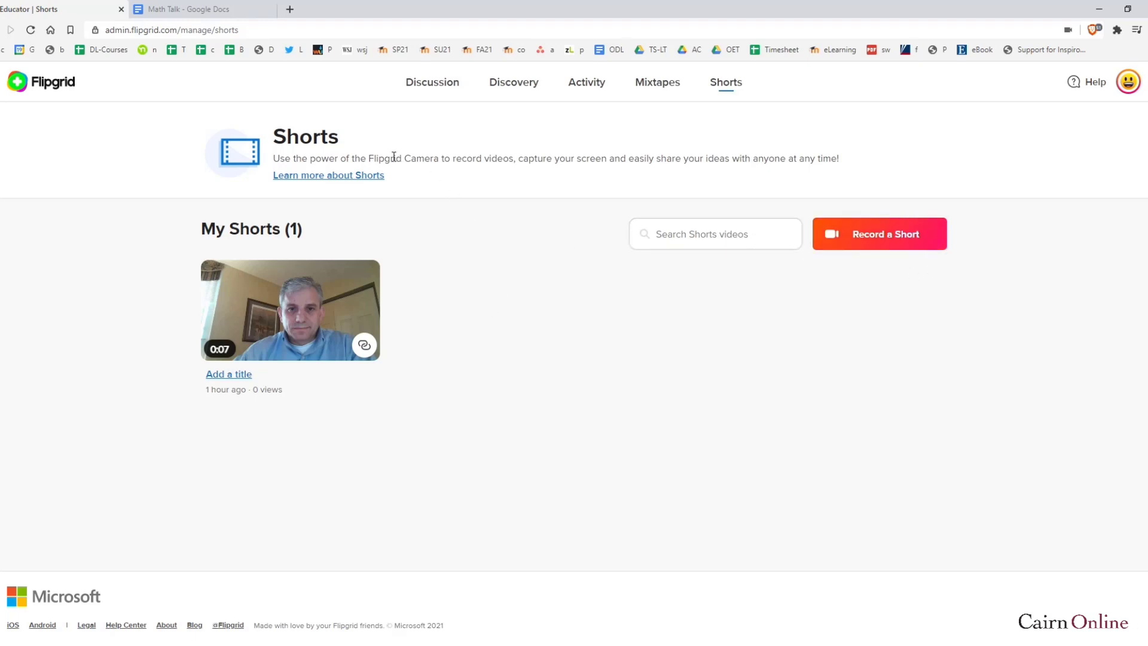
left_click_drag(390, 158, 715, 155)
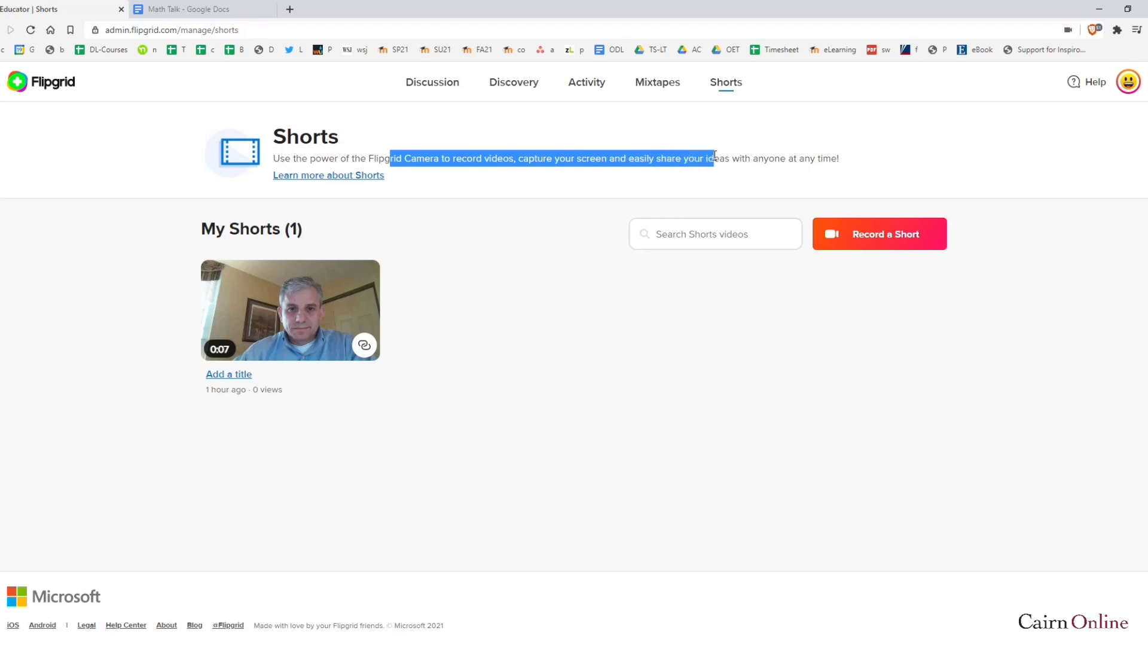
left_click_drag(699, 157, 366, 158)
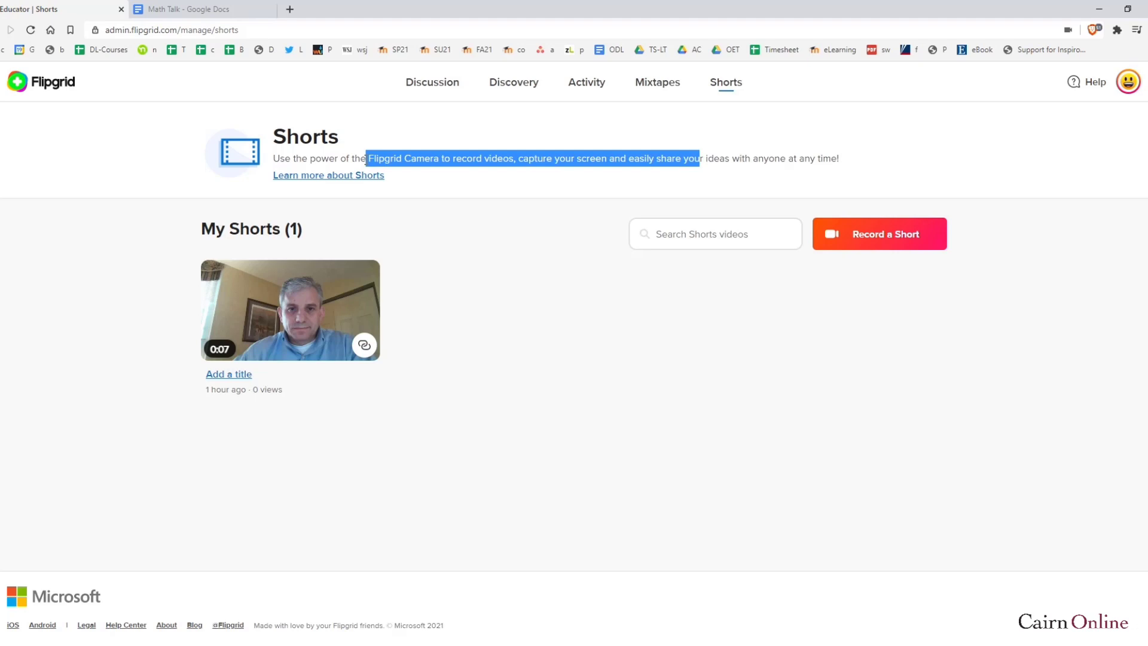
left_click(493, 317)
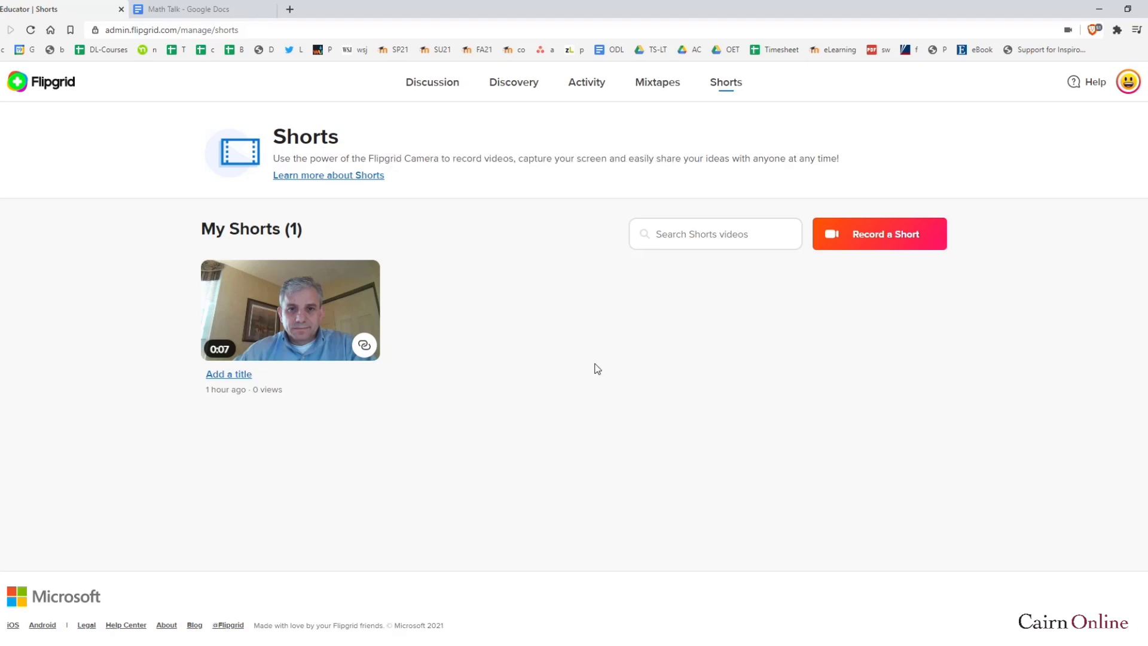
left_click(880, 246)
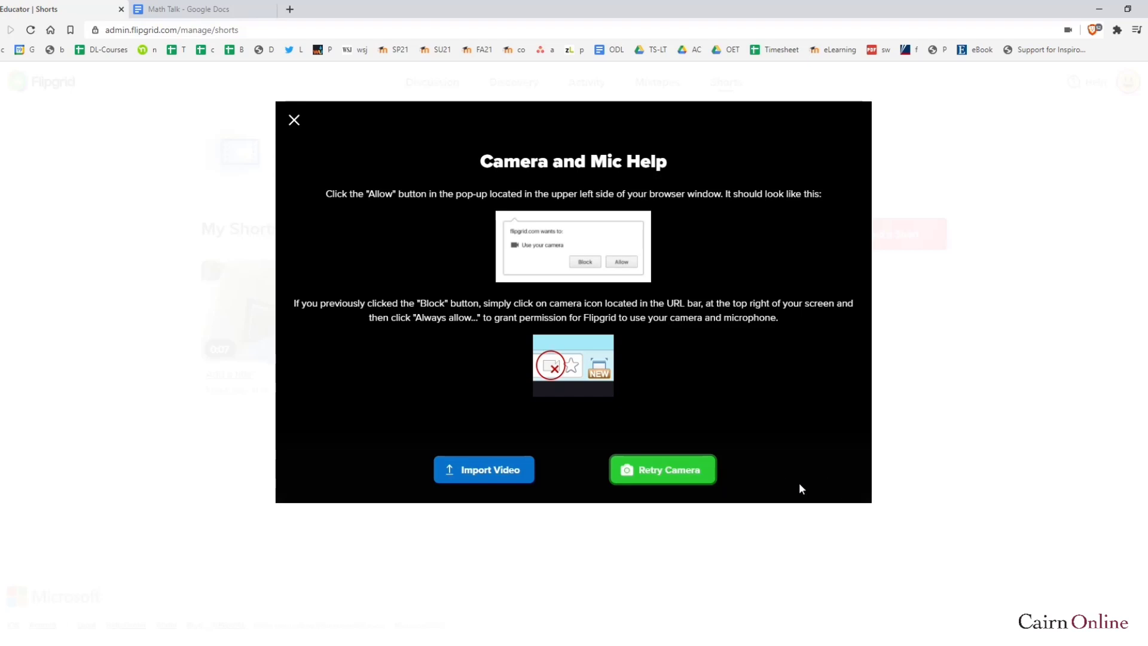
left_click(294, 120)
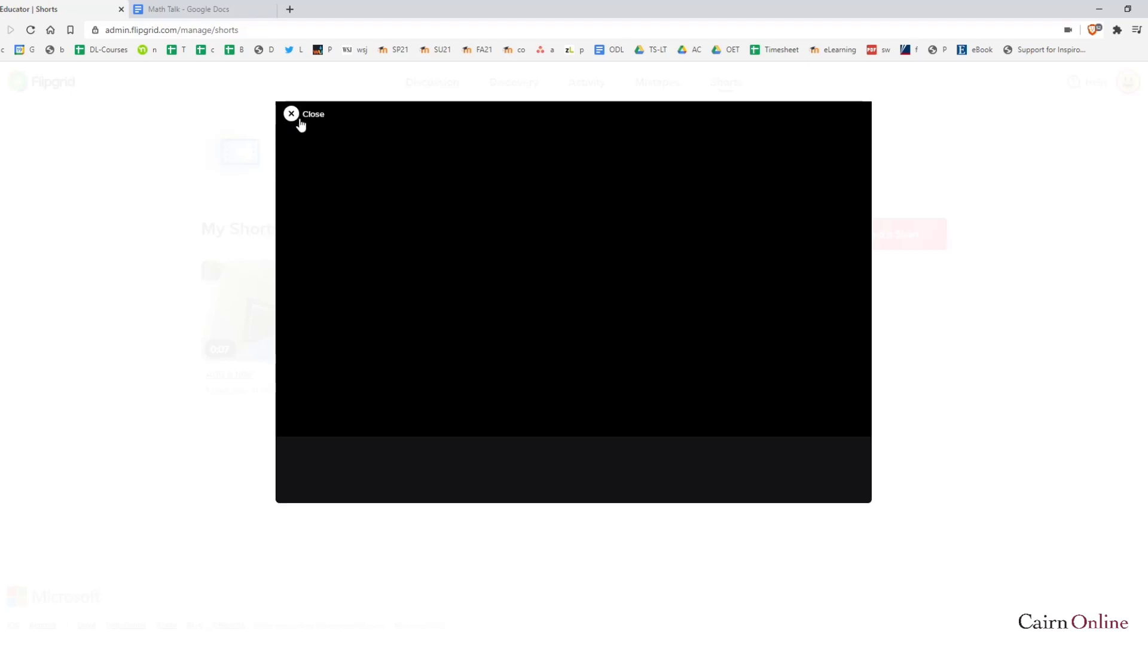
left_click(296, 120)
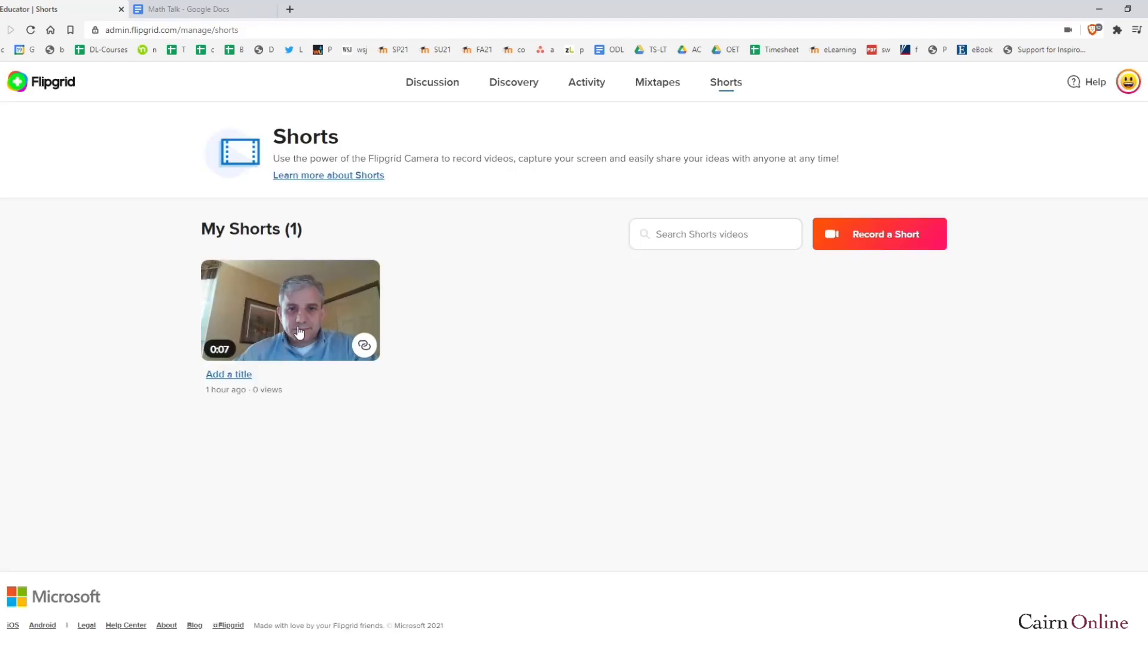
Title the 0:07 Short 'Intro. to Planets' and copy its share link
left_click(233, 377)
left_click(345, 608)
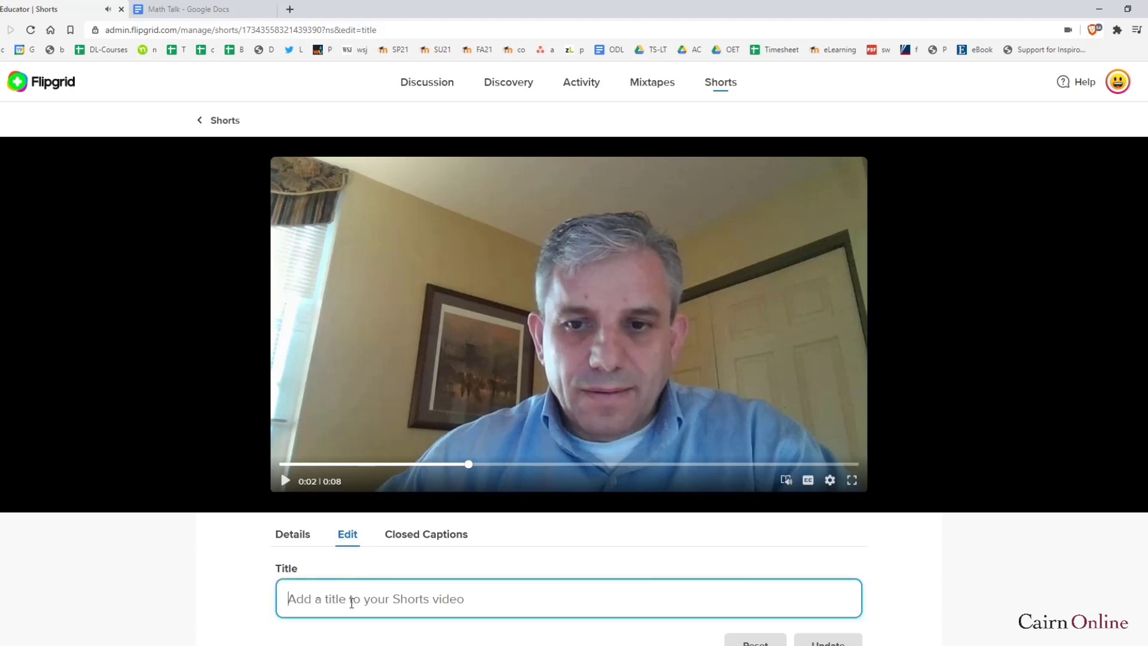
scroll(320, 560, "down", 3)
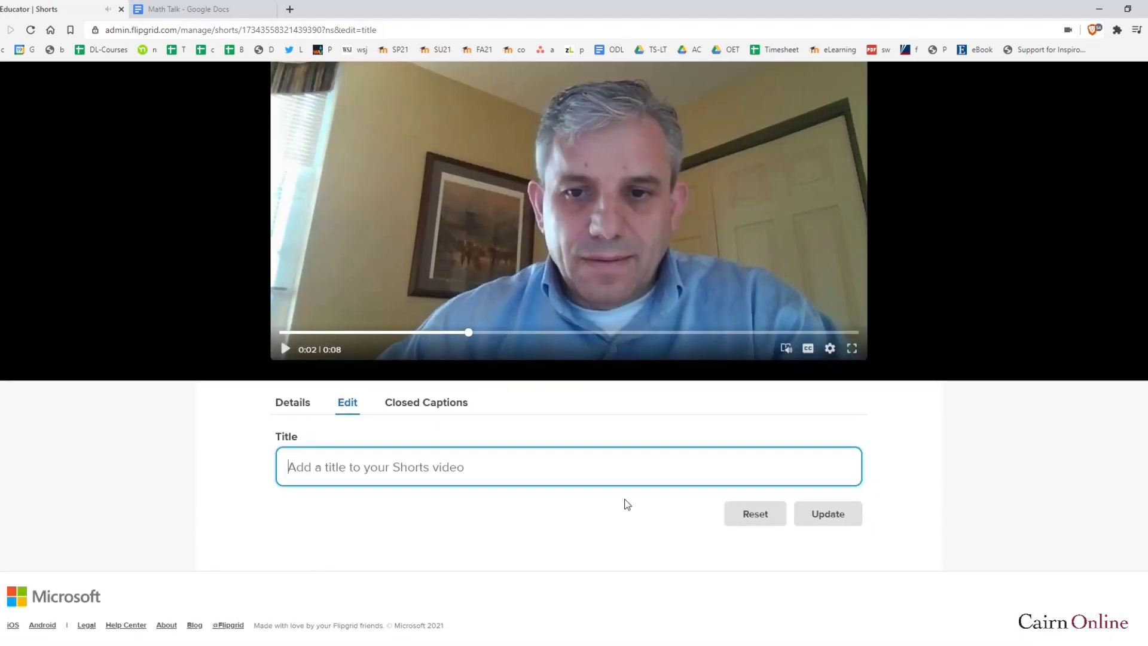
type("Intro. to Planets")
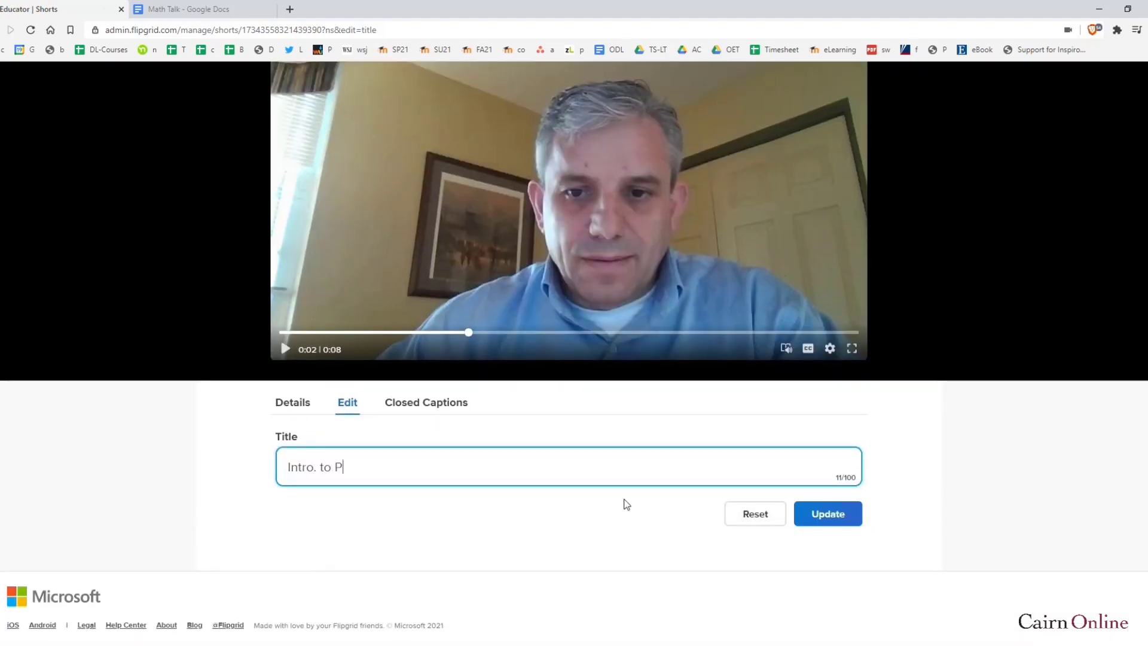
left_click(837, 513)
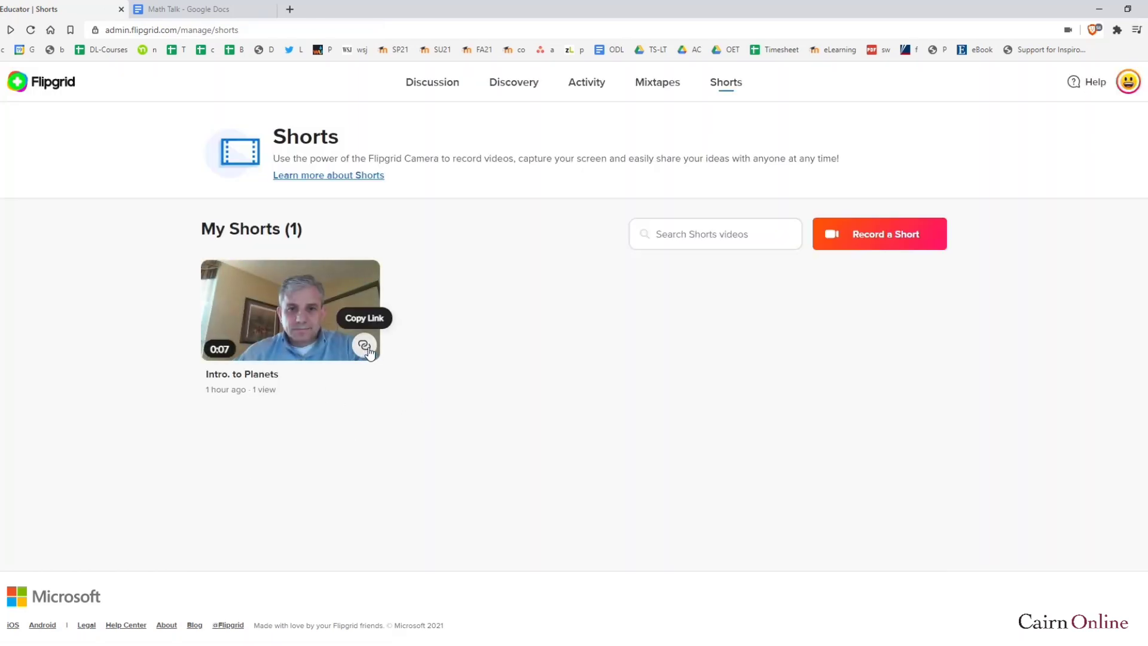
left_click(364, 347)
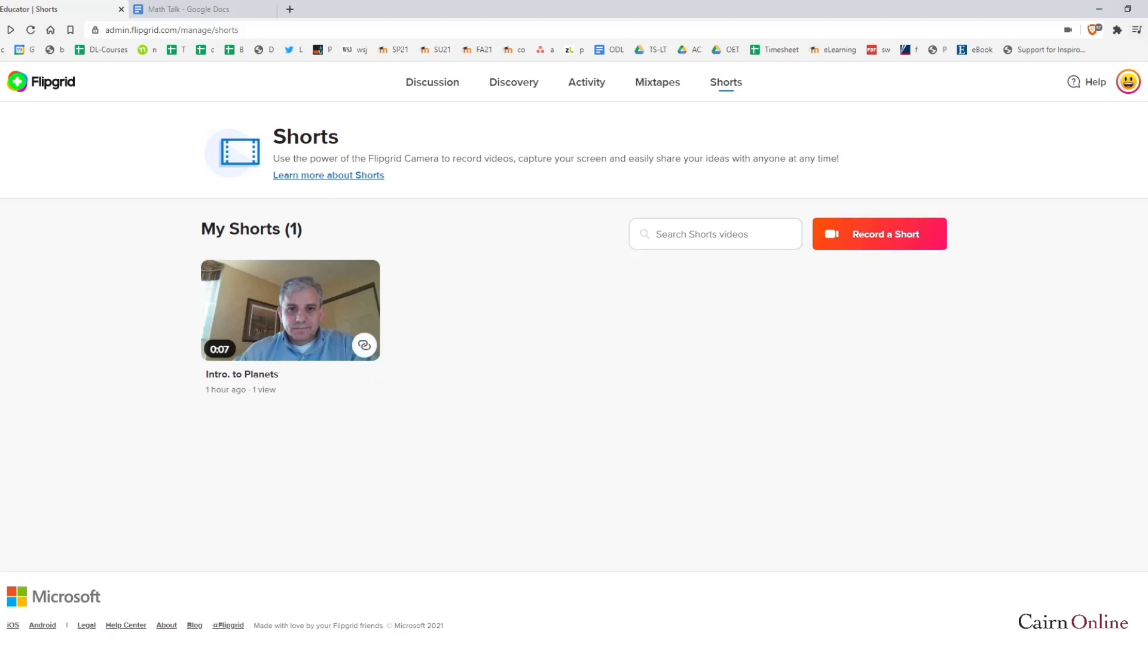
left_click(1137, 29)
left_click(1075, 78)
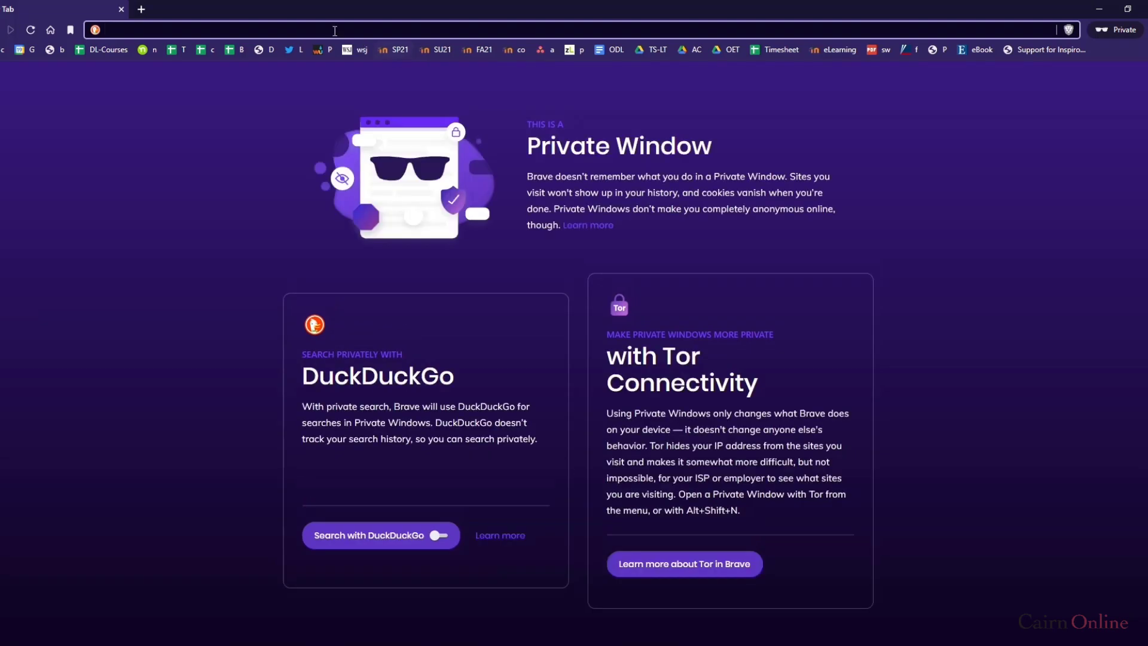
key("ctrl+v")
key("Return")
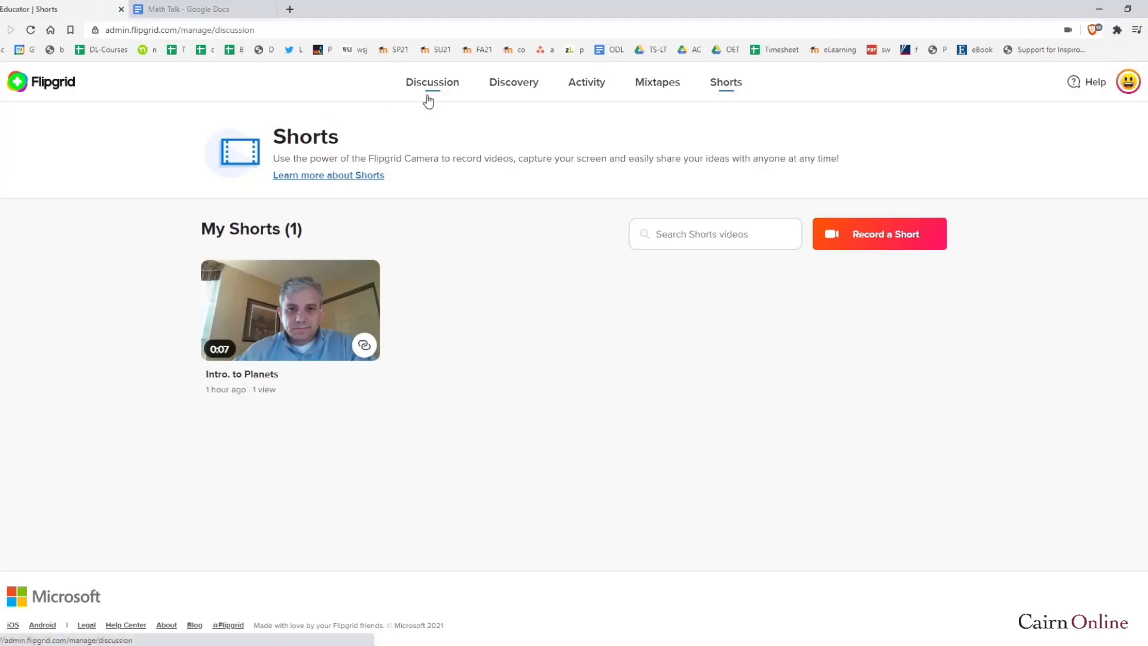
Switch to the Discussion page listing the First Grade and Cairn SoE Test Course groups
left_click(428, 101)
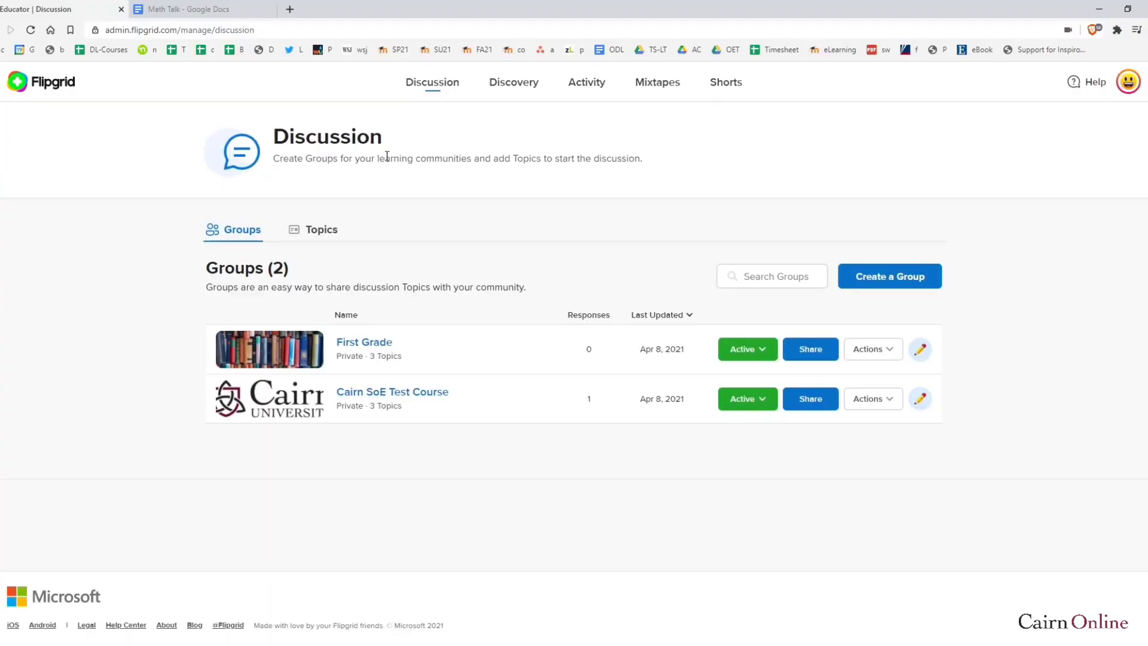